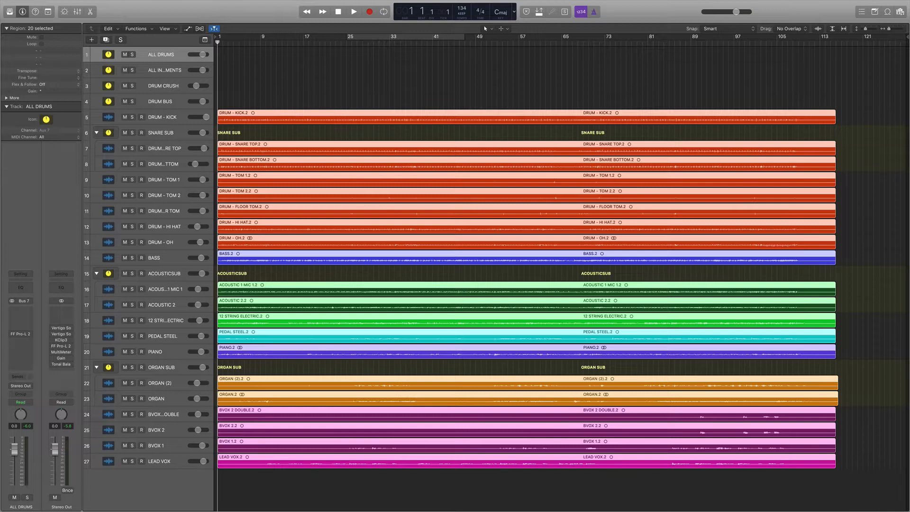
- Deselect the regions, show the mixer and view the FabFilter Pro-L 2 settings on the Stereo Out channel
left_click(295, 102)
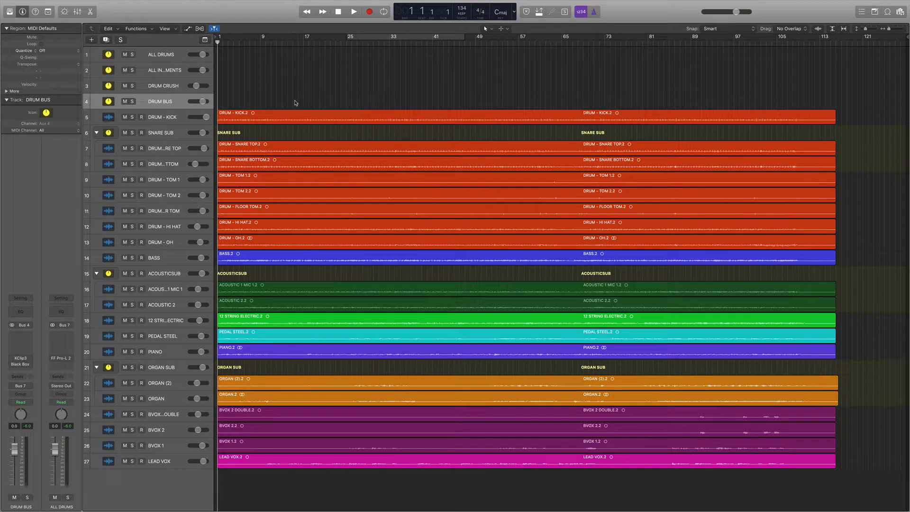
key("x")
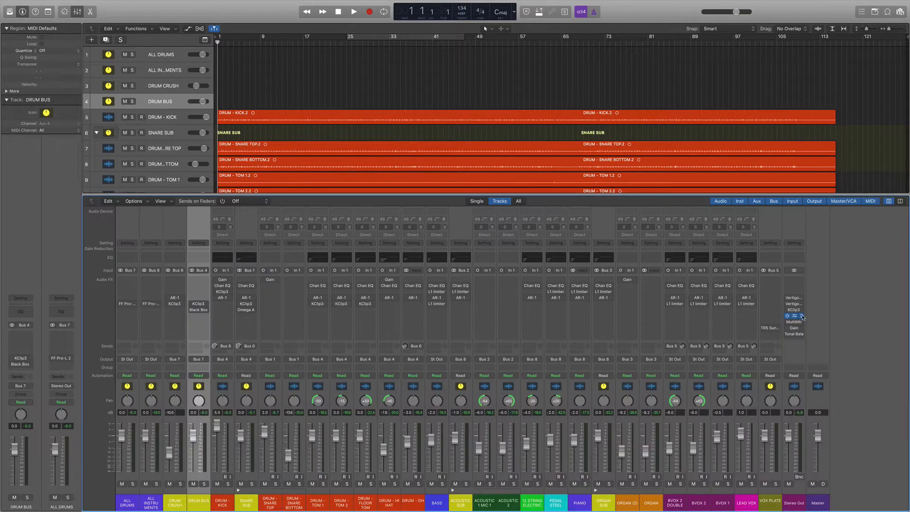
left_click(794, 316)
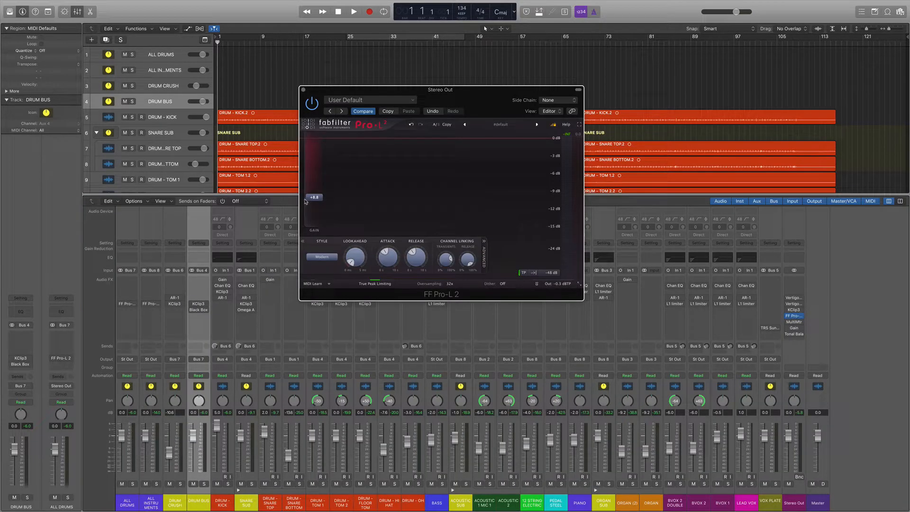
mouse_move(317, 184)
left_click(303, 90)
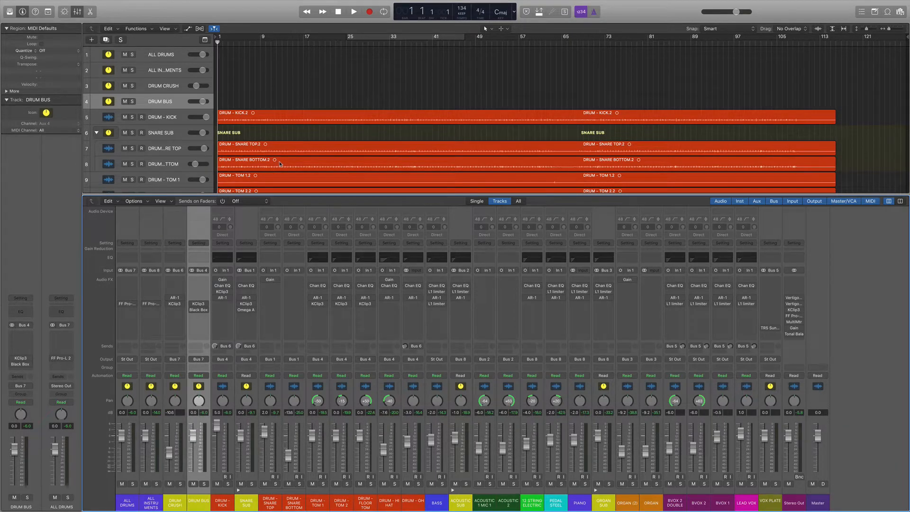
- Play the opening bars of the mix and check the channel levels in the mixer
key("x")
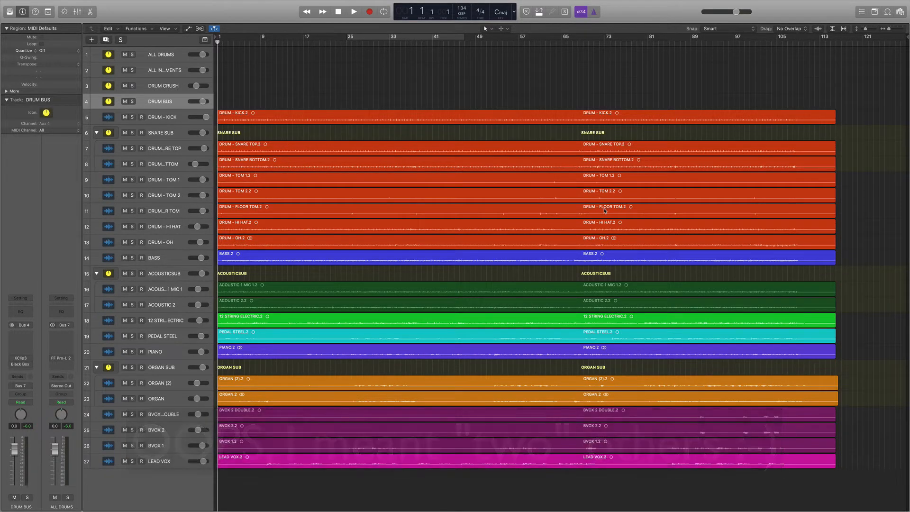
key("space")
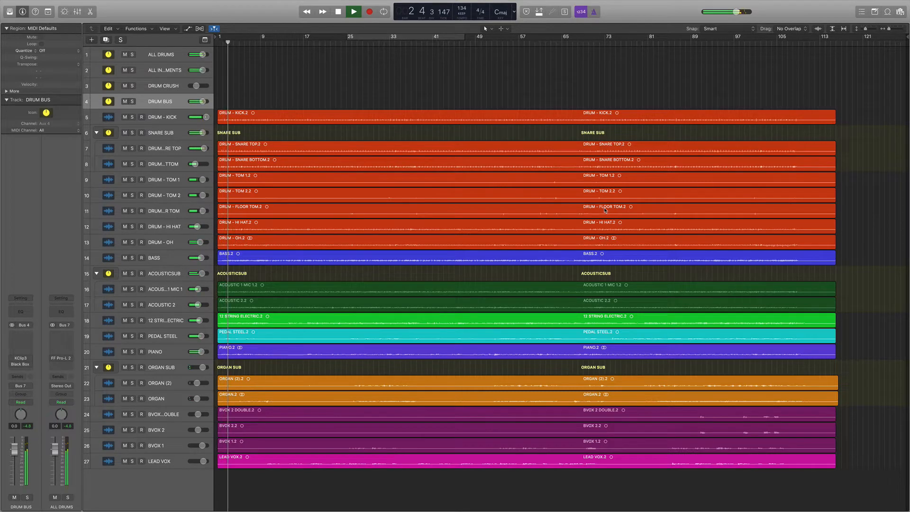
key("x")
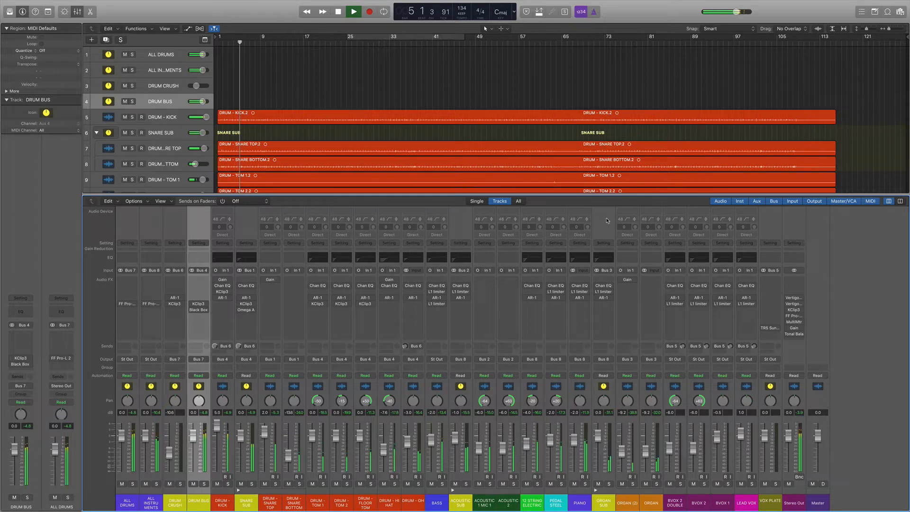
key("space")
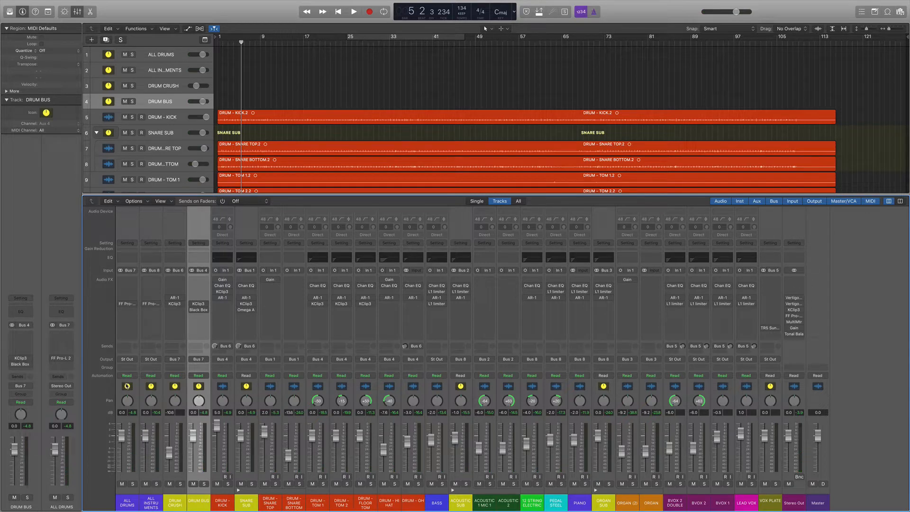
- Enable the Gain plug-ins across all channels at once, and inspect the ORGAN (2), DRUM - HI HAT and DRUM - KICK tracks
left_click_drag(127, 386, 795, 388)
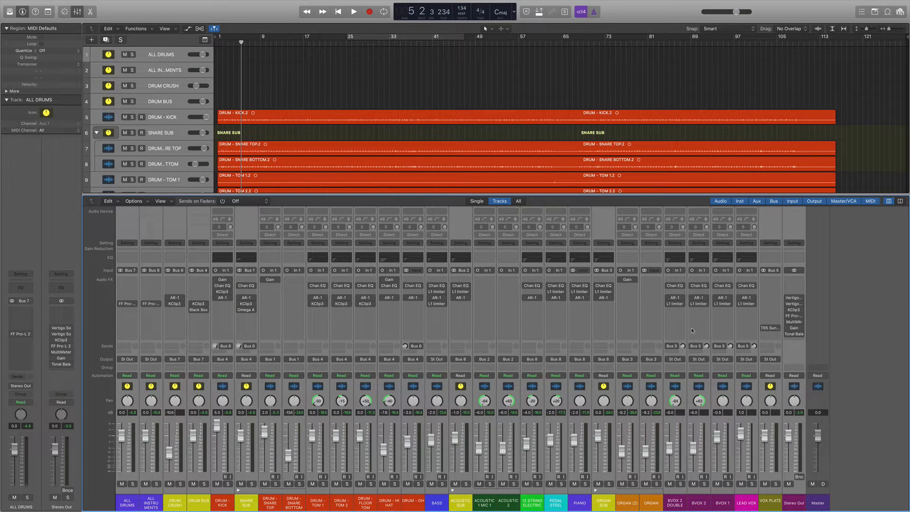
left_click(620, 280)
left_click(631, 389)
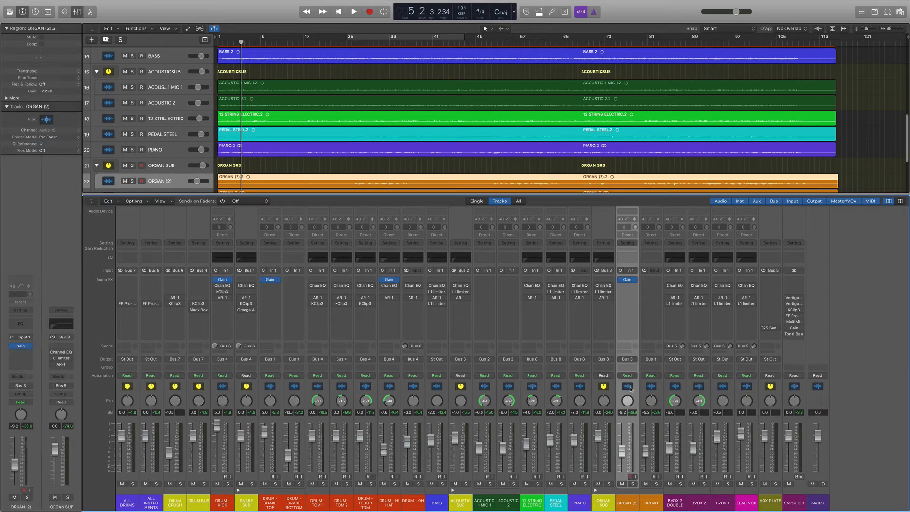
left_click(385, 388)
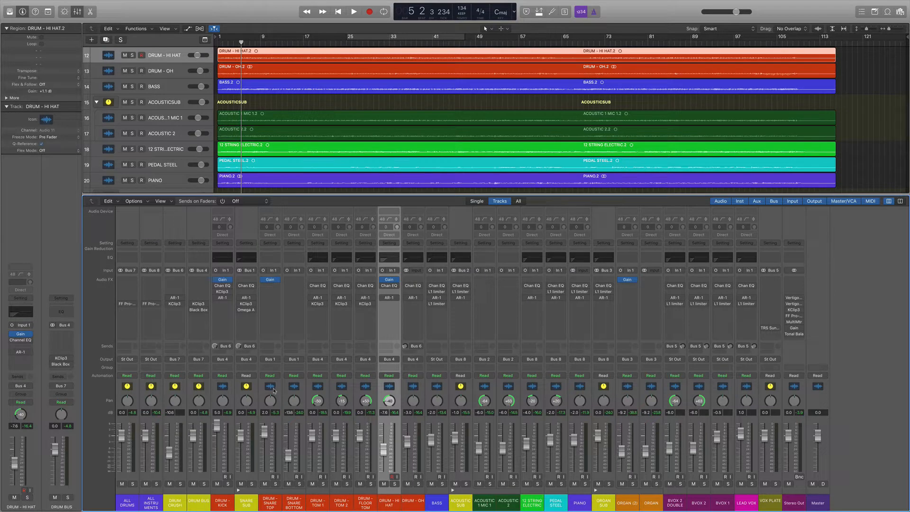
left_click(225, 389)
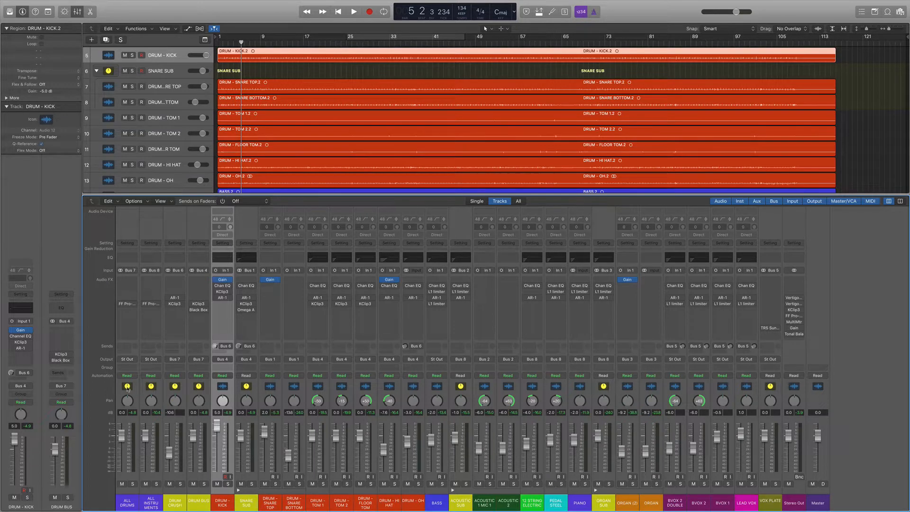
- Enable the Channel EQ across all channels at once, and view the EQ curves on DRUM - KICK and LEAD VOX
left_click_drag(127, 388, 812, 411)
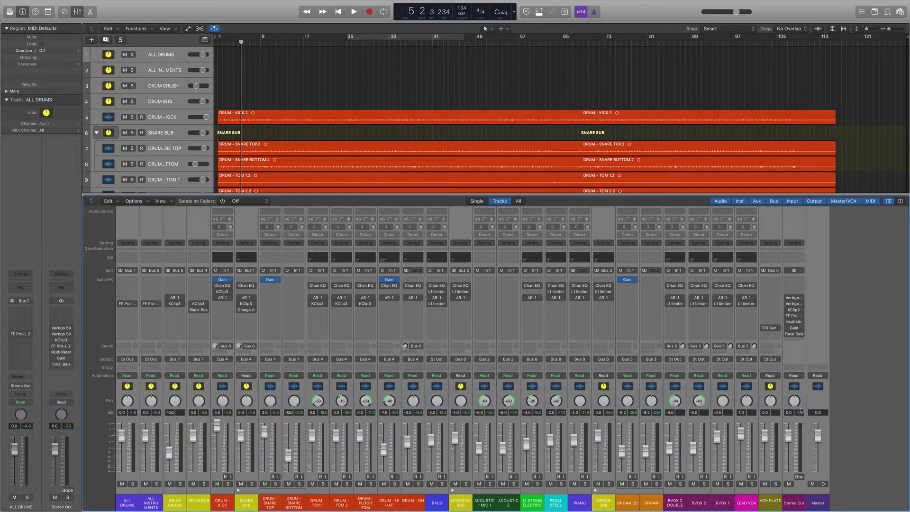
left_click(740, 286)
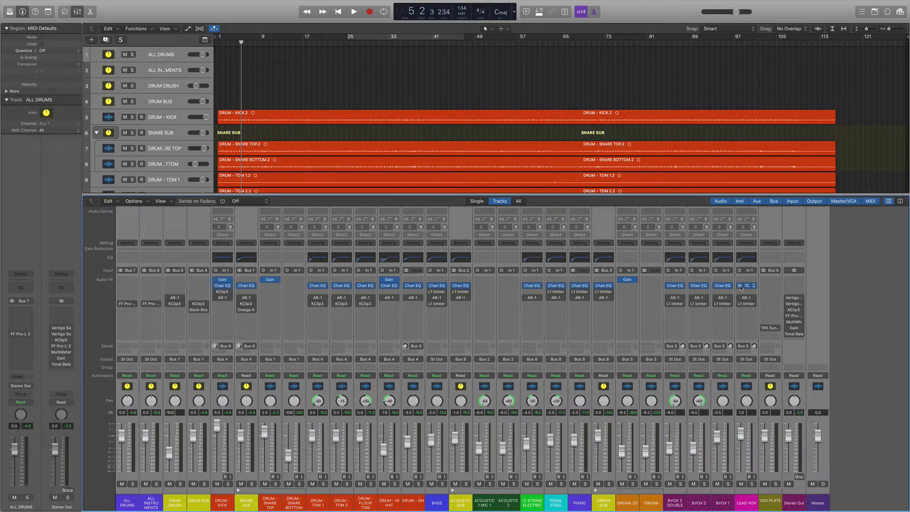
left_click(222, 285)
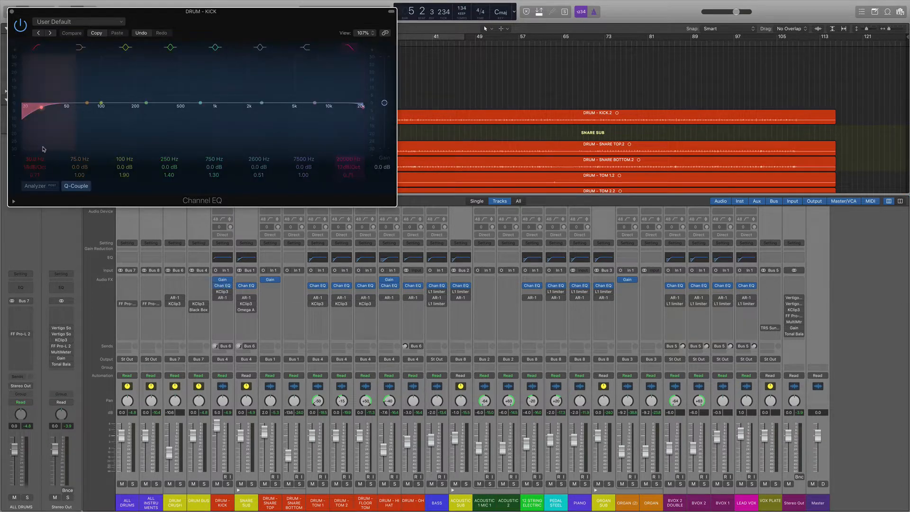
left_click(12, 11)
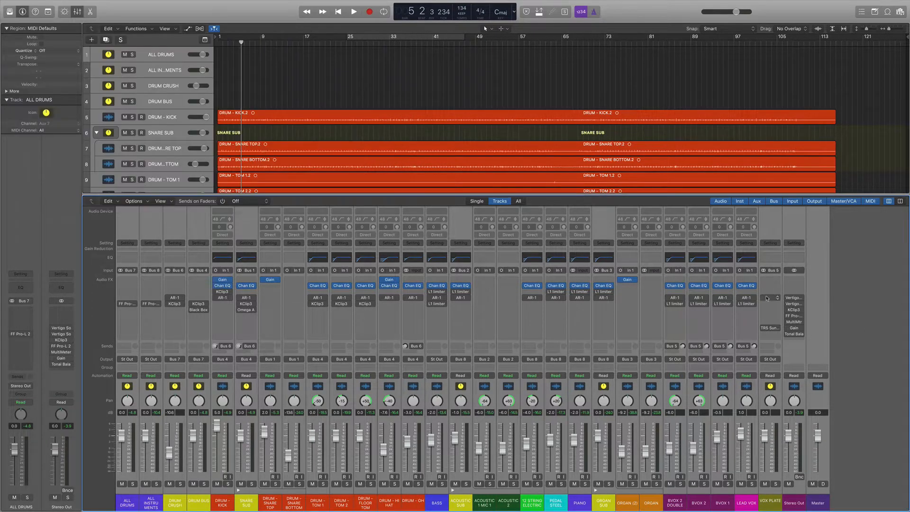
left_click(746, 286)
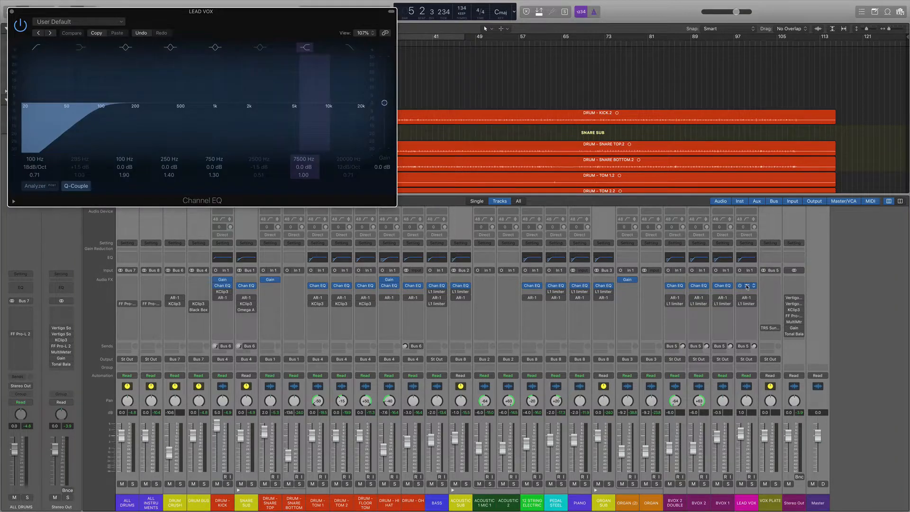
left_click(747, 287)
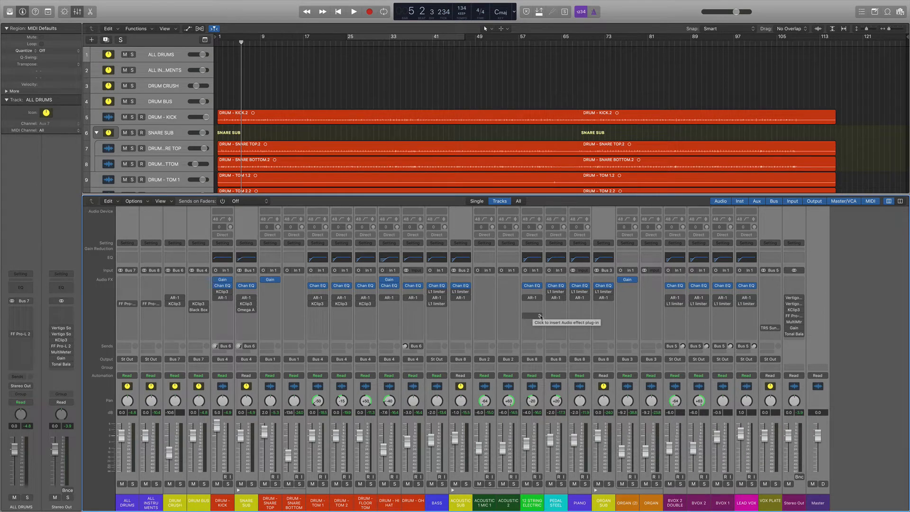
- Play a few bars of the mix from about bar 10 with the EQs active
left_click(272, 54)
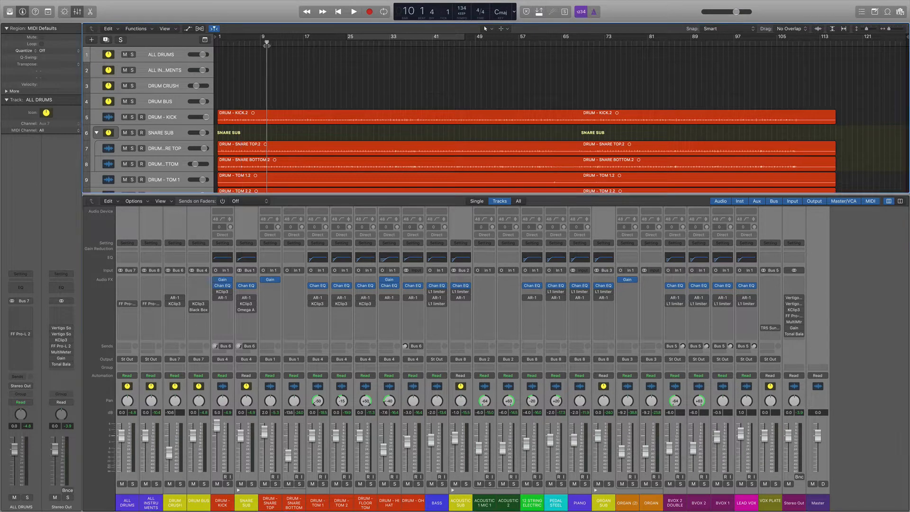
key("space")
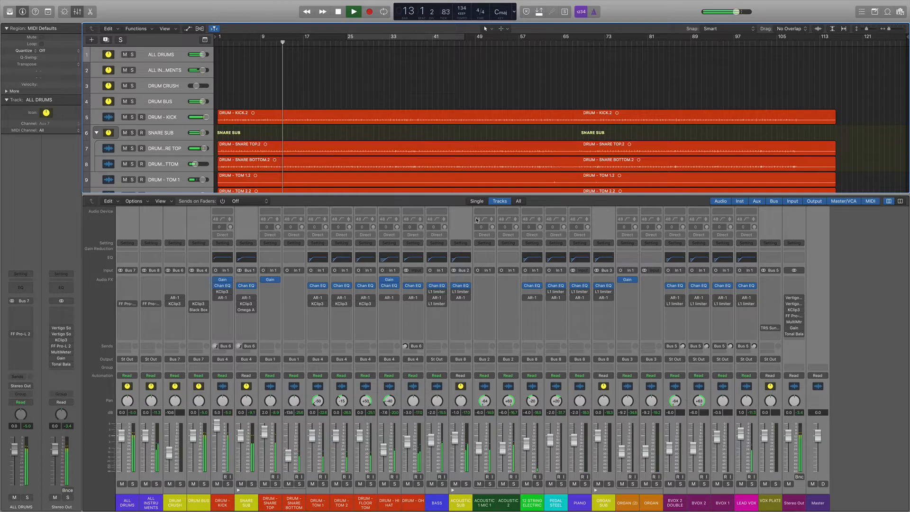
key("space")
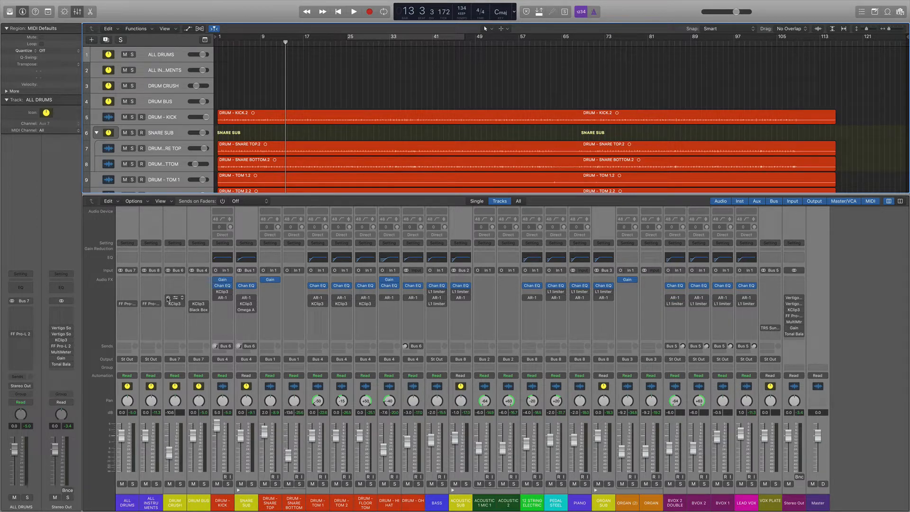
- Check the AR-1 compressor slot on DRUM - TOM 1 and view the Vertigo VSC-3 settings on Stereo Out
left_click(311, 297, "alt")
left_click(311, 298)
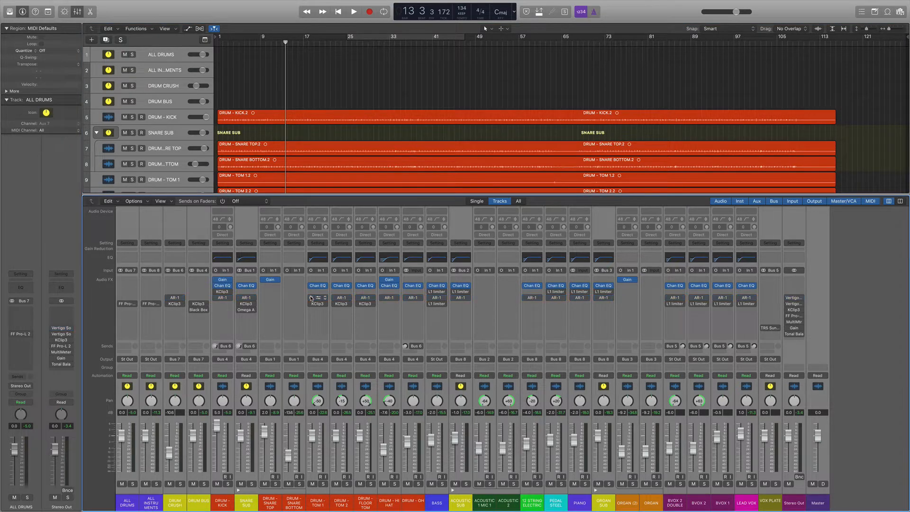
left_click(794, 303)
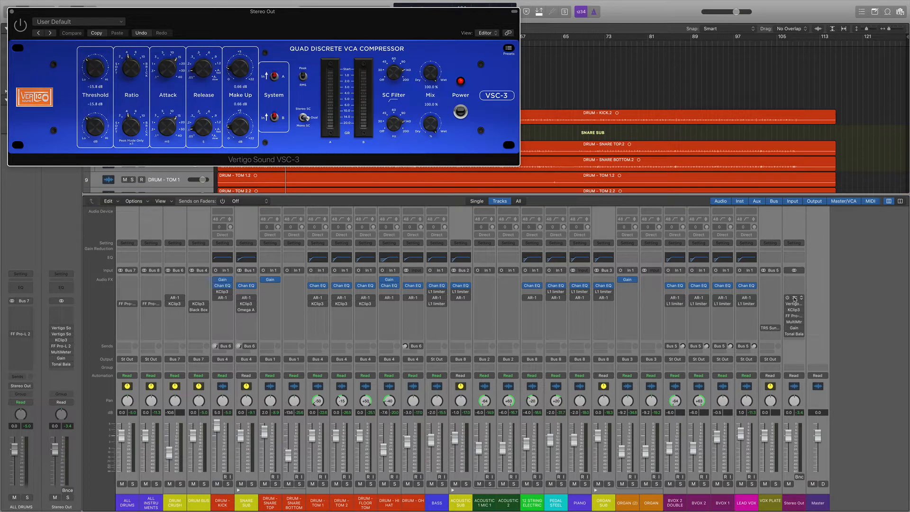
left_click(795, 298)
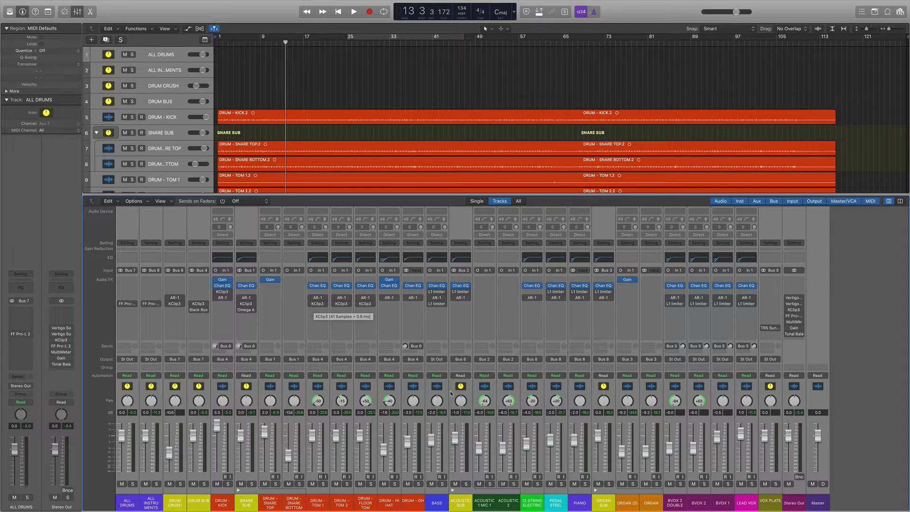
- Select the ACOUSTIC 1 MIC 1 track, hide the mixer and examine the acoustic guitar waveforms at enlarged track height
left_click(490, 387)
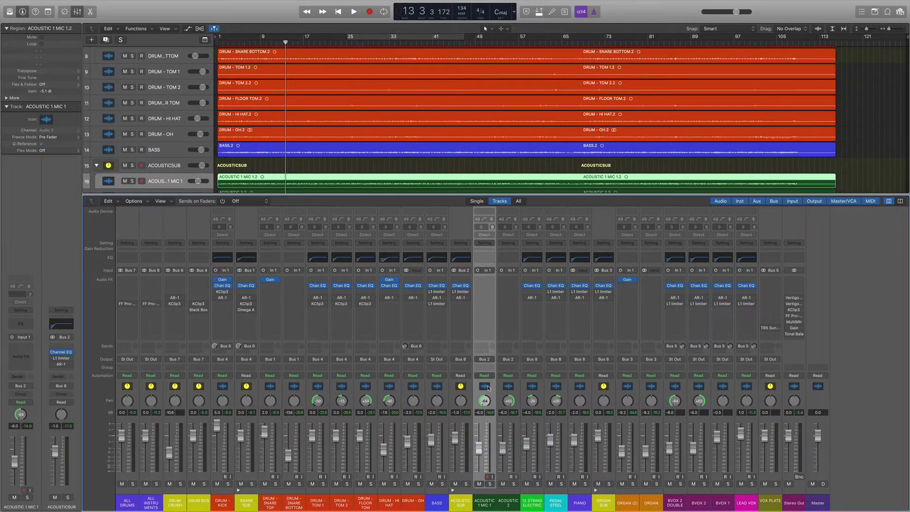
key("x")
key("super+Down")
key("super+Down")
key("super+Down")
key("super+Down")
key("super+Down")
key("super+Down")
key("super+Down")
key("super+Down")
key("super+Down")
key("super+Down")
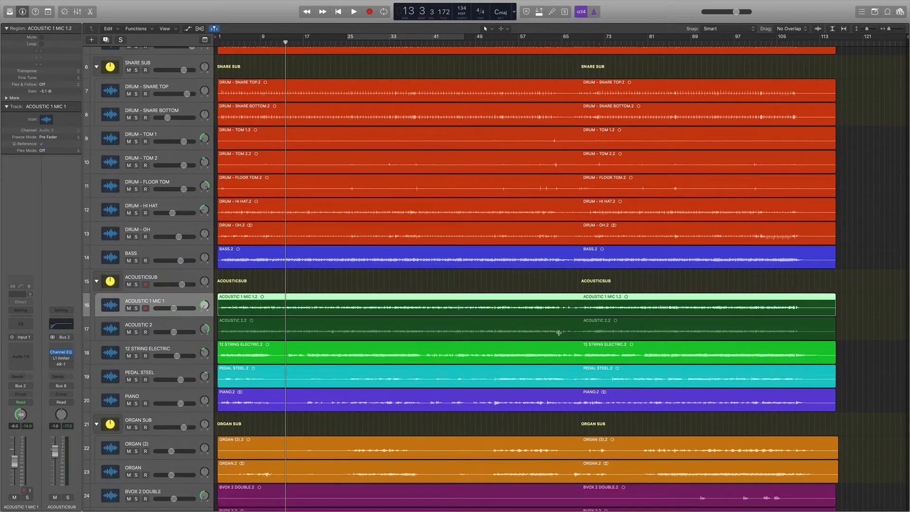
key("super+Down")
key("super+Down")
key("super+Down")
key("super+Down")
key("super+Down")
key("super+Down")
key("super+Down")
key("super+Down")
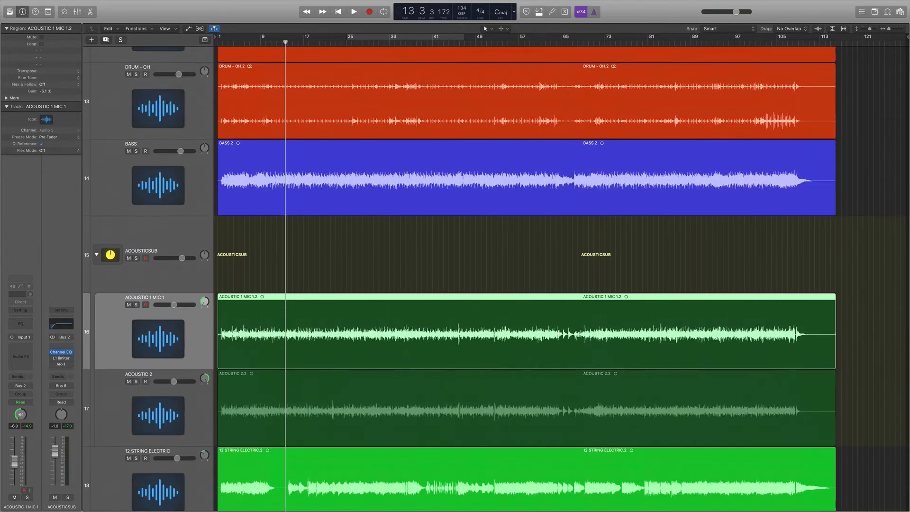
scroll(560, 335, "up", 1)
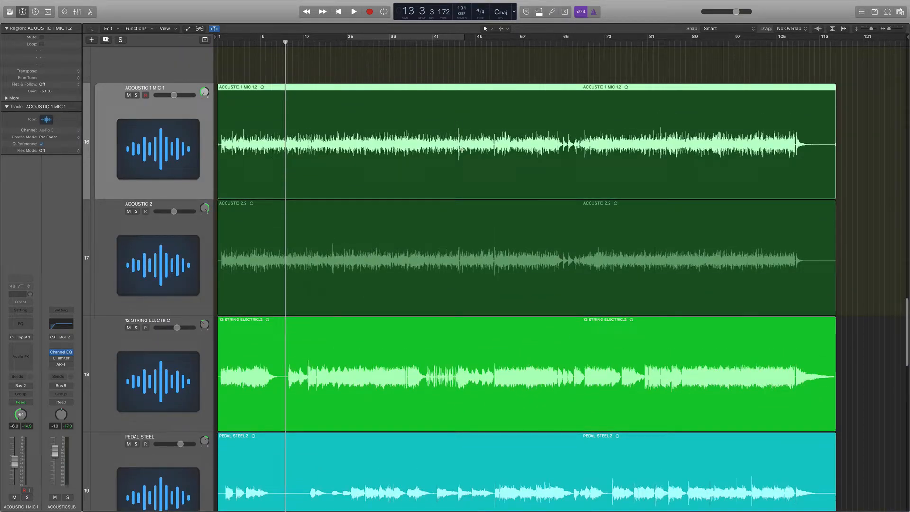
scroll(204, 113, "up", 1)
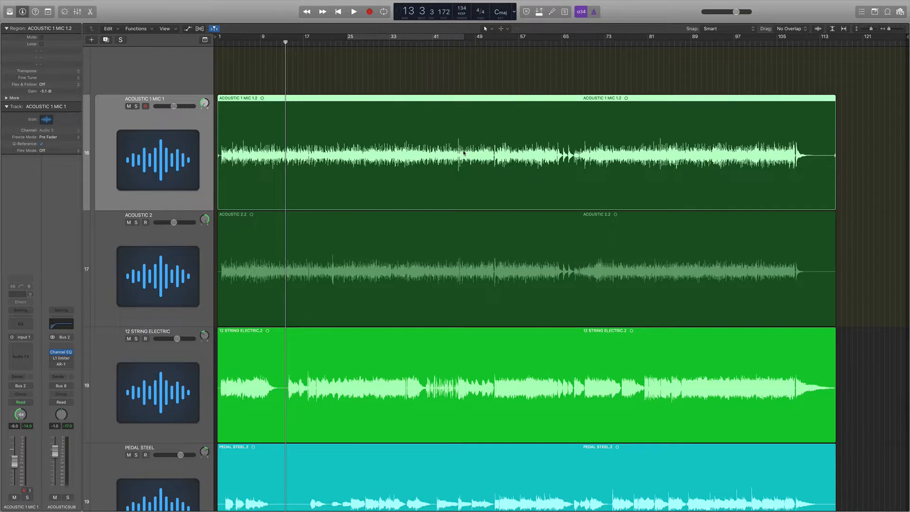
scroll(360, 136, "up", 2)
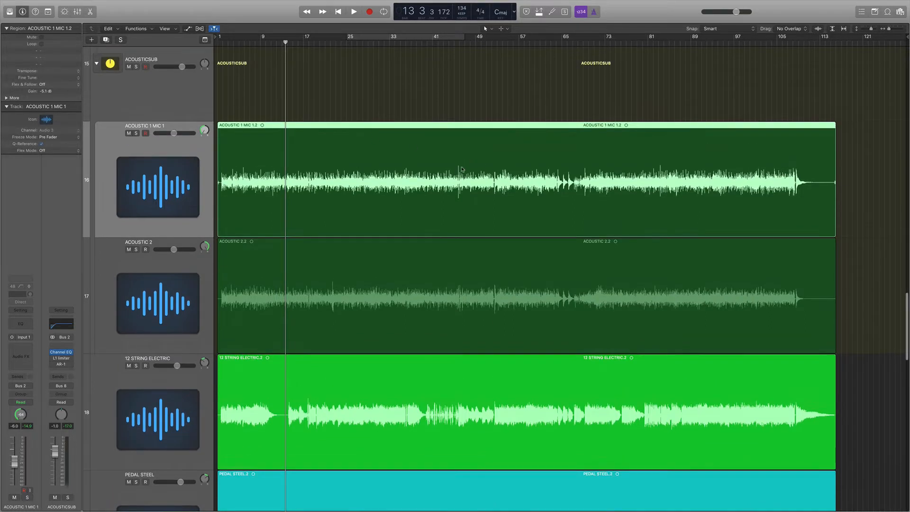
scroll(194, 97, "up", 2)
- Solo the ACOUSTICSUB track and place the playhead at bar 44
left_click(270, 111)
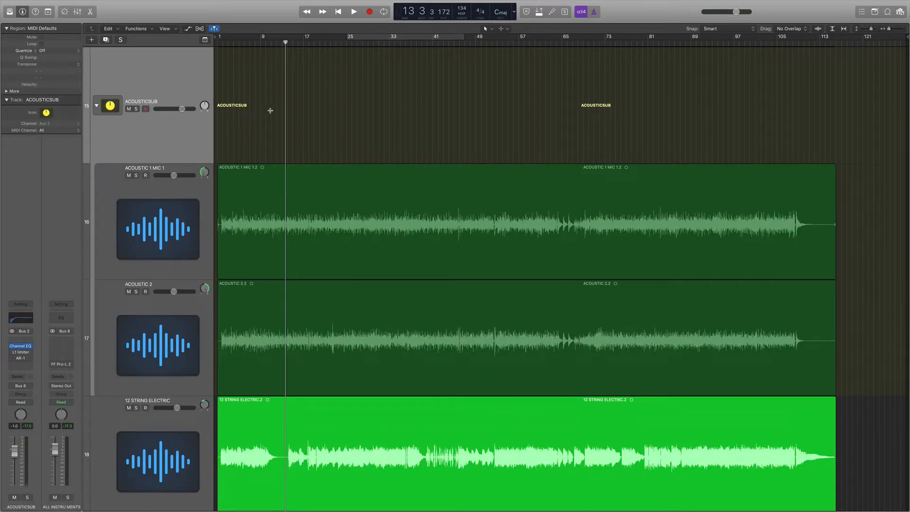
left_click(136, 110)
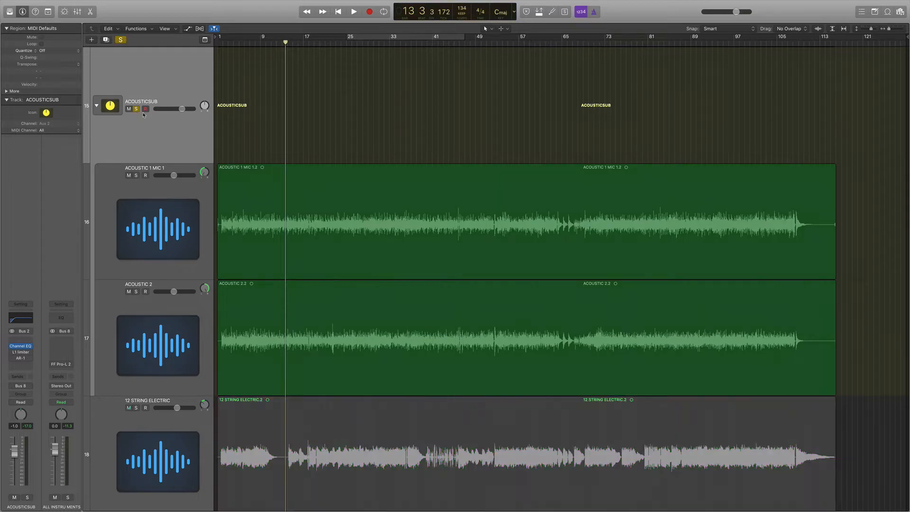
left_click(450, 43)
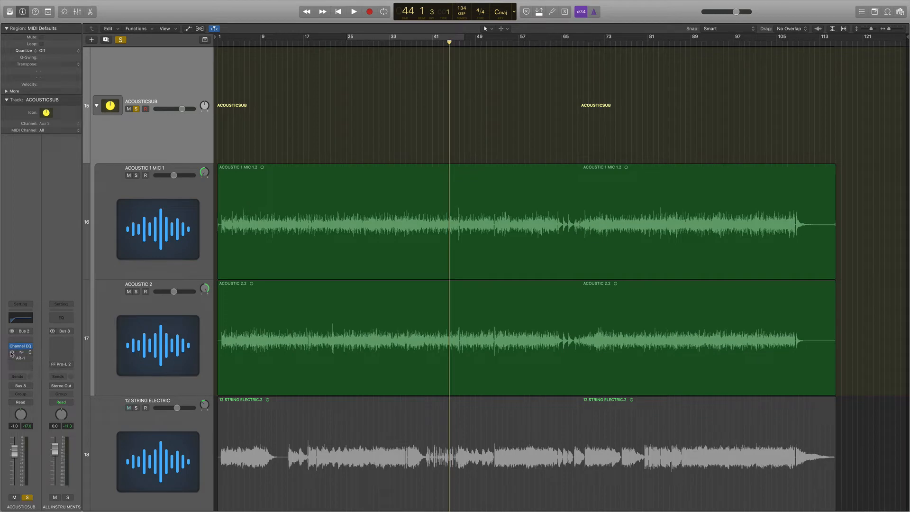
- Enable the L1 limiter on ACOUSTICSUB and play the soloed acoustics from bar 44 while watching its gain reduction
left_click(12, 352)
left_click(21, 353)
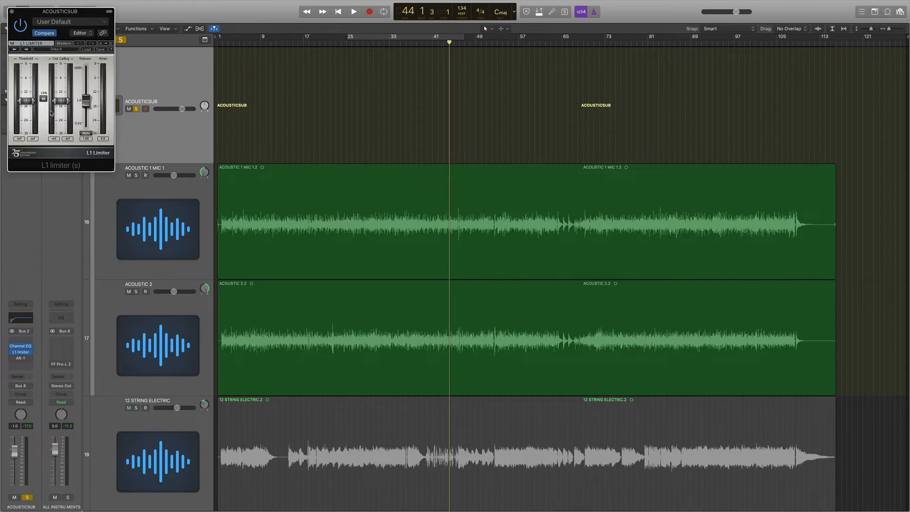
key("space")
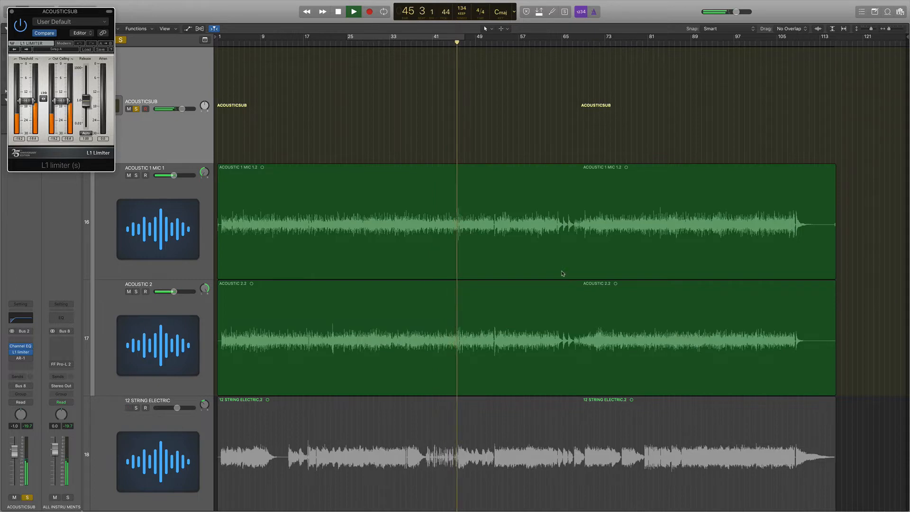
key("space")
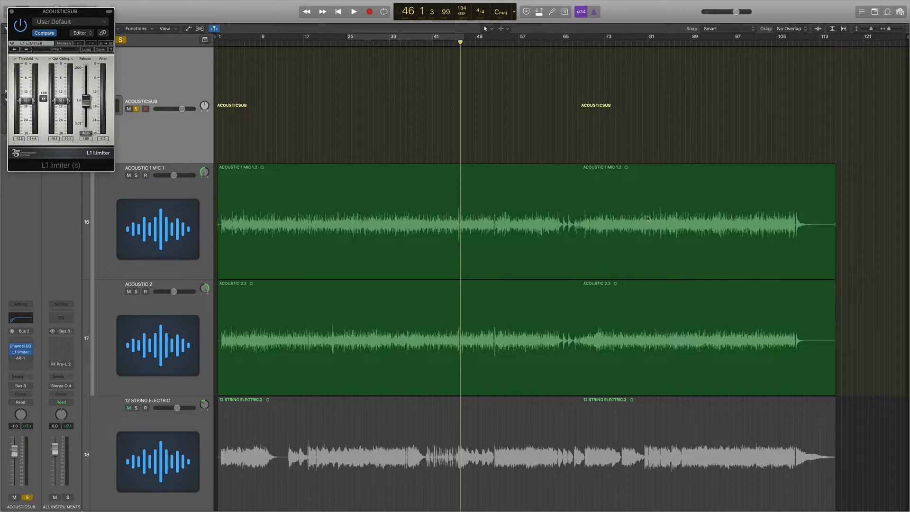
left_click(11, 11)
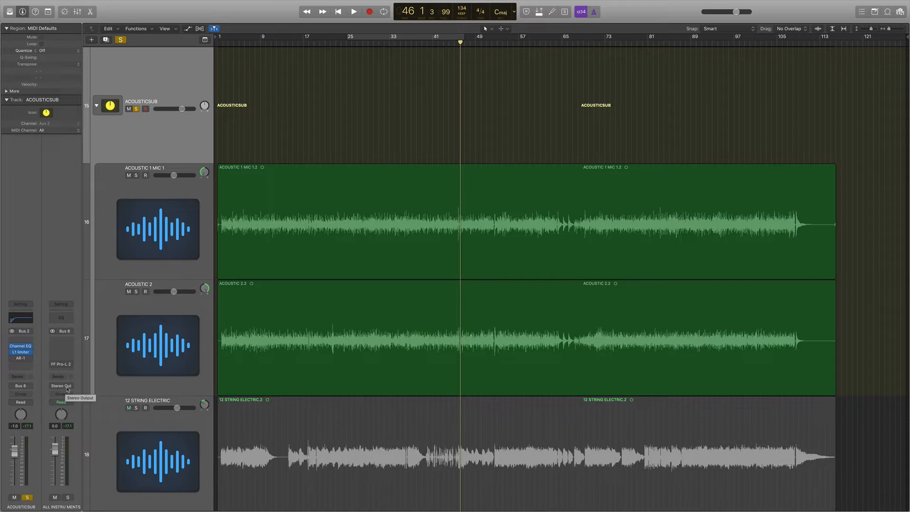
- Show the mixer, solo PEDAL STEEL and play it from about bar 50 with its L1 limiter enabled
key("x")
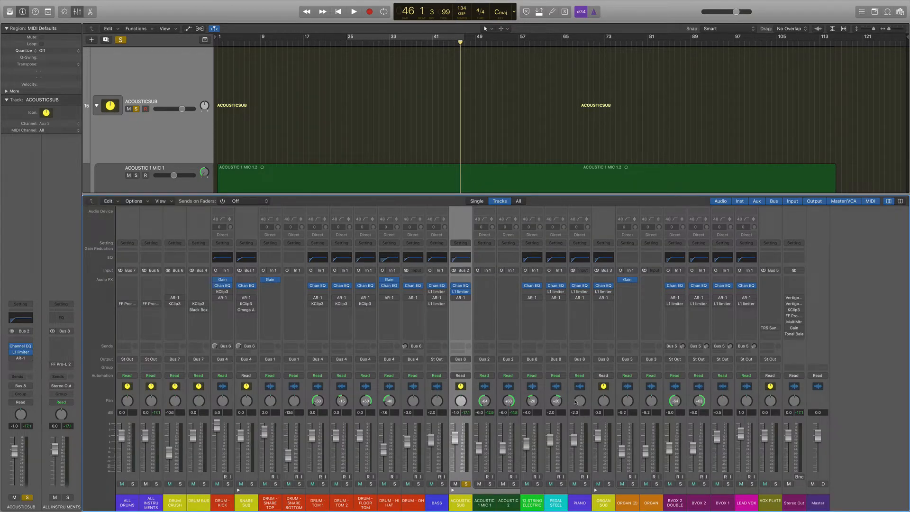
left_click(561, 387)
left_click(562, 484)
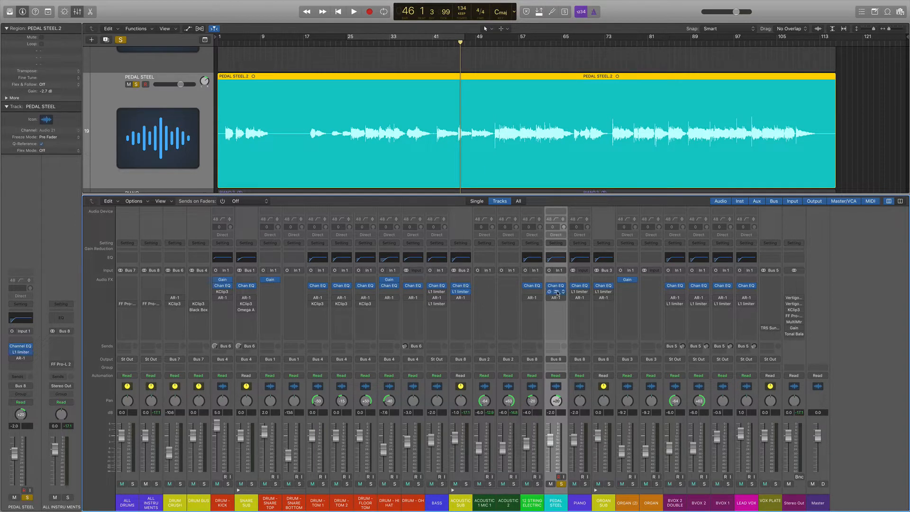
left_click(558, 293)
left_click(486, 43)
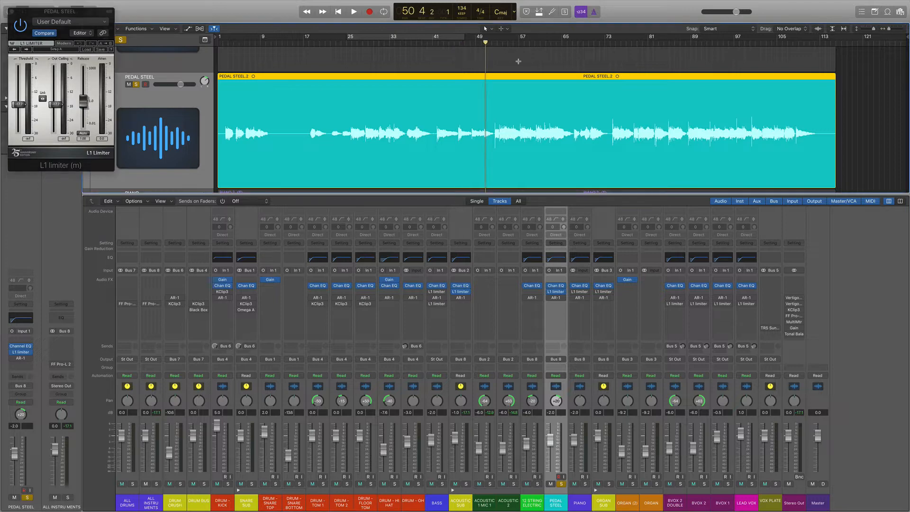
key("space")
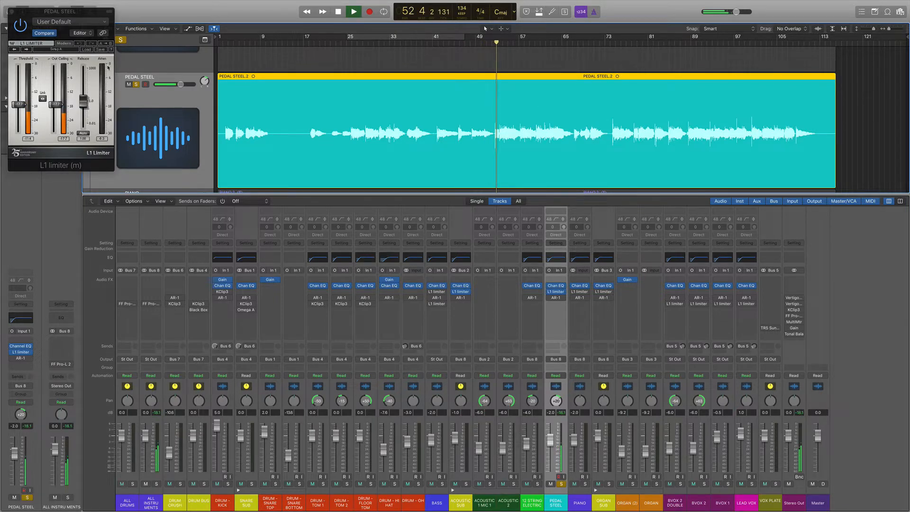
key("space")
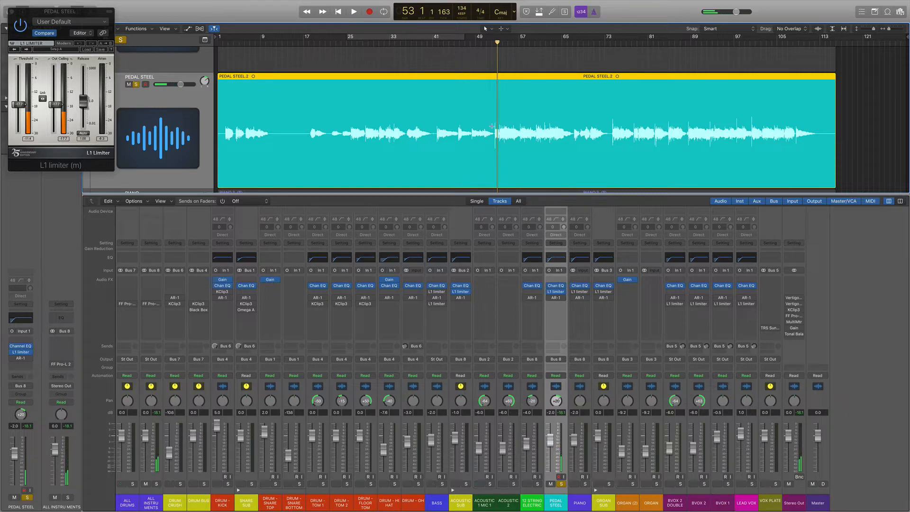
left_click(13, 11)
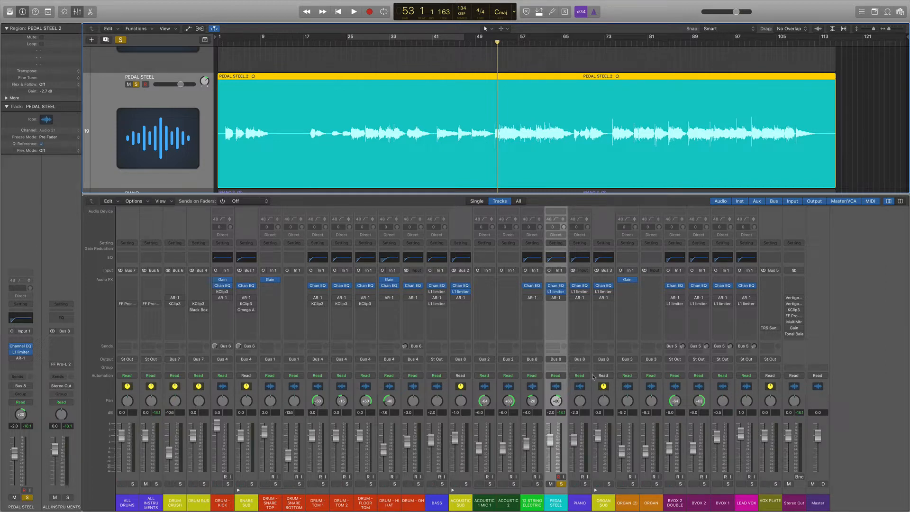
- Solo PIANO, play it from about bar 53 with its L1 limiter enabled, and clear the solo
left_click(587, 388)
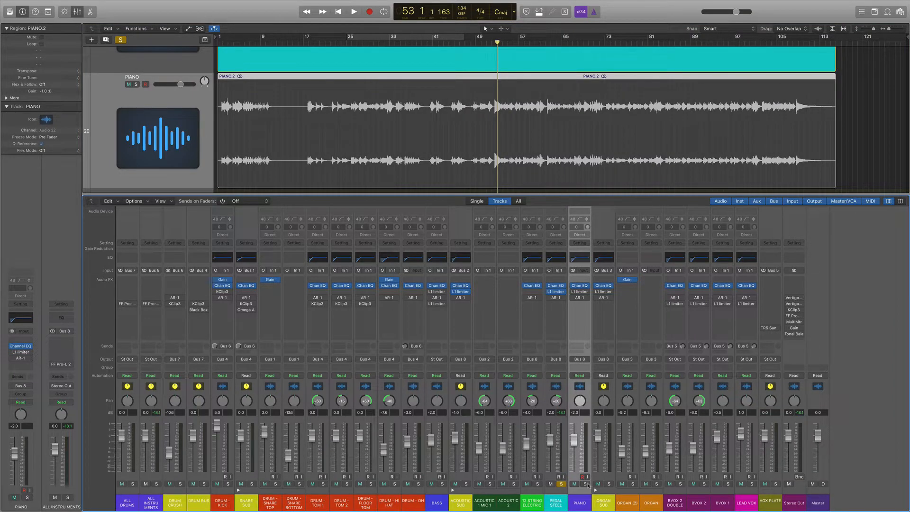
left_click(586, 484)
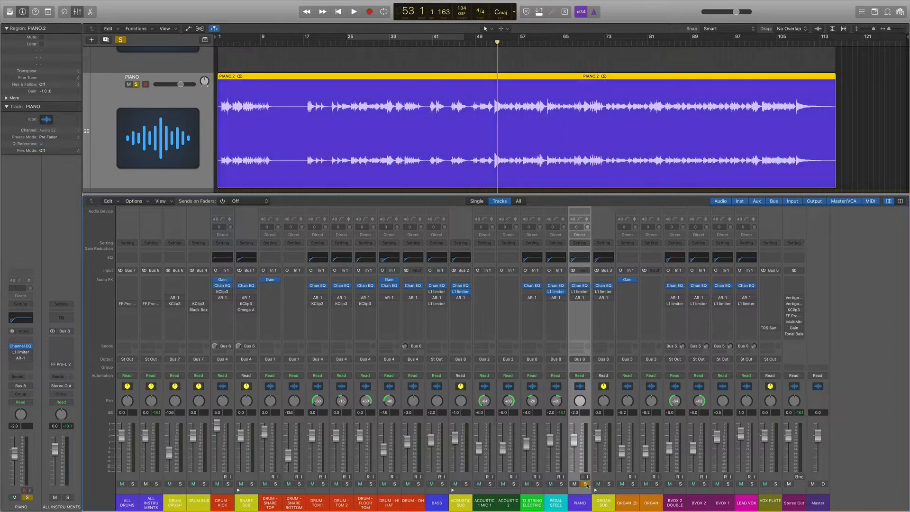
left_click(579, 291)
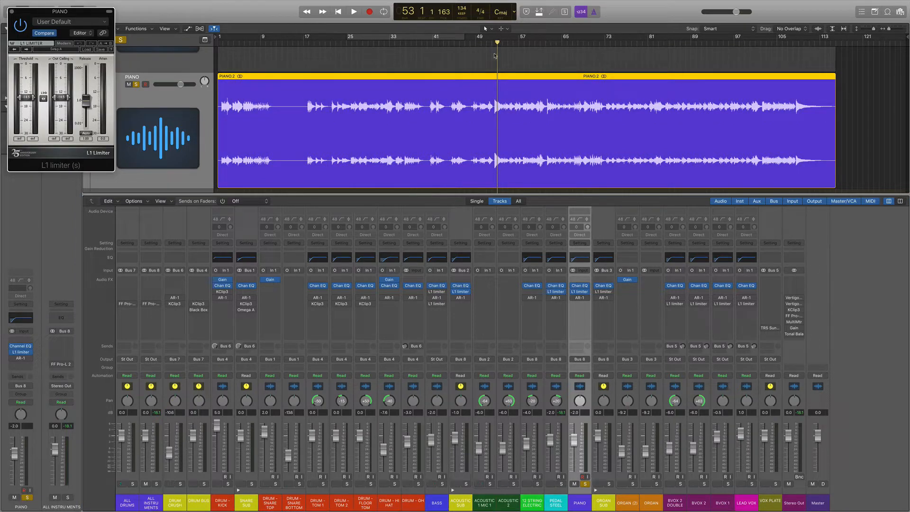
left_click(493, 43)
key("space")
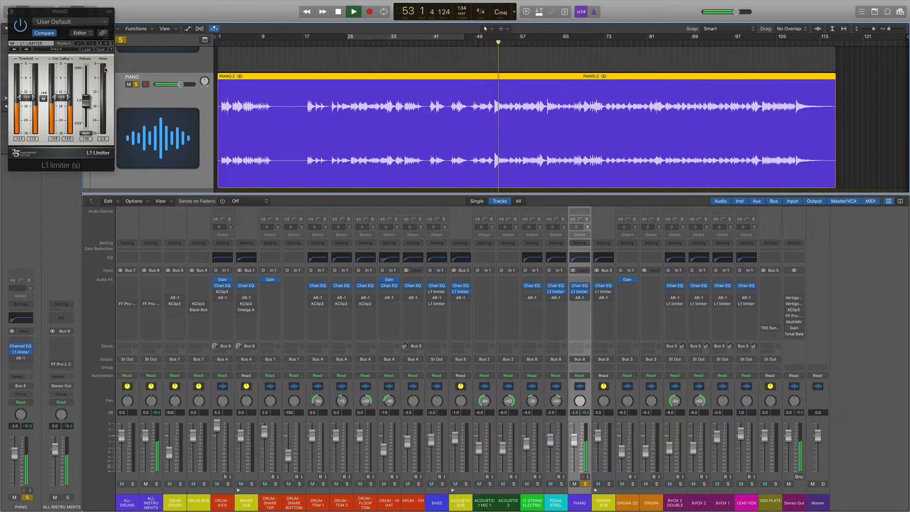
key("space")
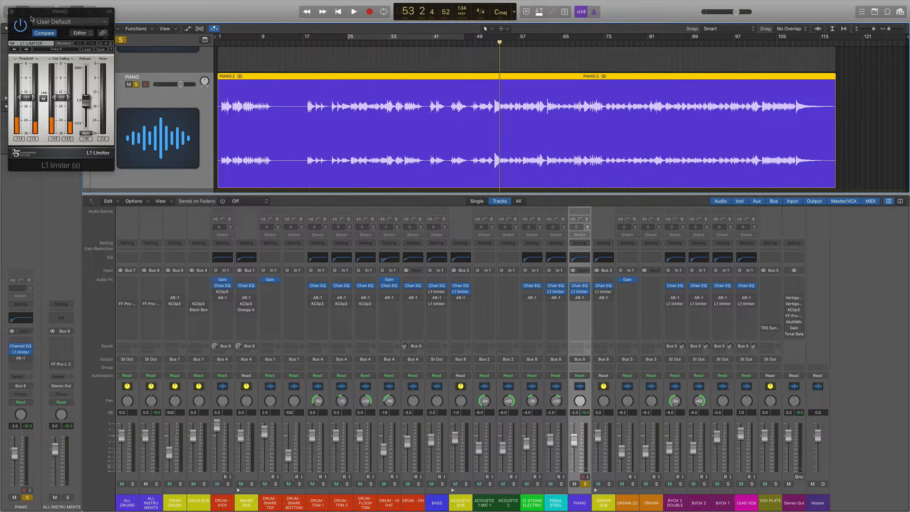
left_click(11, 11)
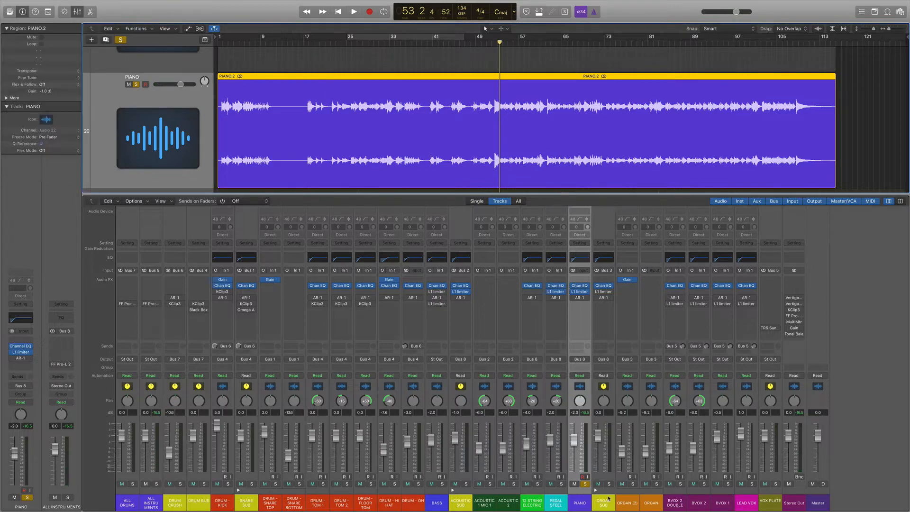
left_click(585, 484)
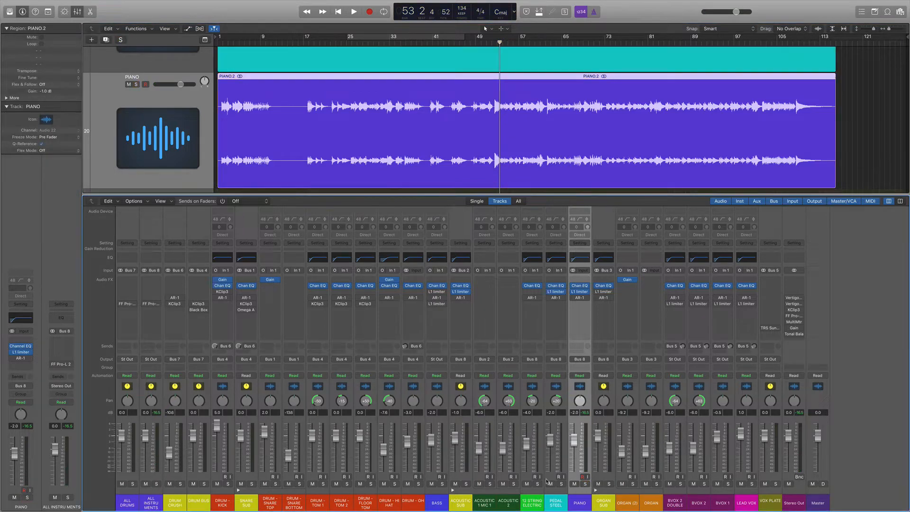
- Solo the DRUM - KICK track, hide the mixer and enlarge the track height to show the kick waveform
left_click(224, 388)
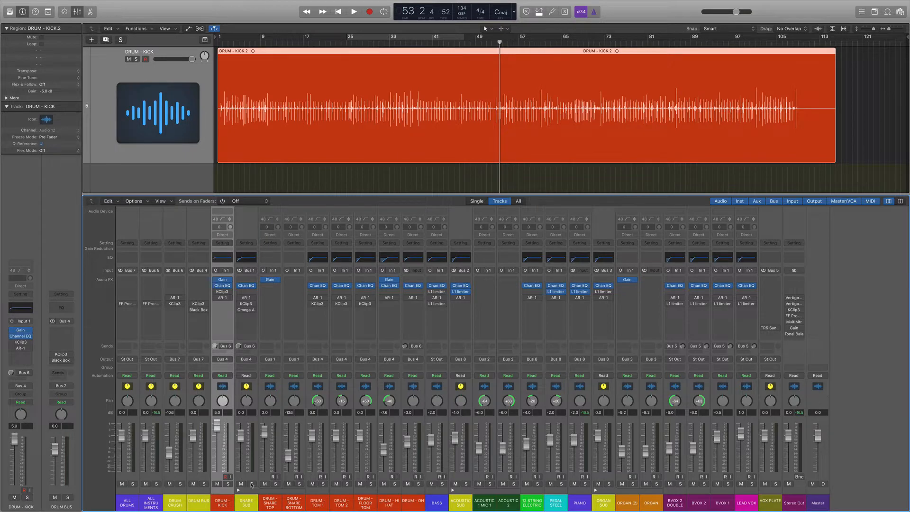
left_click(228, 484)
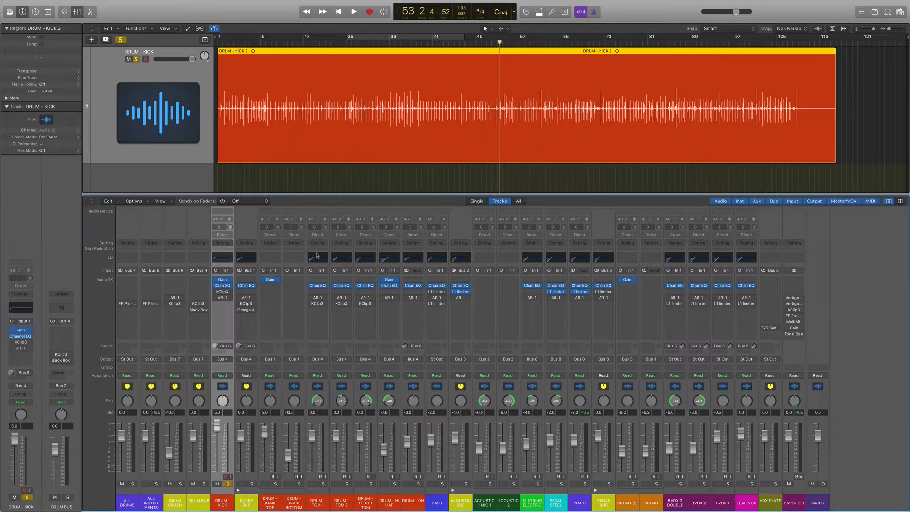
key("x")
key("super+Down")
key("super+Down")
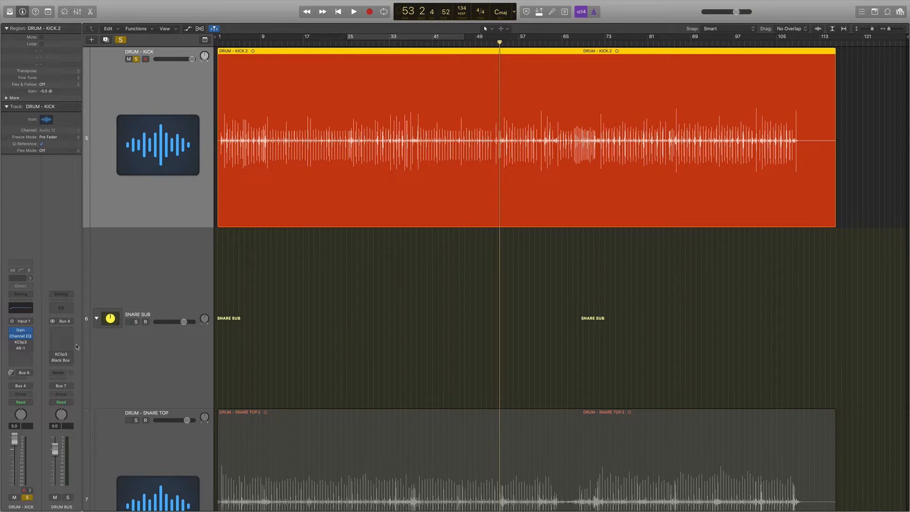
- Enable KClip3 on DRUM - KICK and play the soloed kick, resetting the clipper's meters to check the amount clipped
mouse_move(14, 345)
left_click(21, 344)
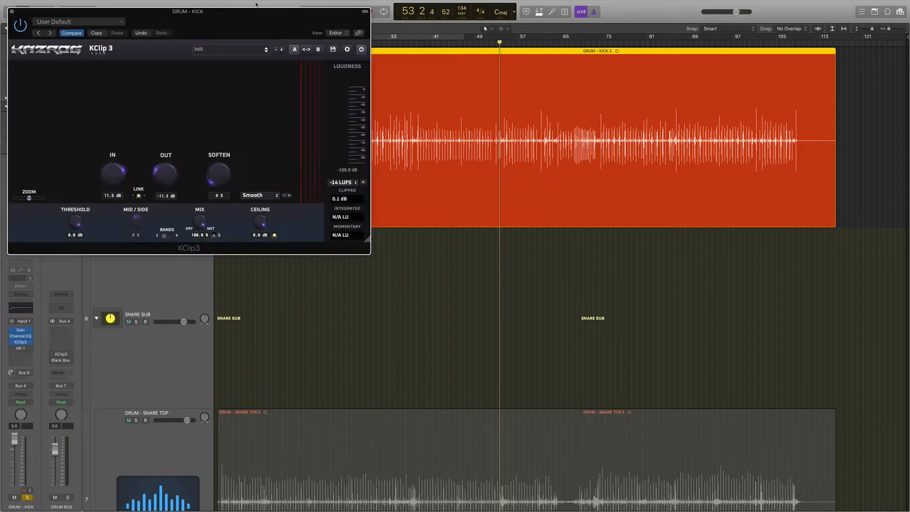
left_click_drag(246, 17, 455, 229)
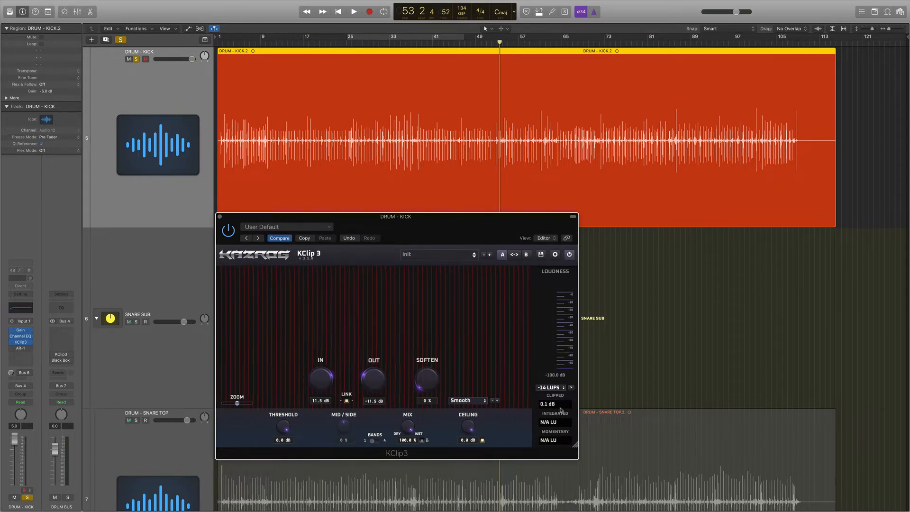
key("space")
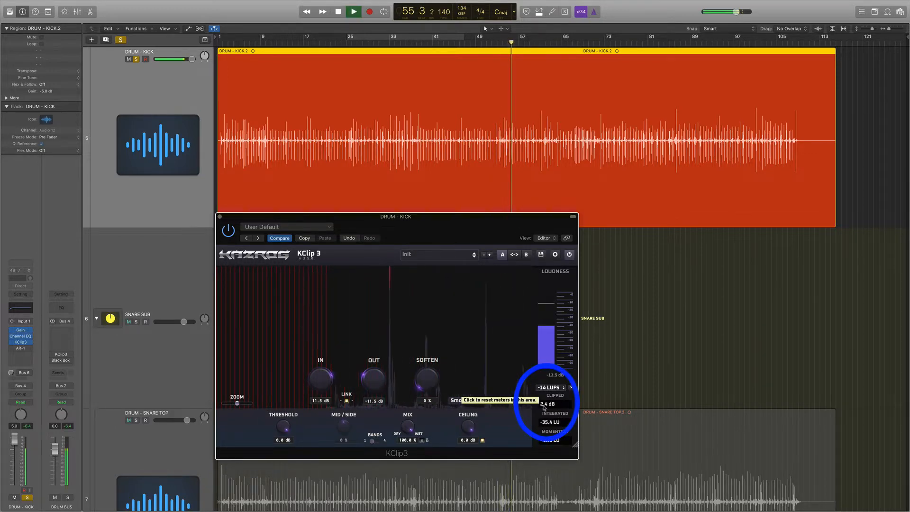
left_click(548, 408)
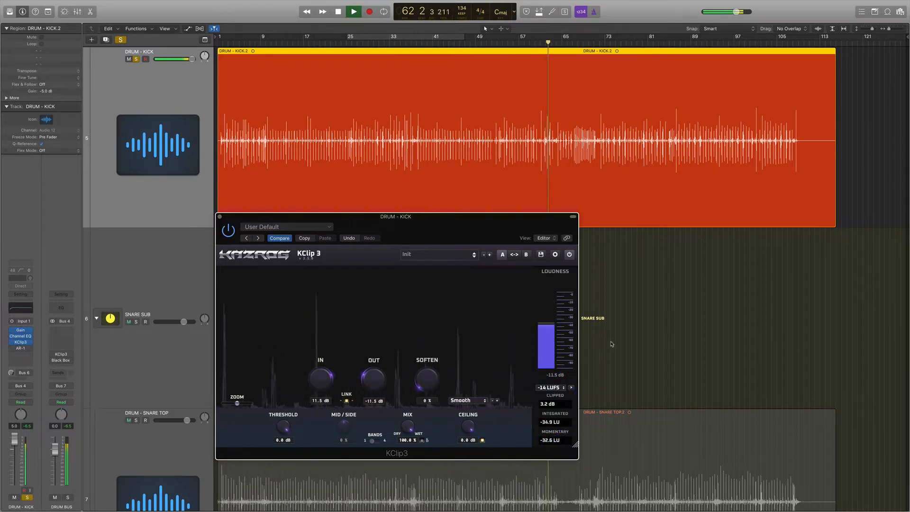
key("space")
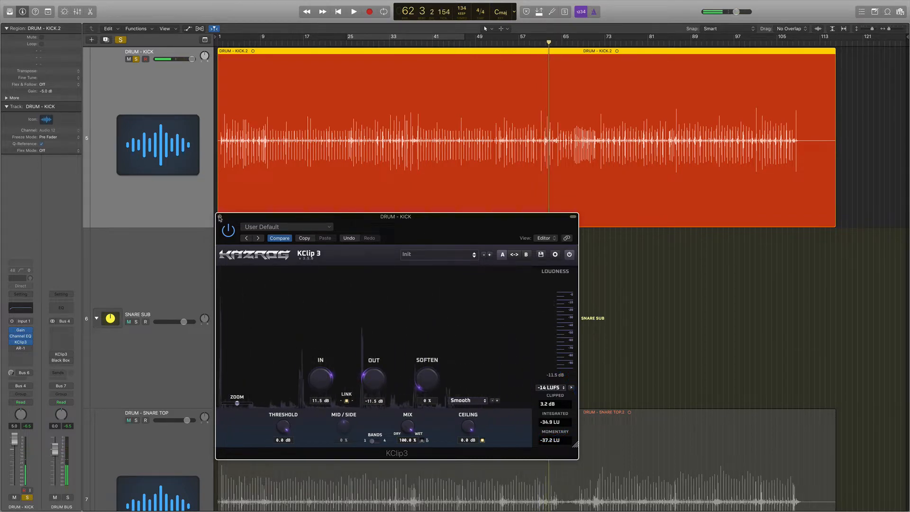
left_click(220, 216)
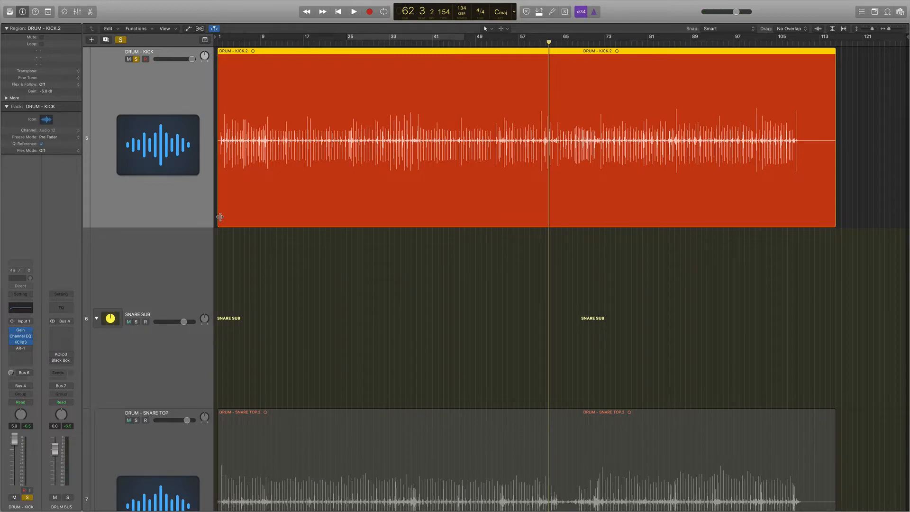
- Show the mixer and enable the first L1 limiter on the remaining channels, including BASS and ORGAN SUB
key("x")
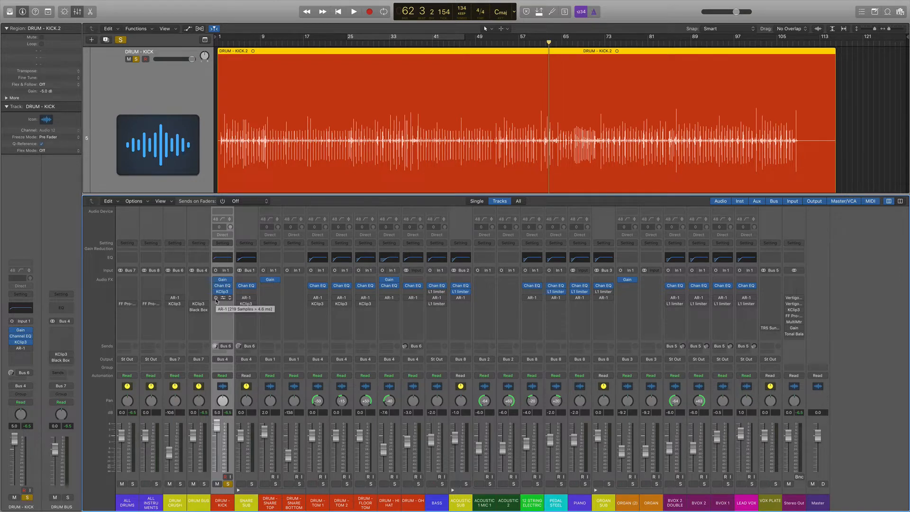
left_click(437, 386)
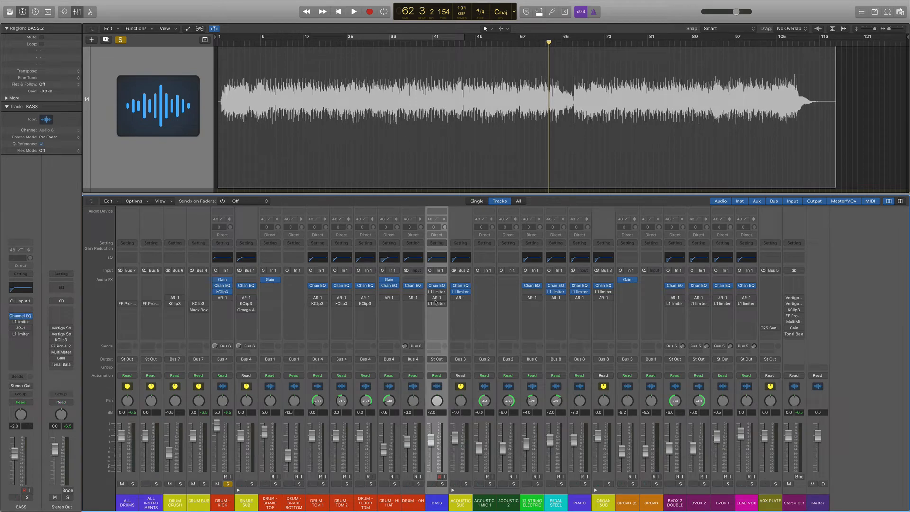
left_click(431, 292)
left_click(597, 292)
left_click(550, 292)
- Select all channels from ALL DRUMS through Stereo Out and enable their AR-1 and Vertigo compressors together
left_click(128, 386)
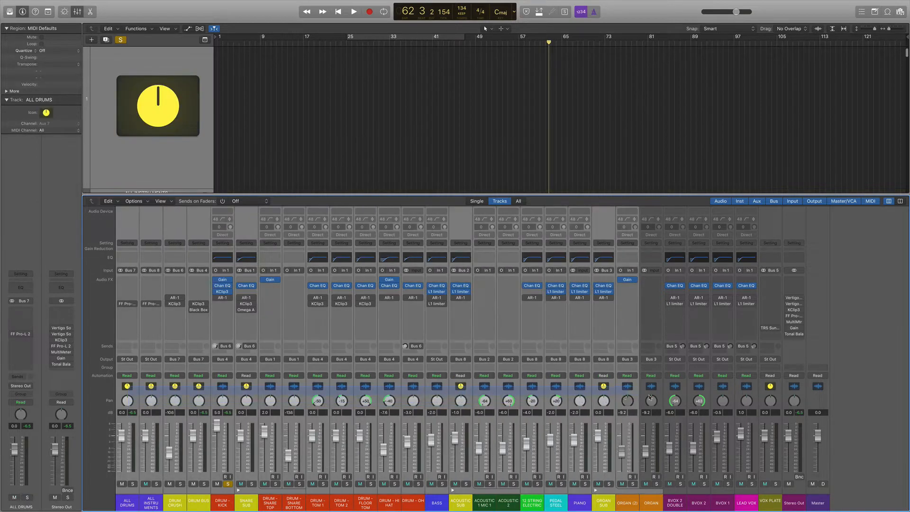
left_click(788, 298, "alt")
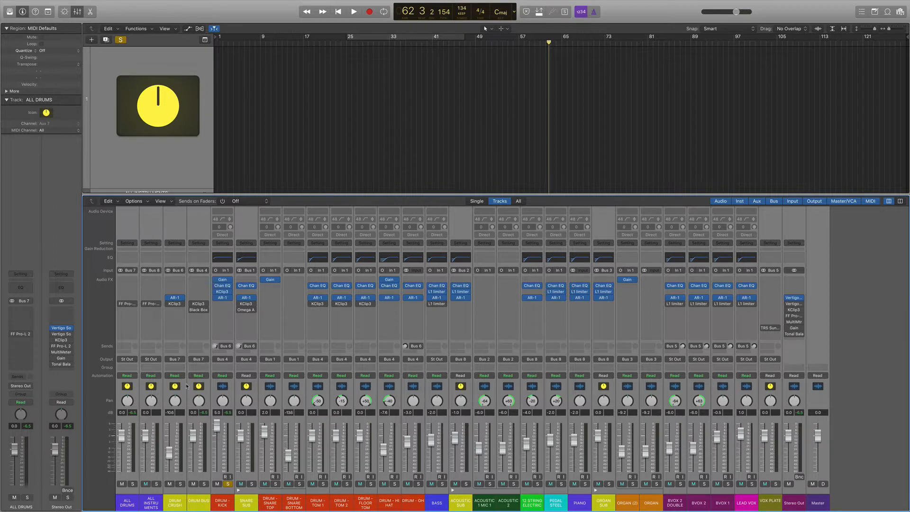
left_click(175, 387)
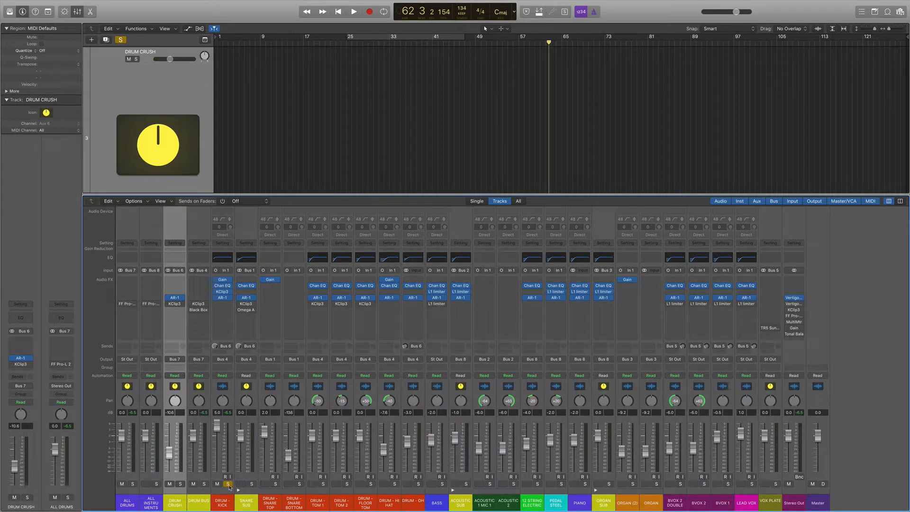
- Clear the solo on DRUM - KICK and play the full mix from about bar 11 with the compressors active
left_click(228, 484)
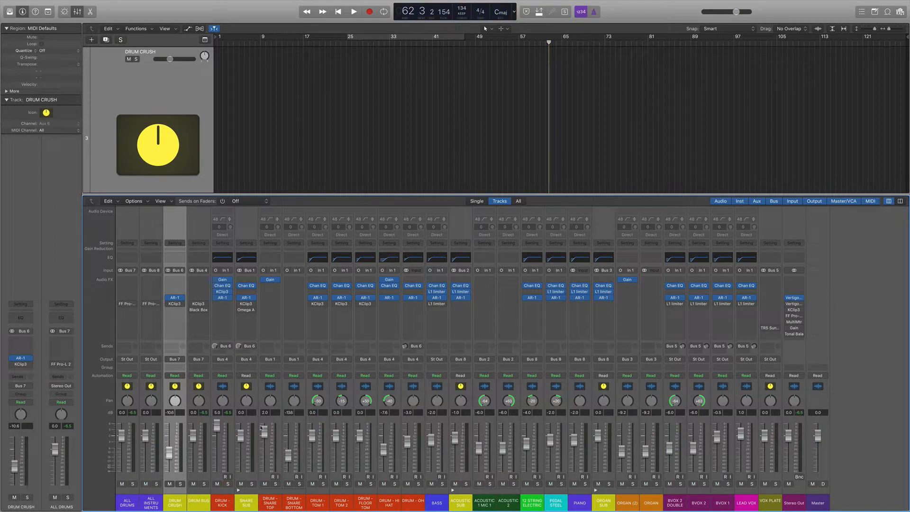
left_click(272, 42)
key("space")
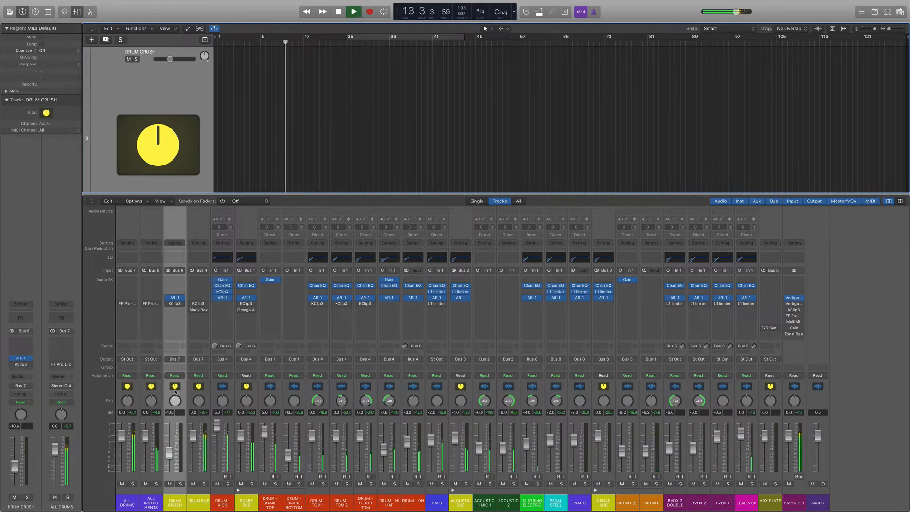
- Select the channels from DRUM CRUSH through Stereo Out and bypass their compressors during playback
left_click_drag(184, 389, 794, 390)
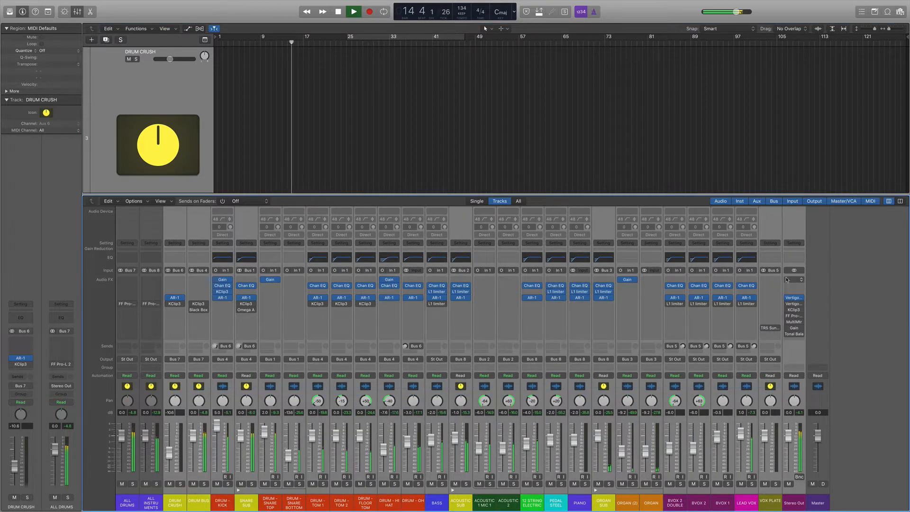
left_click(788, 298)
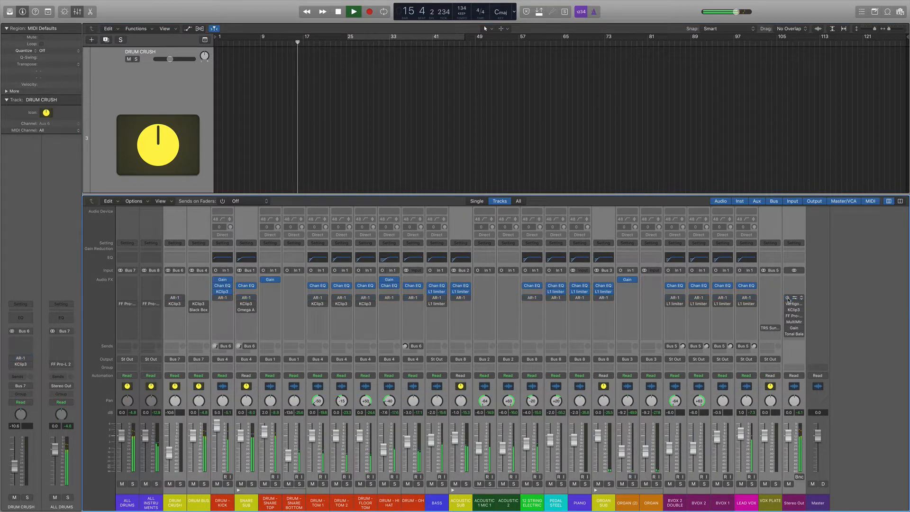
- Re-enable the compressors on the channels from DRUM CRUSH through Stereo Out, and stop playback
left_click(789, 298)
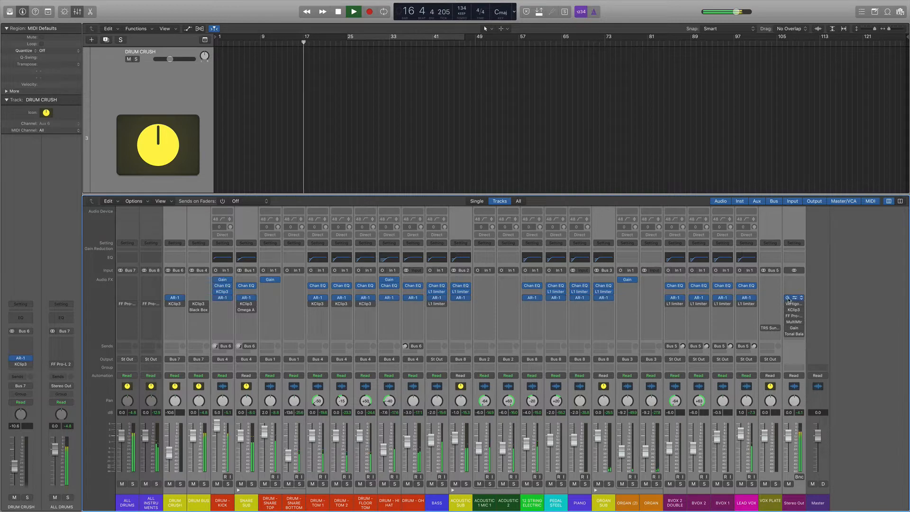
key("space")
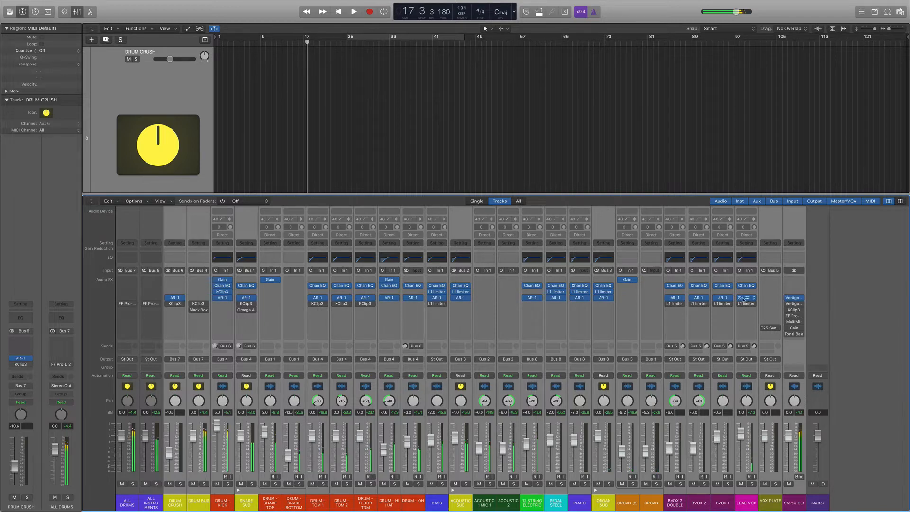
- Select LEAD VOX, view its Channel EQ and AR-1 compressor settings, and close both plug-in windows
left_click(738, 389)
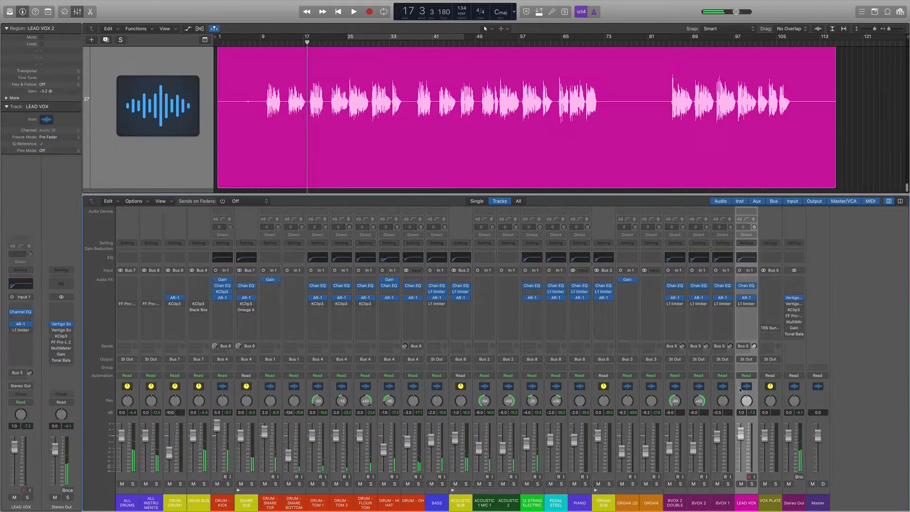
left_click(746, 286)
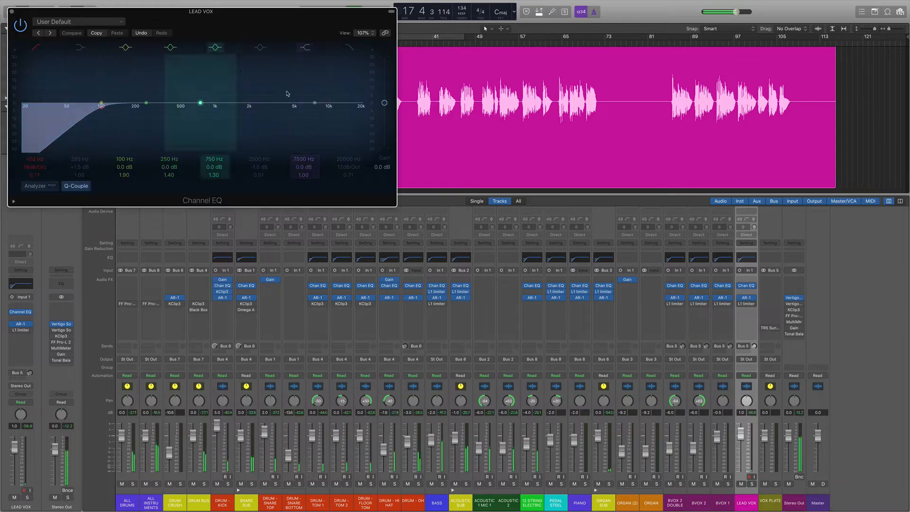
left_click(746, 298)
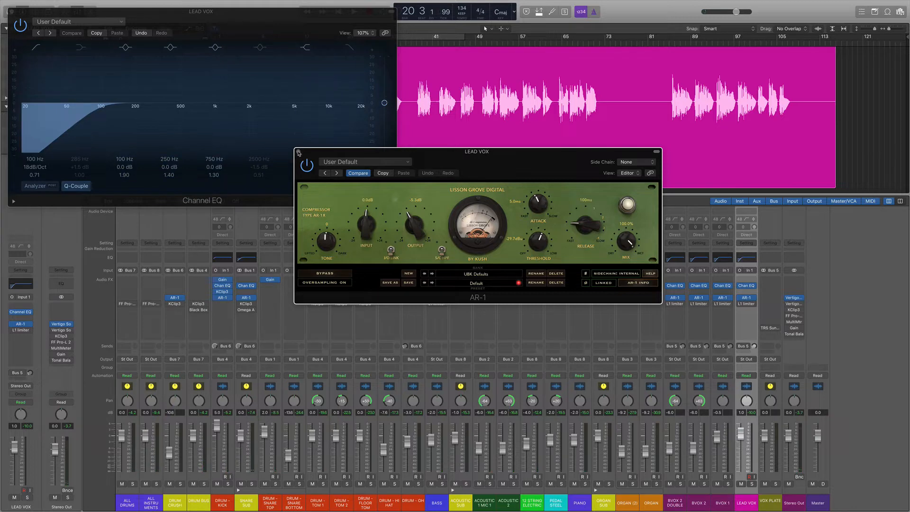
left_click(298, 152)
left_click(12, 12)
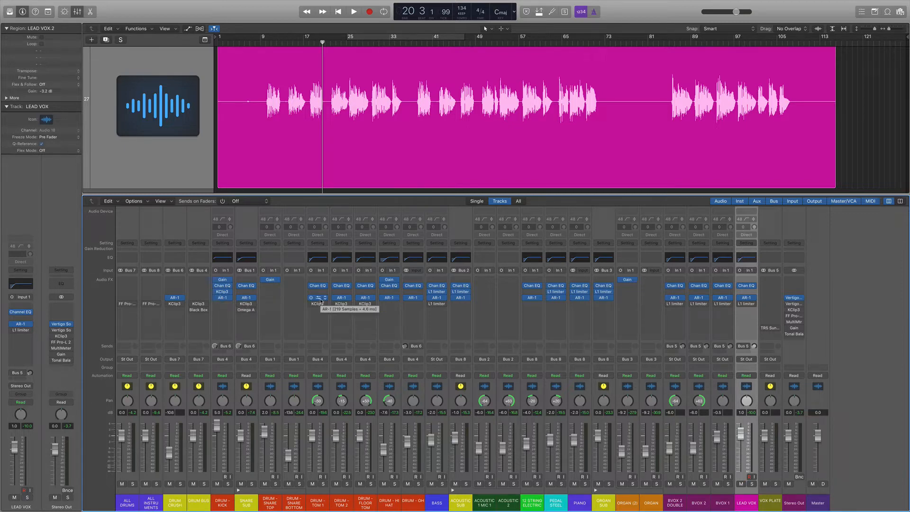
- Solo the SNARE SUB channel, enable its KClip3 clipper, and move the plug-in window clear of the channel strips
left_click_drag(174, 387, 799, 393)
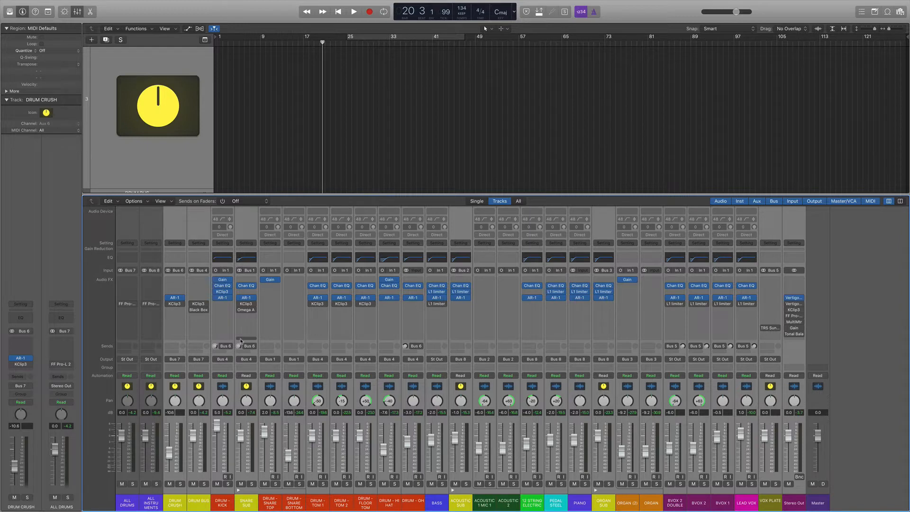
left_click(252, 390)
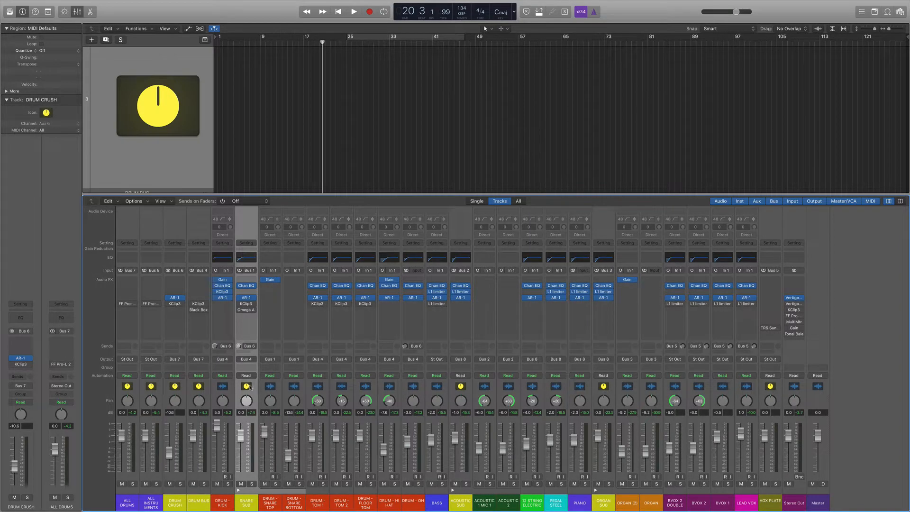
left_click(251, 484)
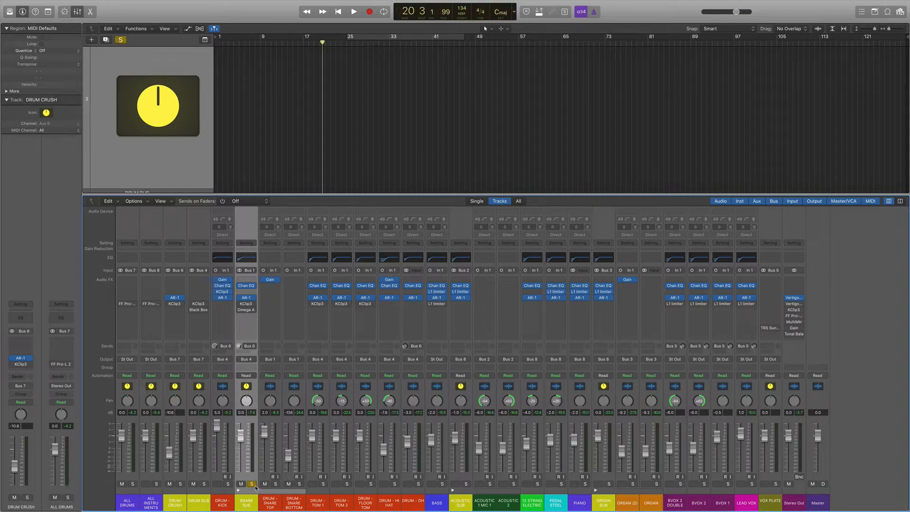
left_click(247, 304)
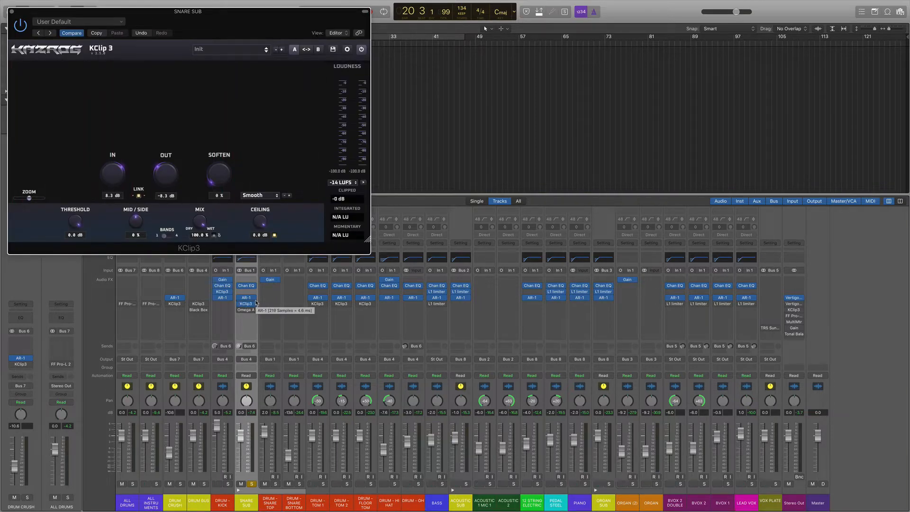
left_click_drag(267, 34, 651, 161)
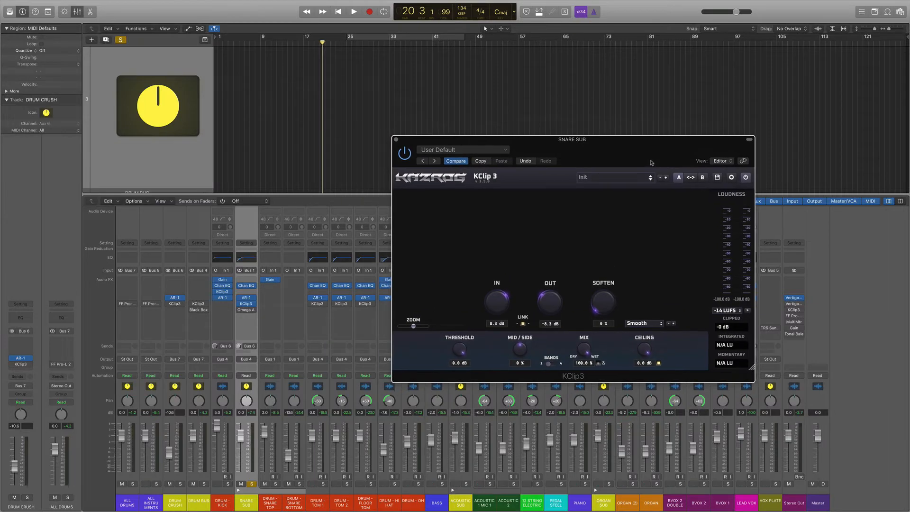
- Audition the soloed snare through KClip3, first from about bar 20 and again from bar 72
key("space")
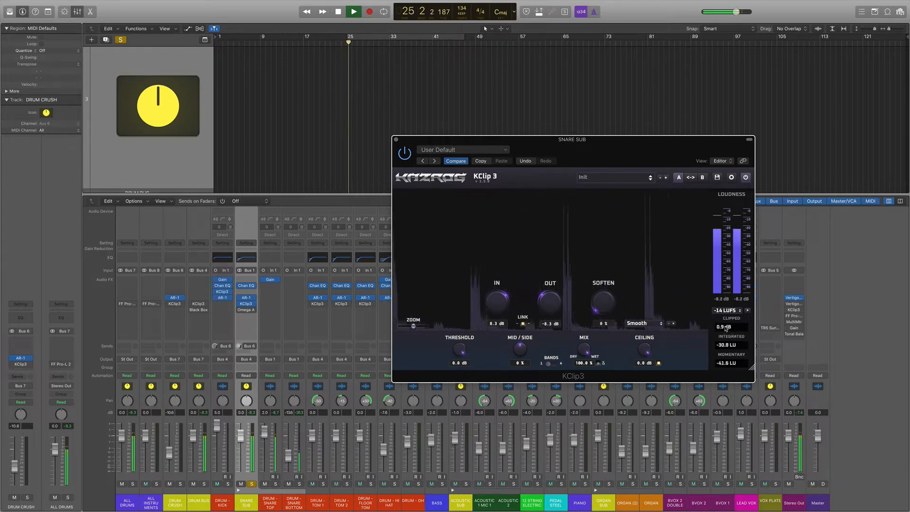
left_click(275, 385)
key("space")
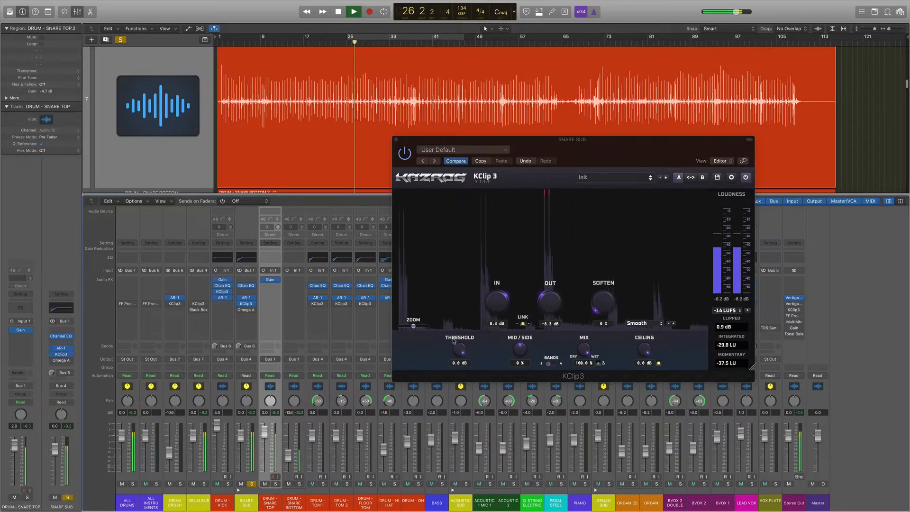
left_click(599, 43)
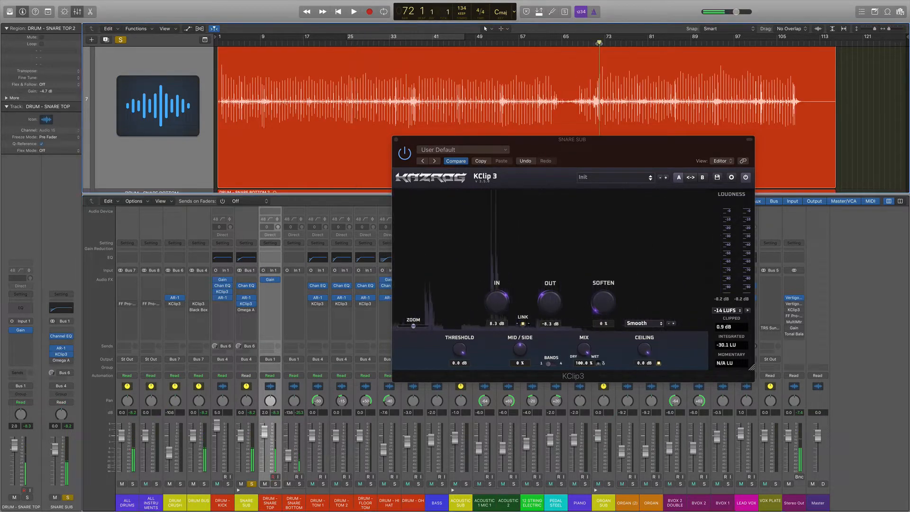
key("space")
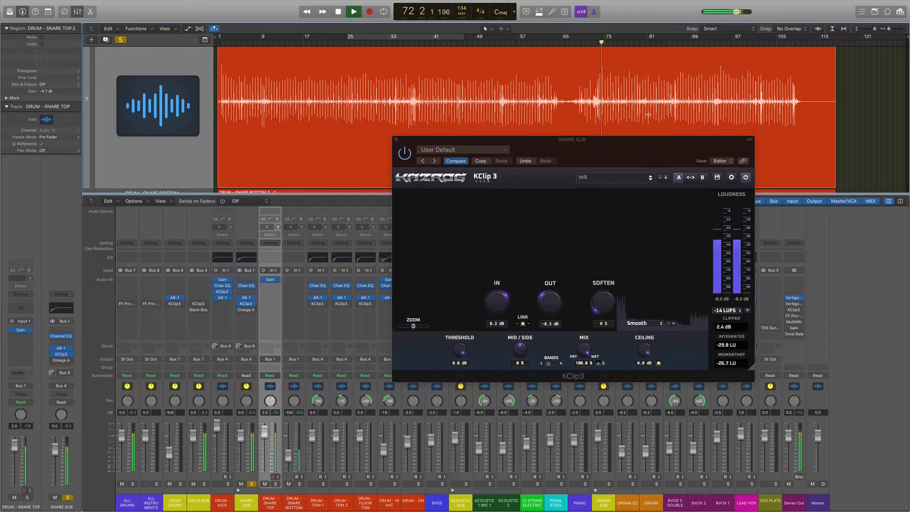
key("space")
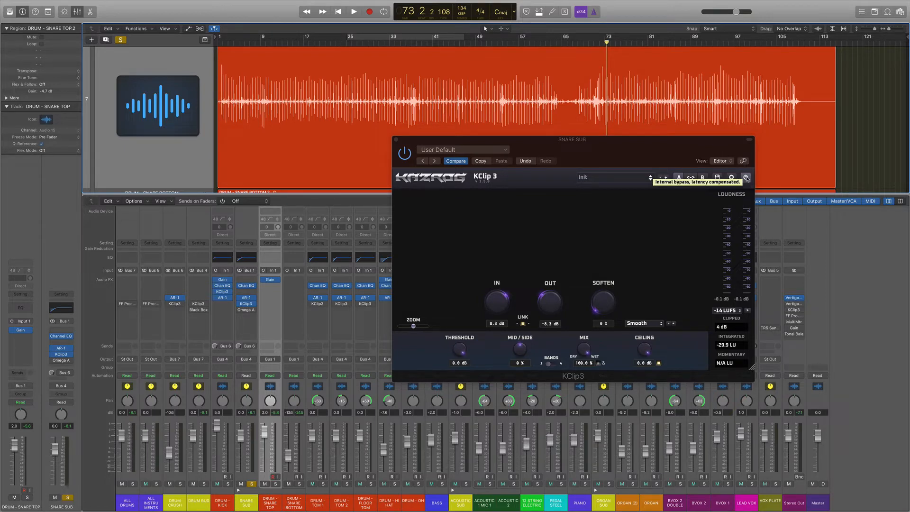
- Compare the snare with KClip3 active and internally bypassed during playback, leave the clipper active, and close its window
key("space")
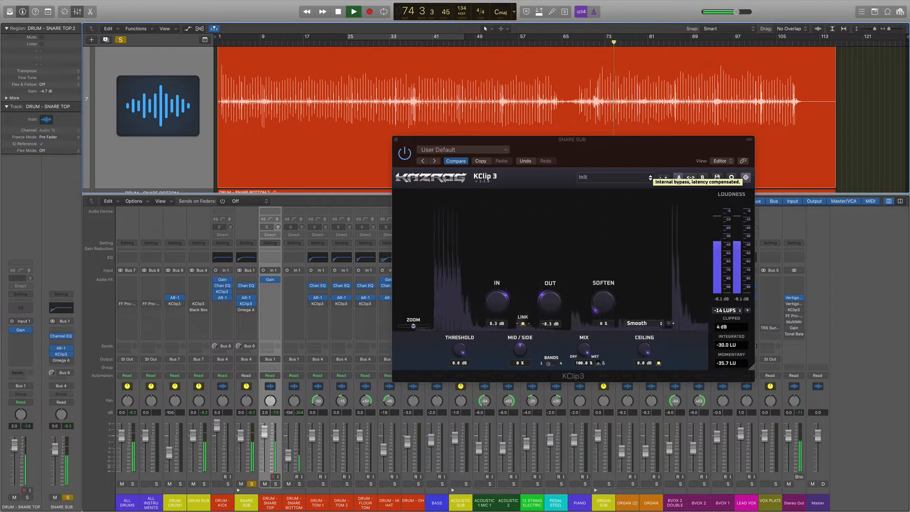
left_click(746, 177)
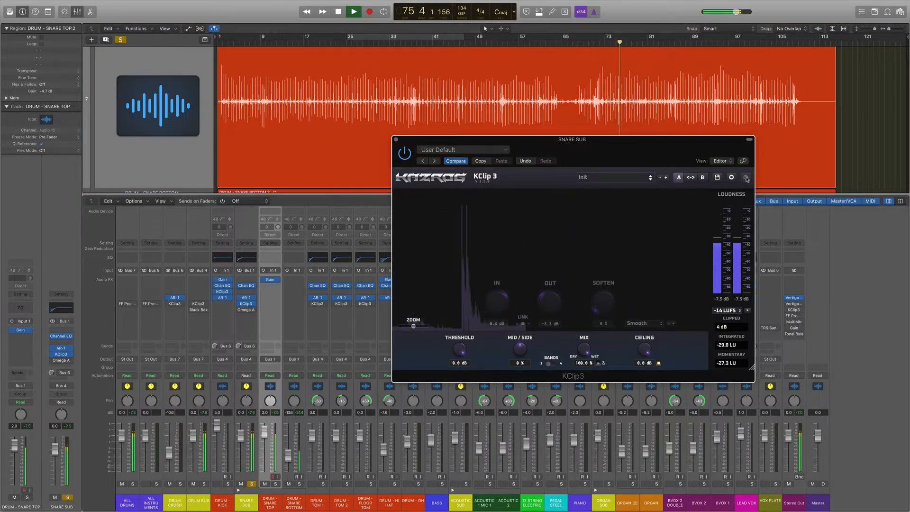
left_click(746, 178)
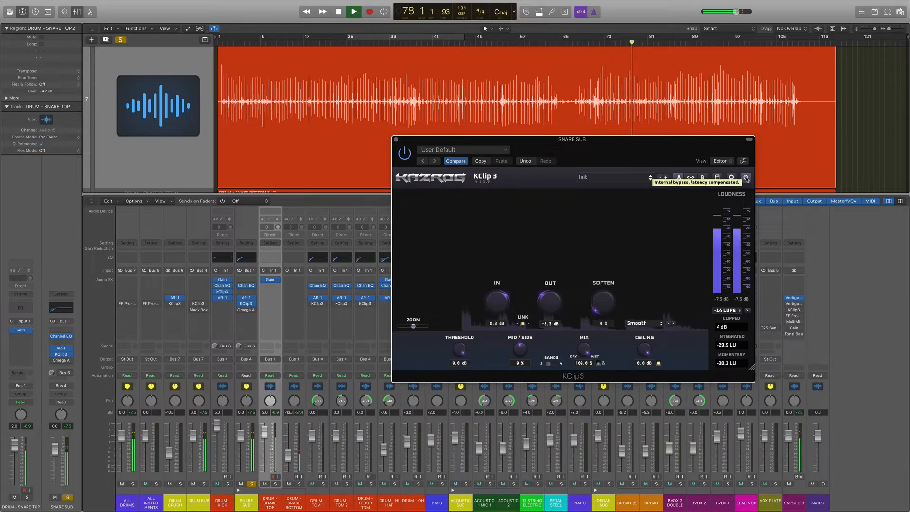
key("space")
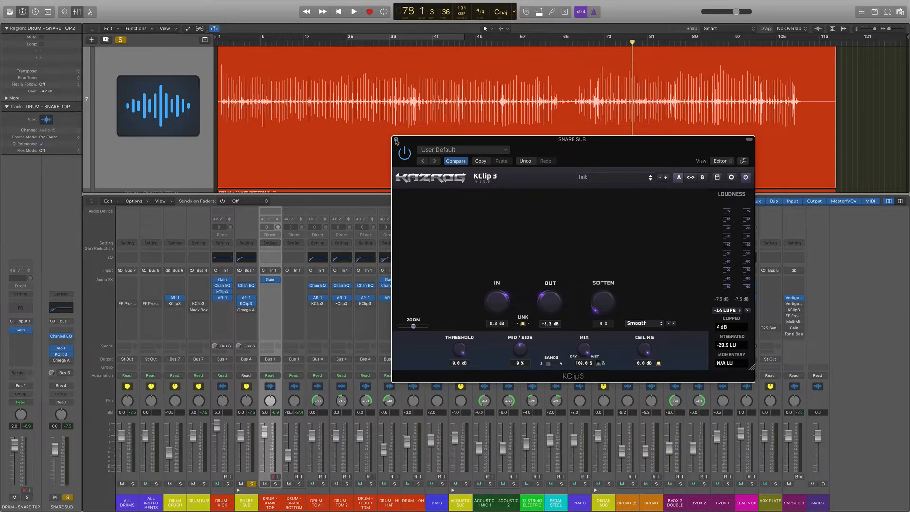
left_click(396, 140)
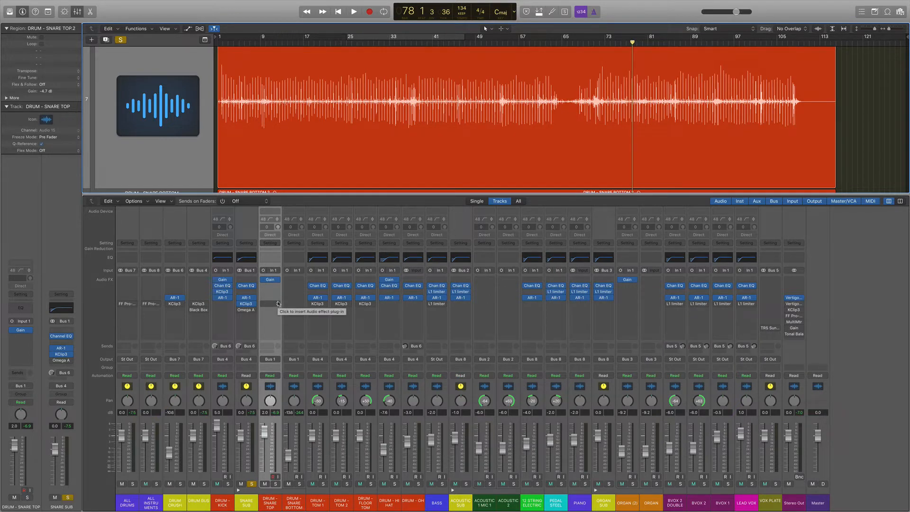
- Open Omega A on SNARE SUB and activate a cycle range from about bar 25 to bar 46
left_click(246, 310)
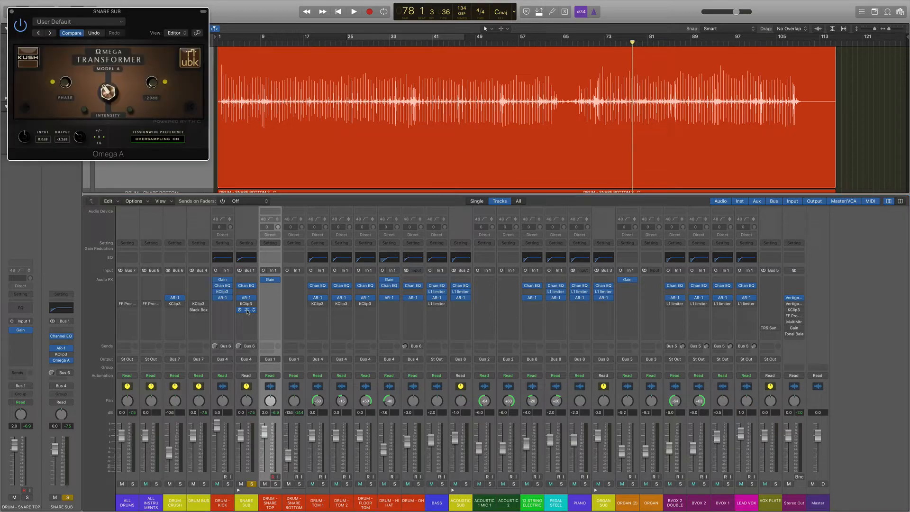
left_click_drag(365, 41, 464, 41)
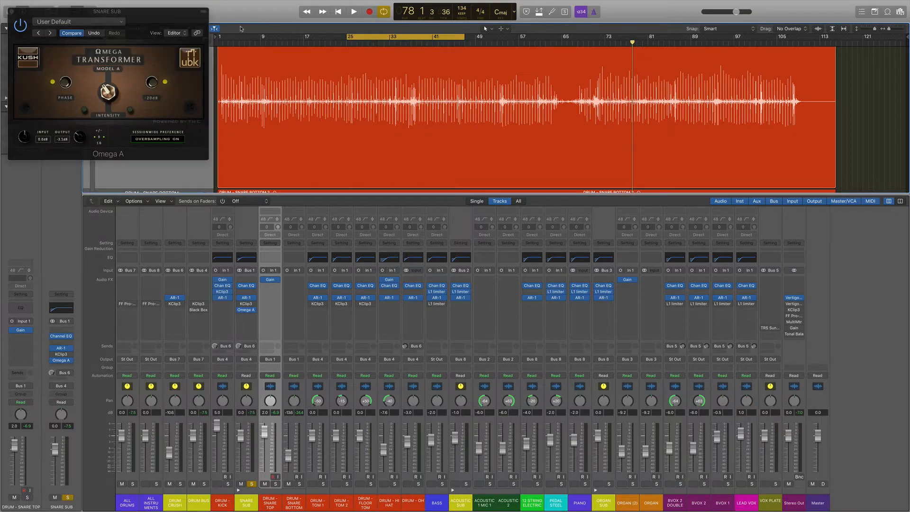
left_click_drag(149, 16, 641, 80)
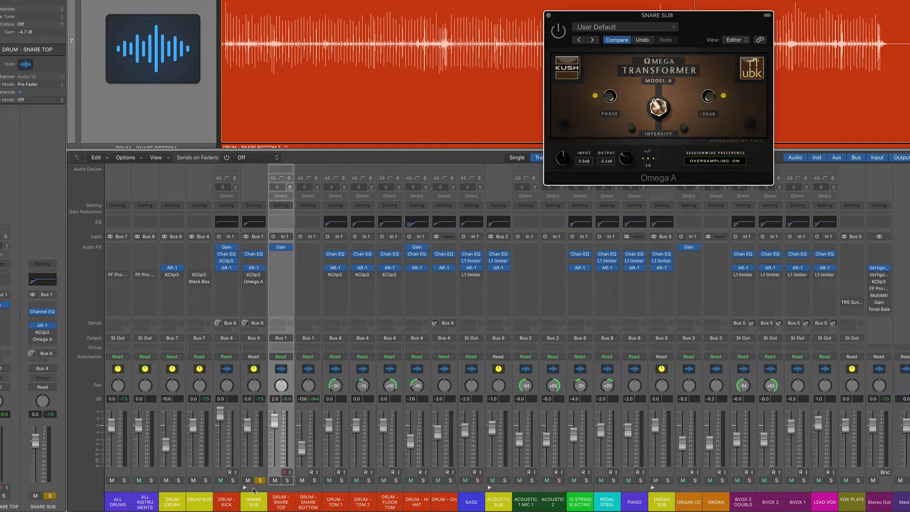
- Select SNARE SUB and switch Omega A back on during looped playback to compare the snare without and with it
left_click(255, 371)
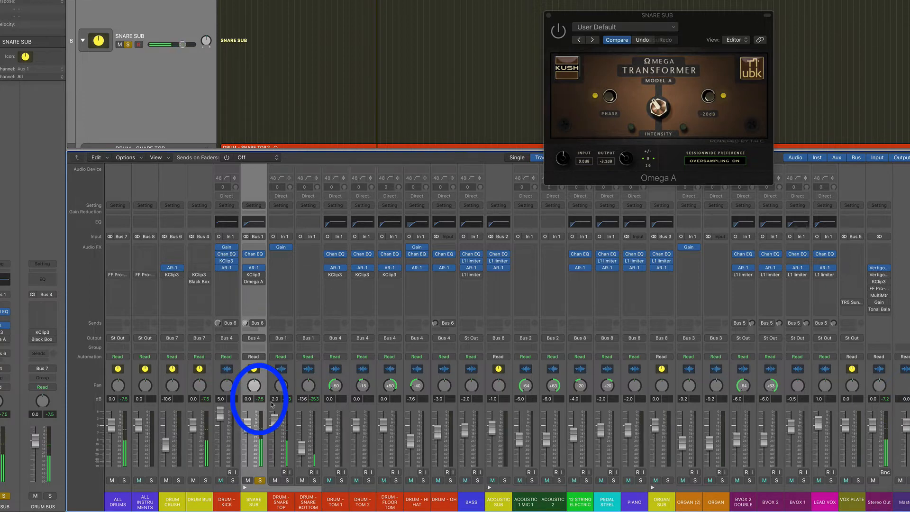
left_click(559, 32)
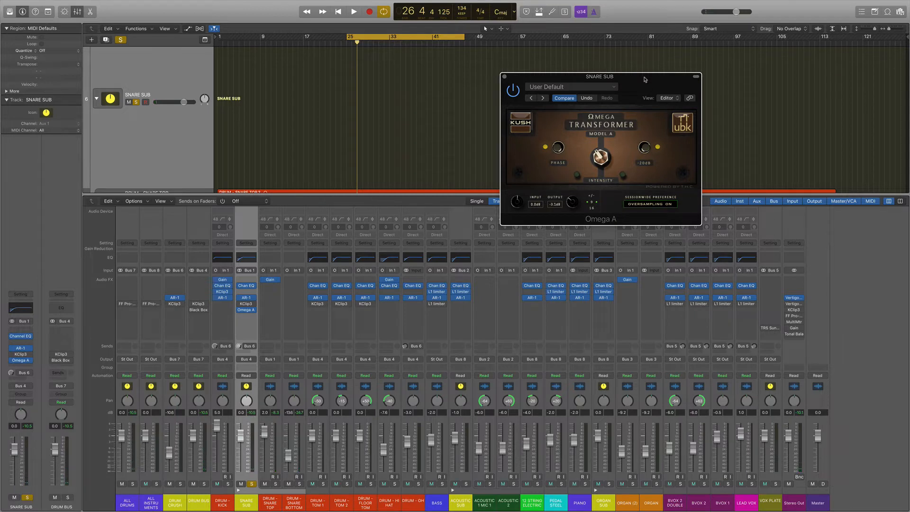
left_click_drag(645, 79, 628, 100)
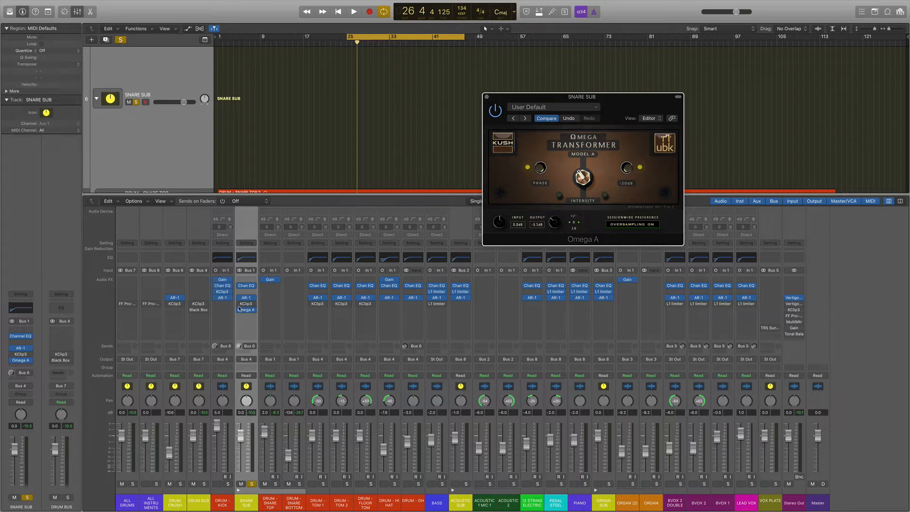
- Re-enable KClip3 on SNARE SUB alongside Omega A and audition the looped snare with both active
mouse_move(240, 304)
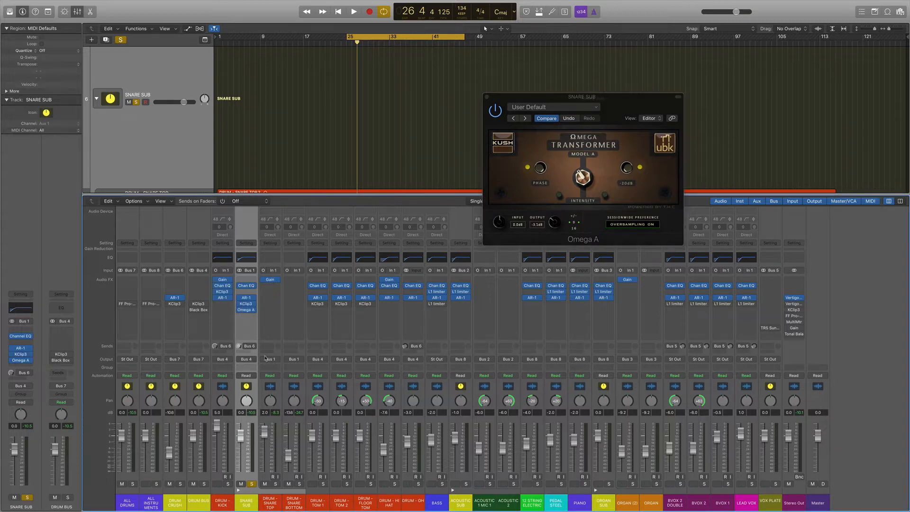
key("space")
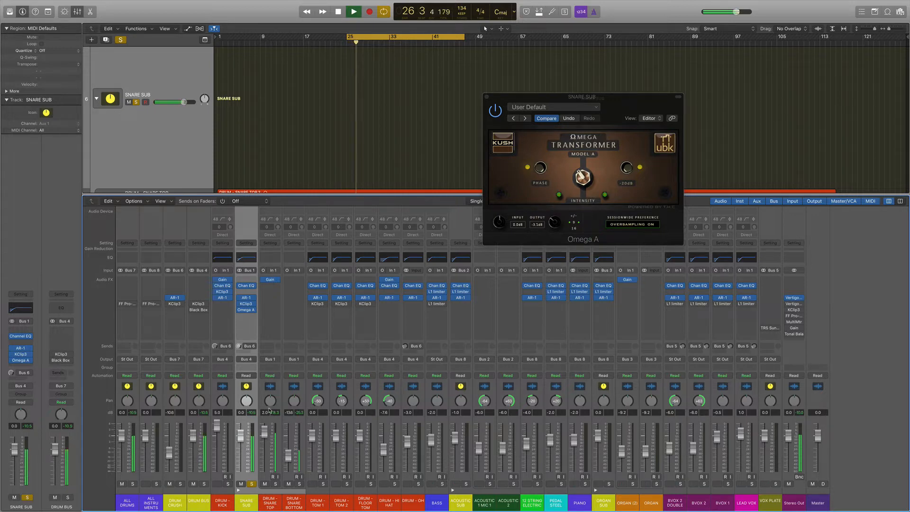
key("space")
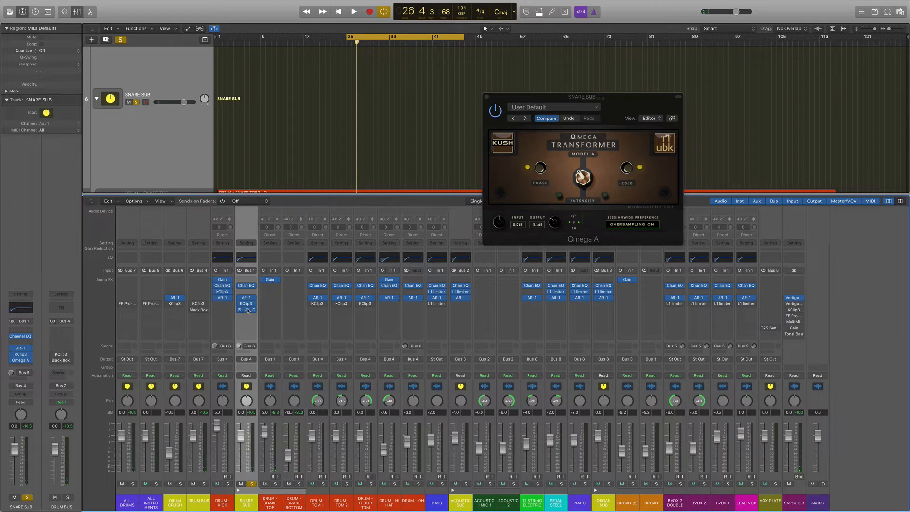
- Clear the solo on SNARE SUB, then solo and select DRUM - KICK
left_click(252, 484)
left_click(227, 484)
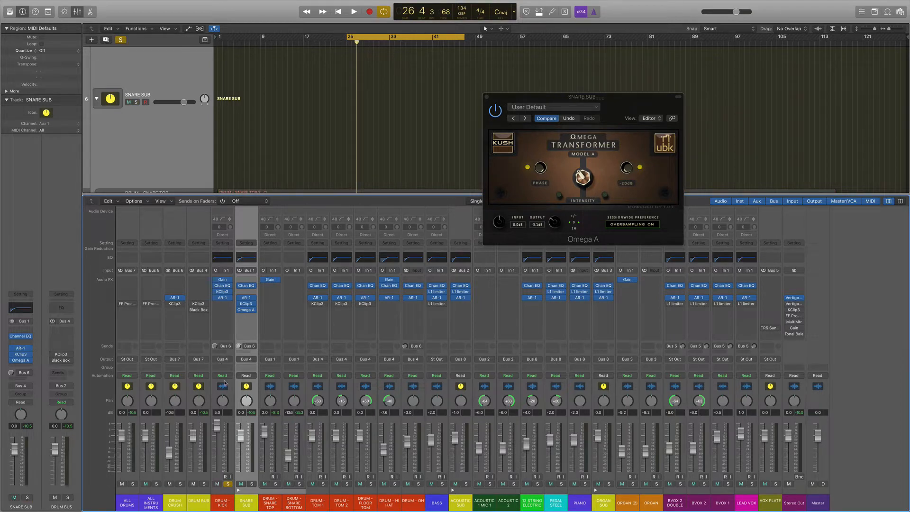
left_click(225, 383)
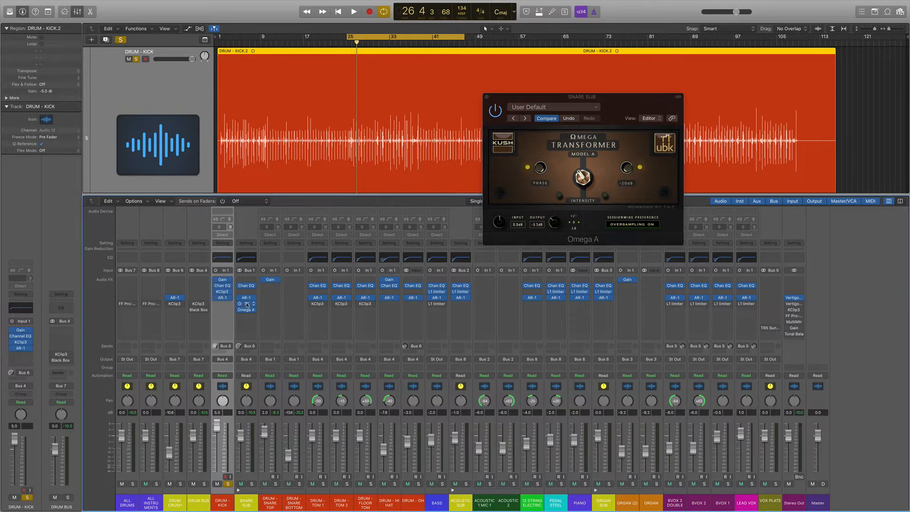
- Add a second KClip3 after the AR-1 on DRUM - KICK and open the channel's first KClip3 for comparison
left_click(247, 304)
mouse_move(236, 325)
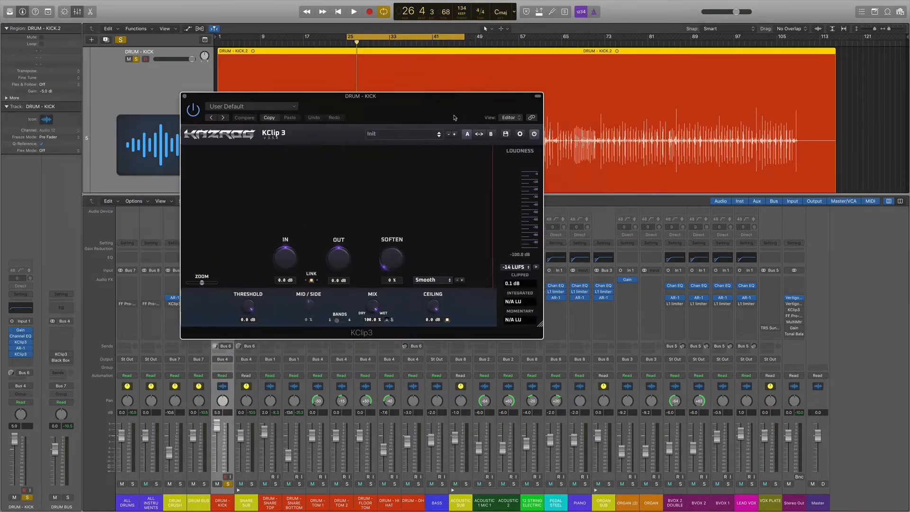
left_click_drag(436, 109, 564, 128)
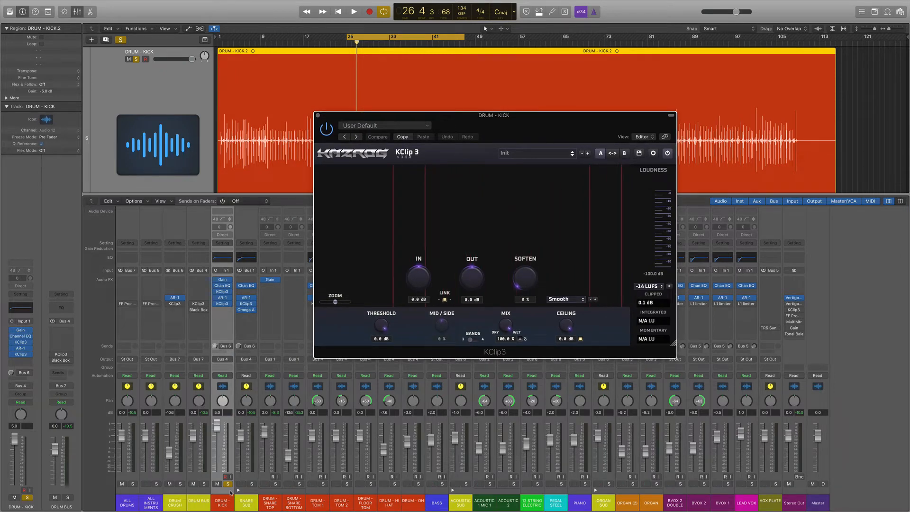
left_click(223, 292)
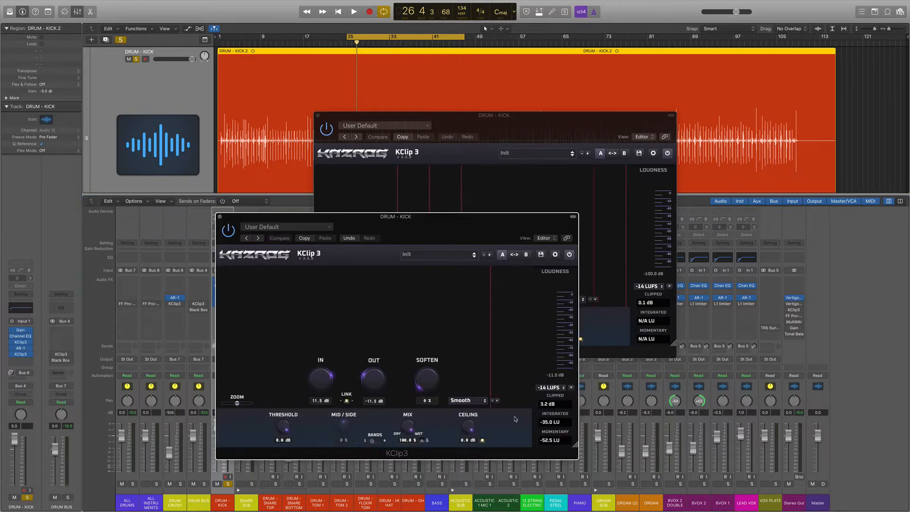
- Close DRUM - KICK's first KClip3 and raise the second one's linked input gain to 12.1 dB during looped playback
left_click(219, 217)
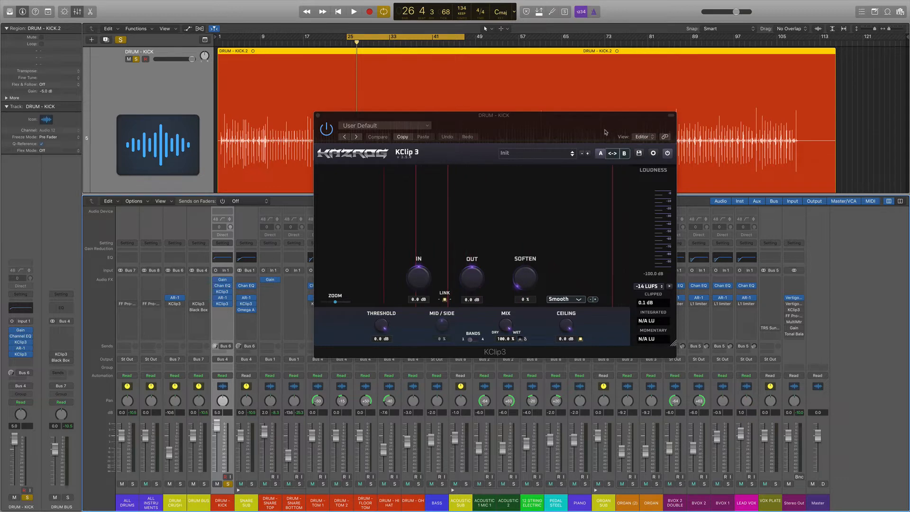
key("space")
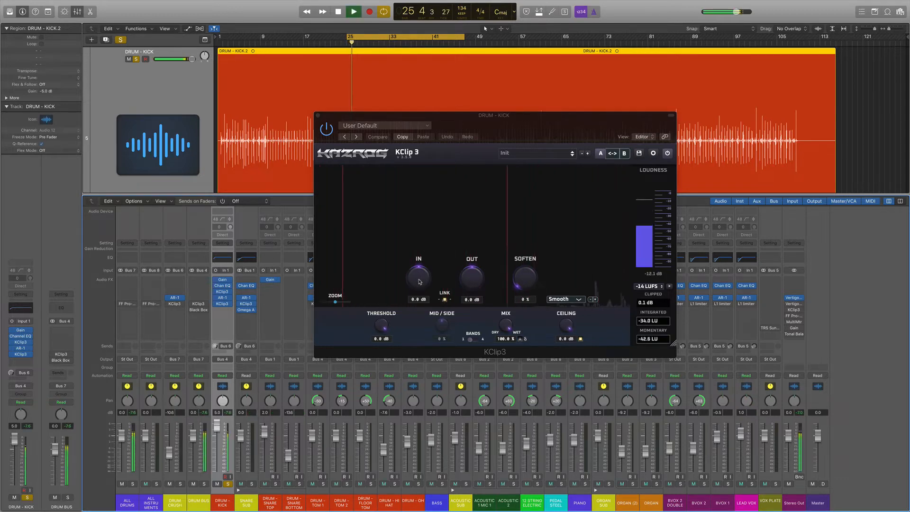
left_click_drag(420, 281, 419, 270)
left_click_drag(418, 276, 419, 273)
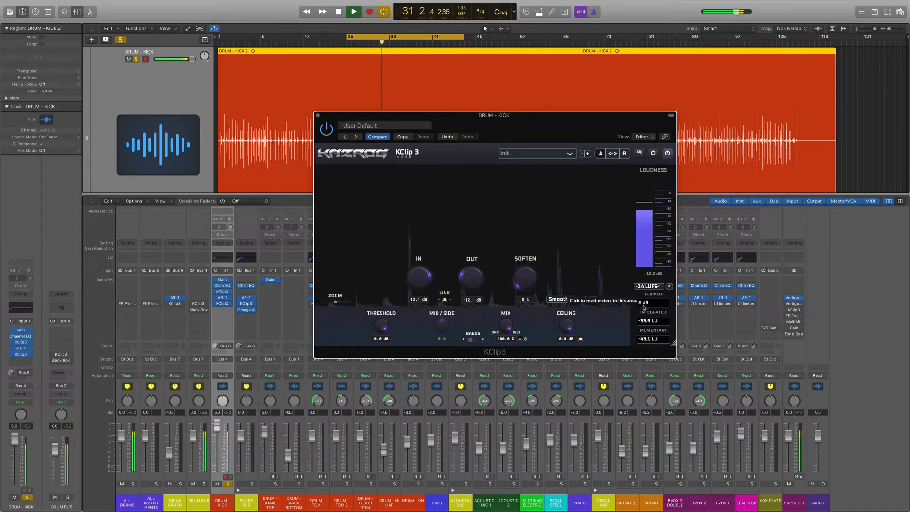
left_click_drag(546, 127, 530, 190)
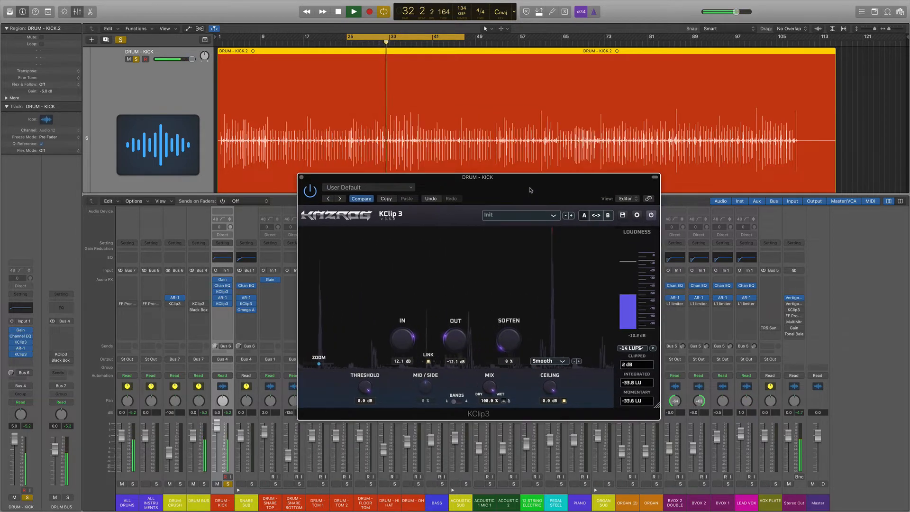
- Compare the kick with the second KClip3 bypassed and active, reset its clipping meter, then stop playback and close the plug-in
left_click(652, 215)
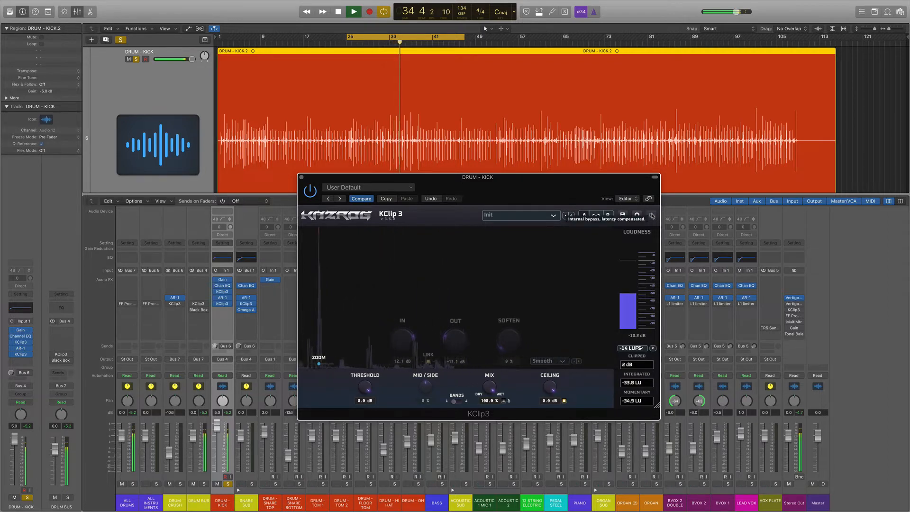
left_click(652, 216)
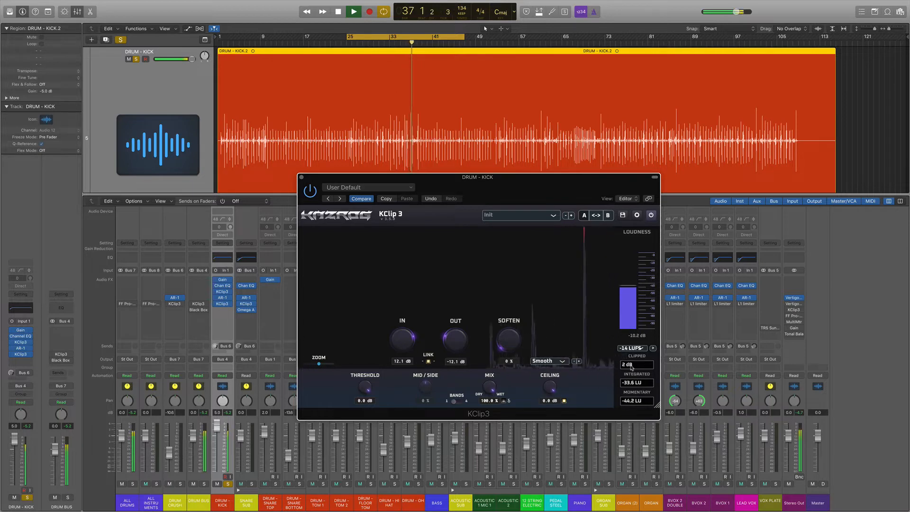
left_click(632, 368)
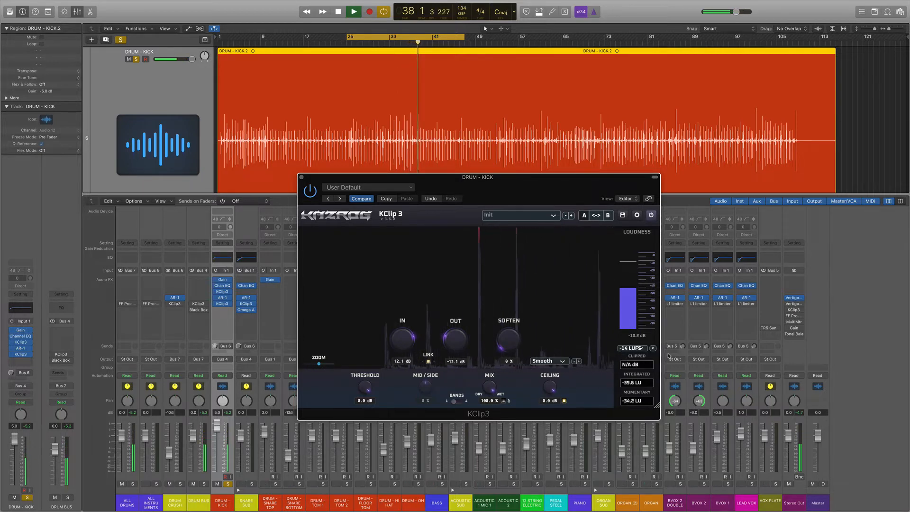
key("space")
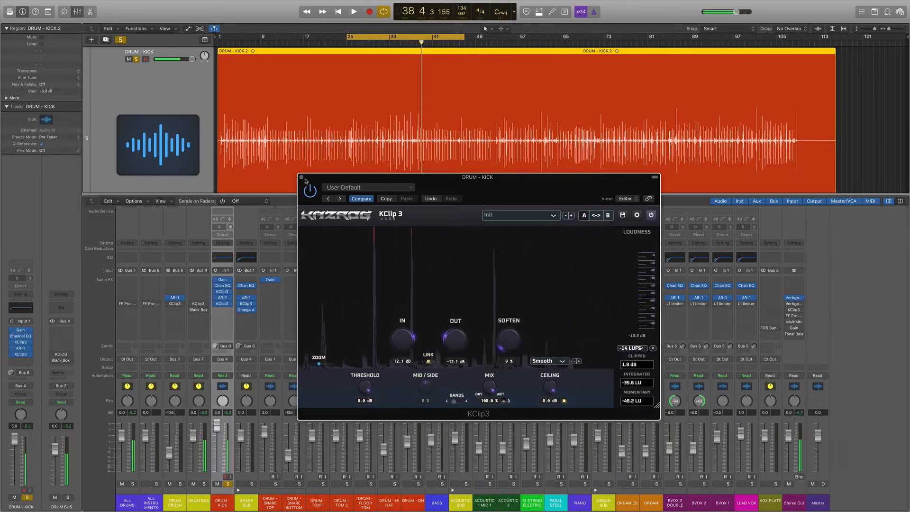
left_click(301, 177)
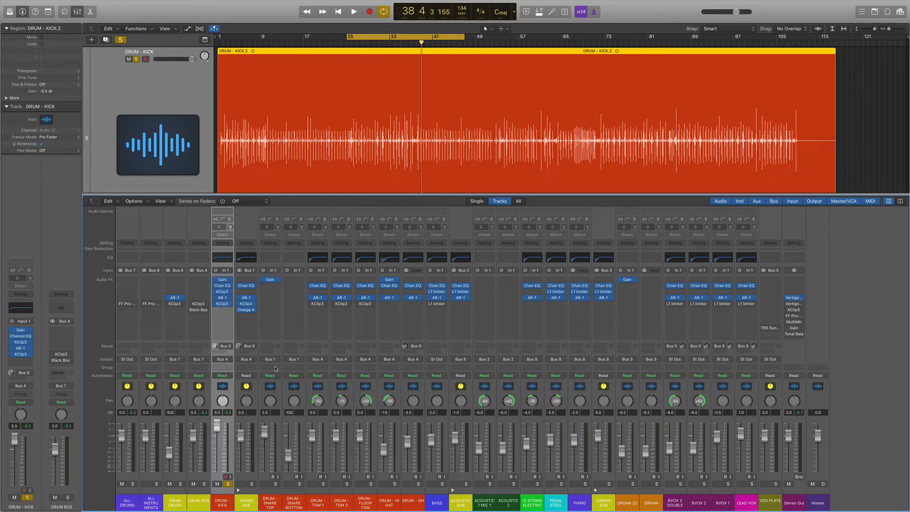
- Enable KClip3 on DRUM - TOM 1, DRUM - TOM 2 and DRUM - FLOOR TOM together, then select and solo DRUM - TOM 1
left_click_drag(320, 383, 367, 384)
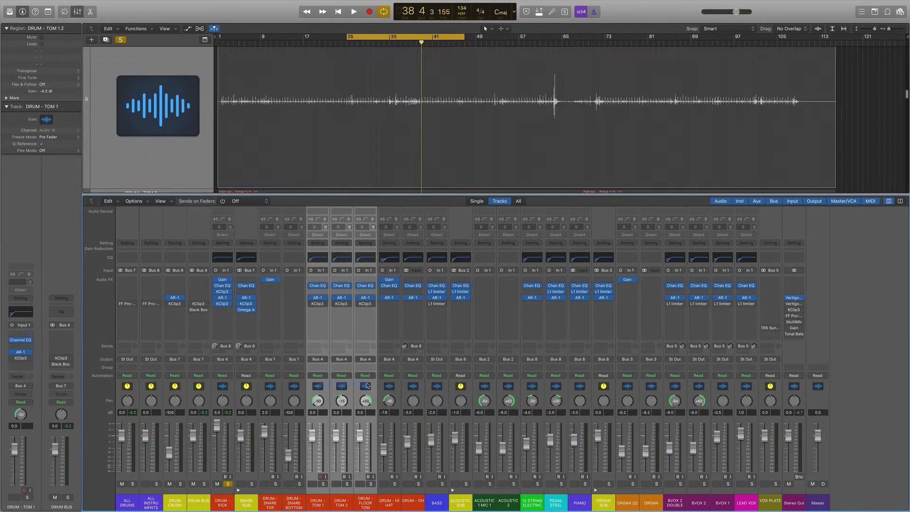
left_click(360, 304)
left_click(317, 391)
left_click(324, 484)
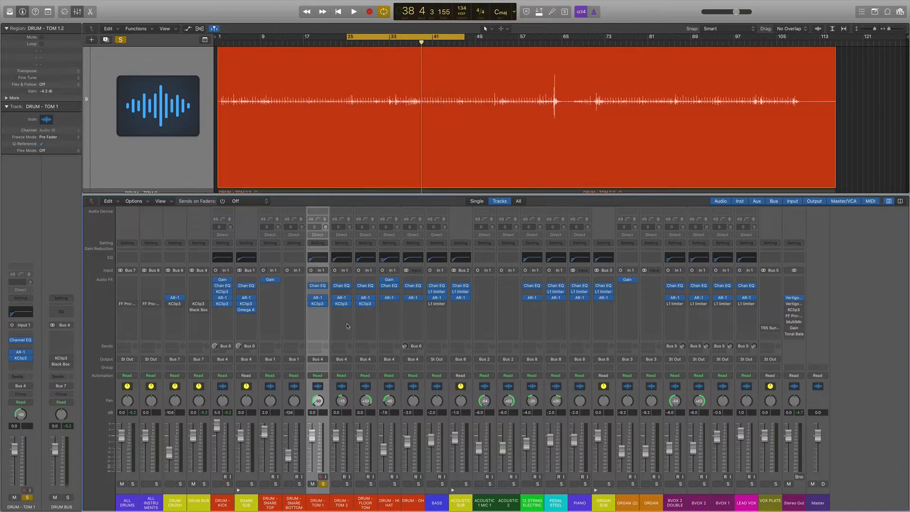
- Replace the cycle range with a short loop around the loud DRUM - TOM 1 hit between bars 63 and 64
left_click(548, 43)
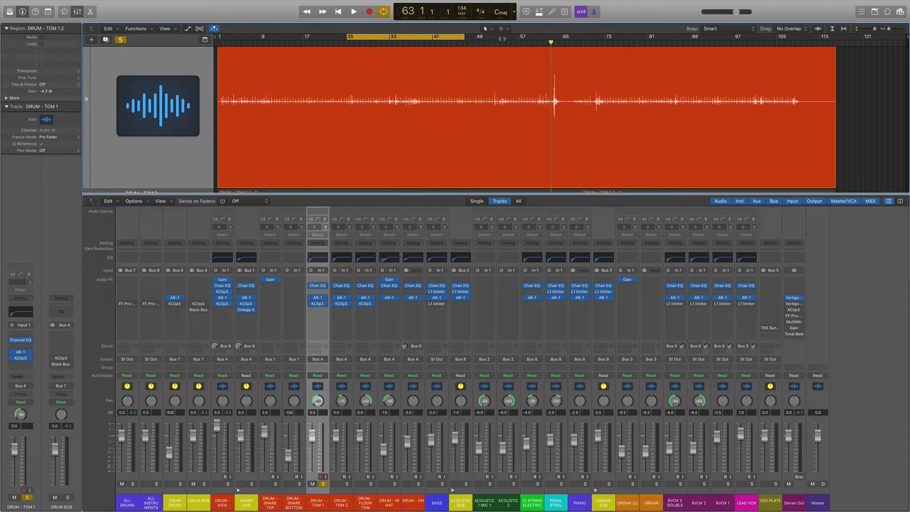
left_click(435, 37)
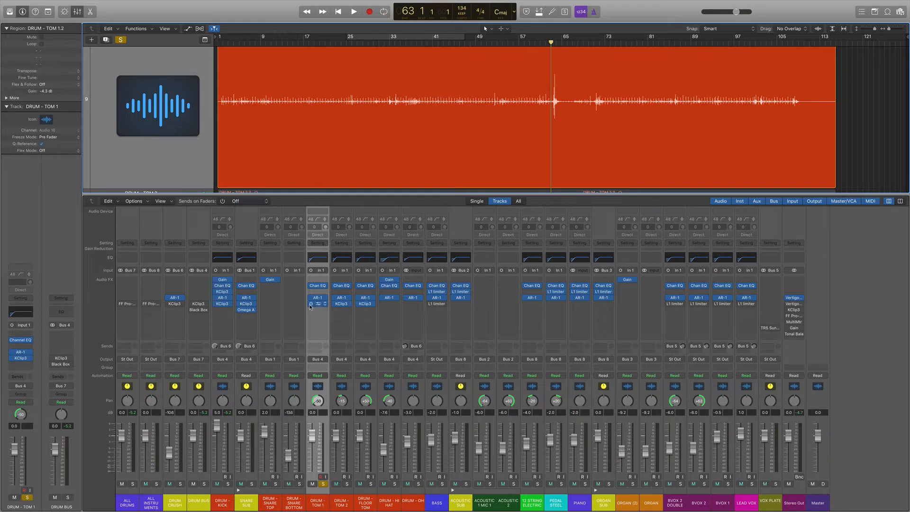
key("super+Right")
key("super+Right")
key("super+Right")
key("super+Right")
key("super+Right")
key("super+Right")
key("super+Right")
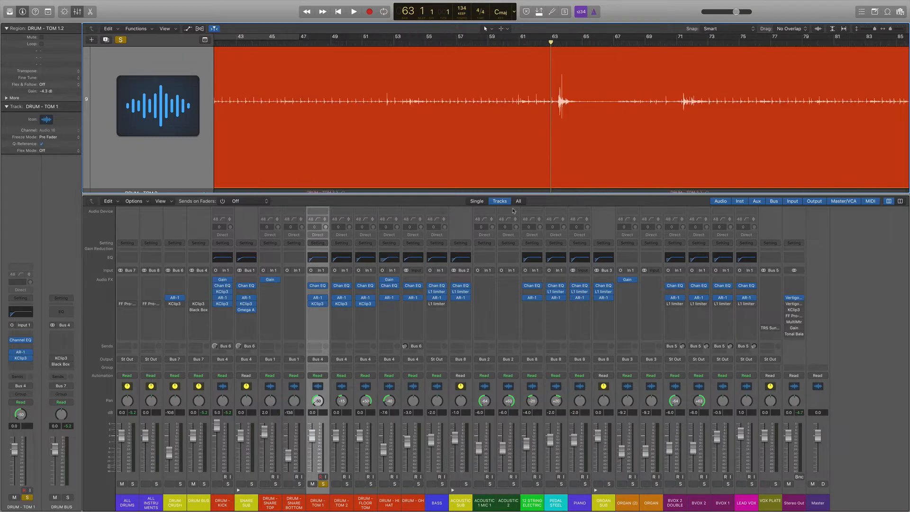
left_click_drag(575, 39, 624, 38)
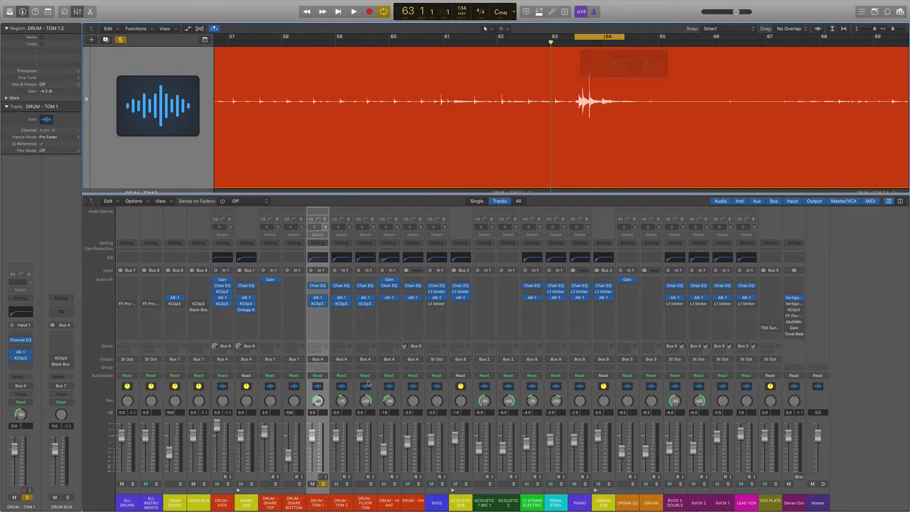
- Audition the looped DRUM - TOM 1 hit with KClip3 switched off, then switch KClip3 back on
key("space")
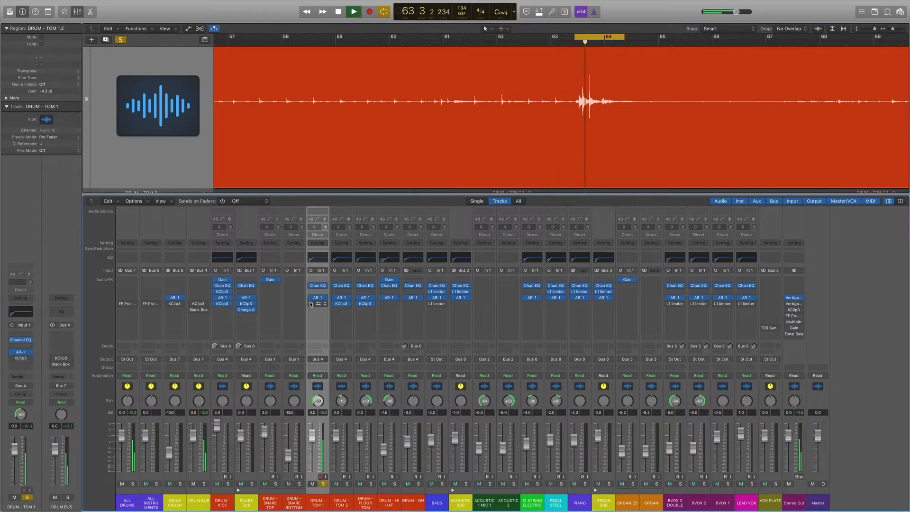
key("space")
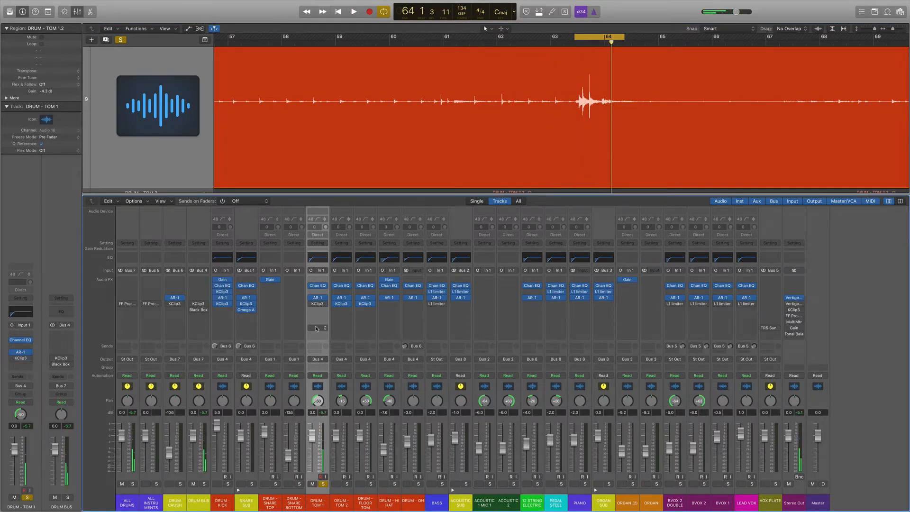
left_click(312, 304)
- Open DRUM - TOM 1's KClip3 to check its clipping during playback, then close it and clear the track's solo
left_click(319, 304)
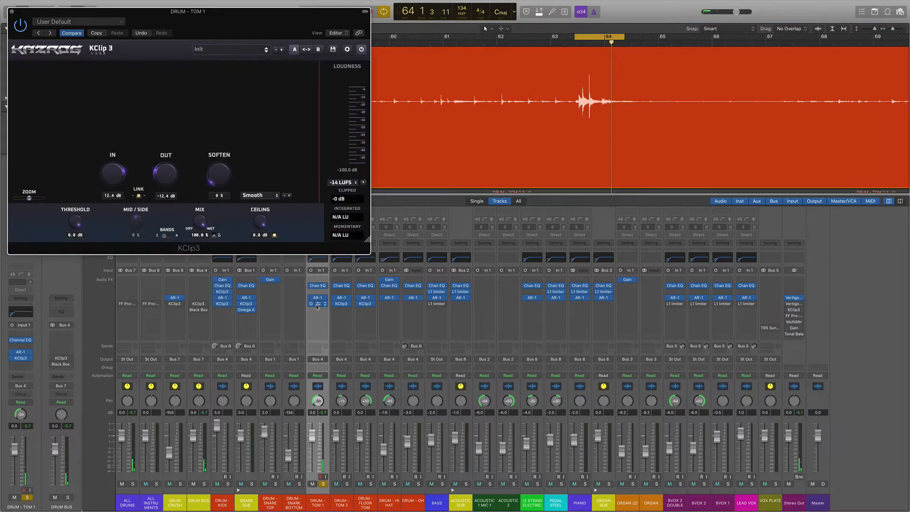
key("space")
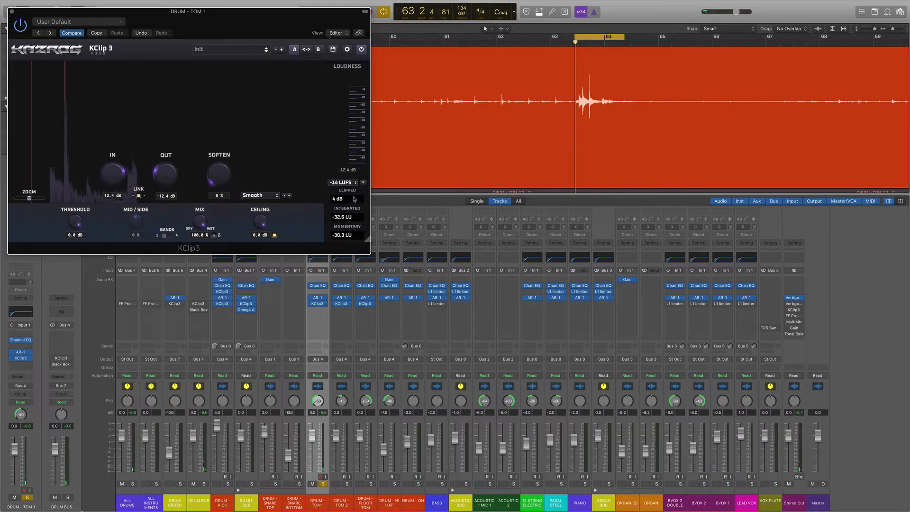
key("super+w")
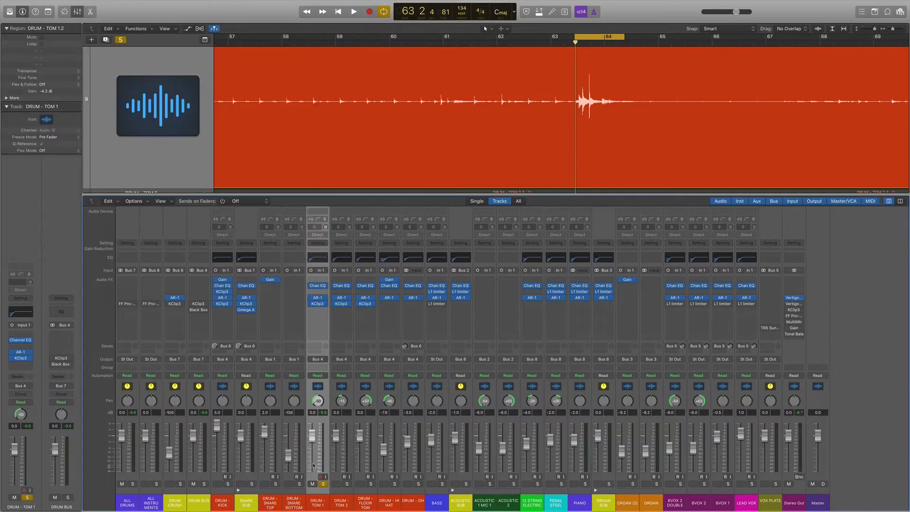
left_click(323, 484)
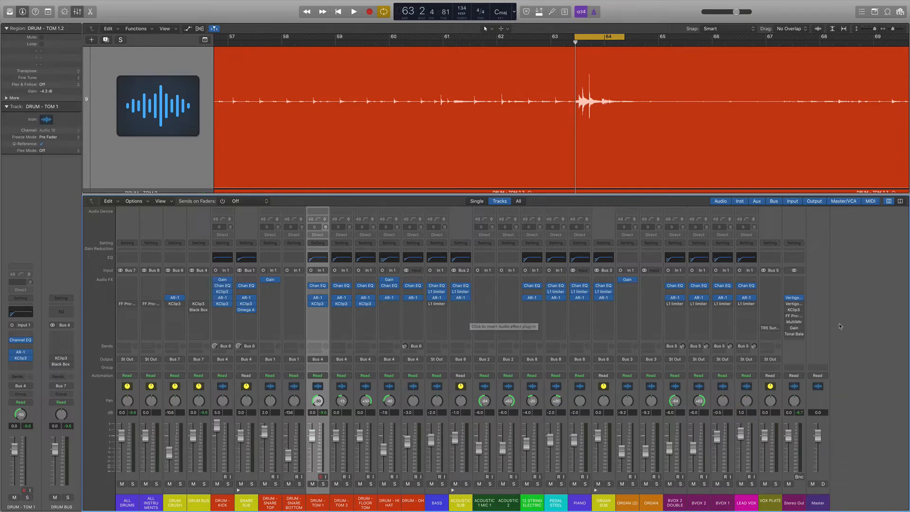
left_click(795, 317)
left_click(795, 316)
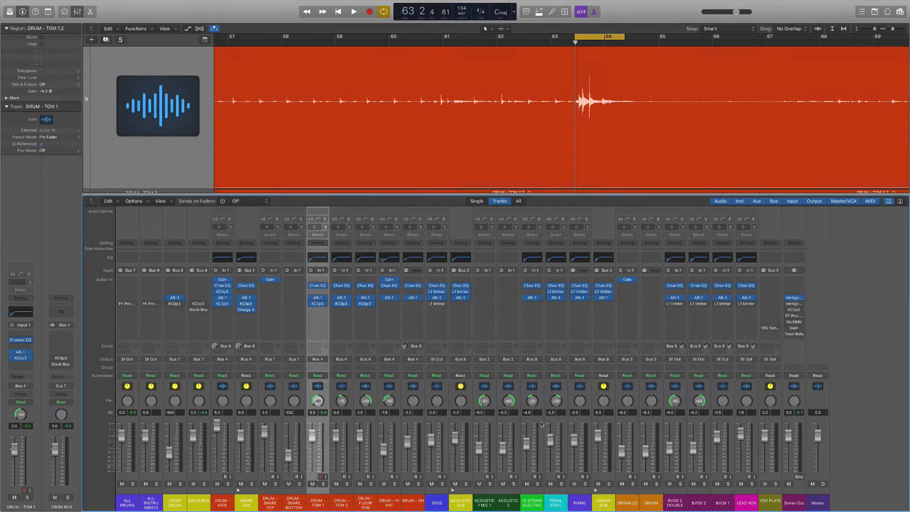
- Solo BASS, enable its second L1 limiter, and arrange both L1 limiters and the AR-1 side by side
left_click(442, 484)
left_click(438, 294)
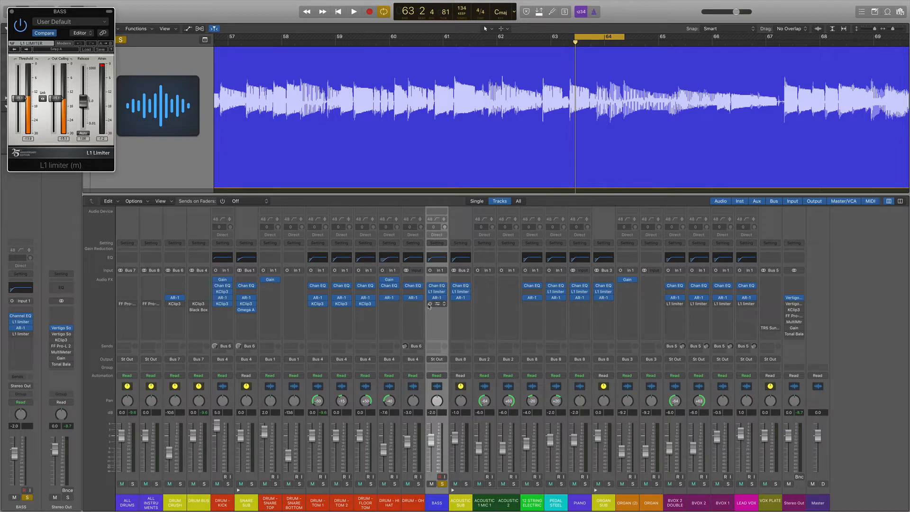
left_click(437, 304)
left_click_drag(106, 25, 202, 300)
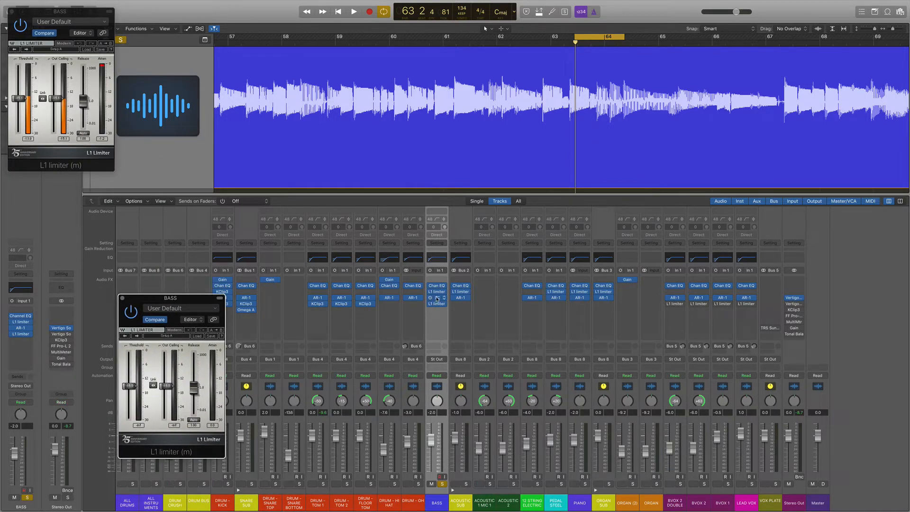
left_click(437, 299)
left_click_drag(204, 303, 675, 48)
left_click_drag(266, 28, 444, 55)
- Switch cycle mode off and play the soloed BASS to watch both limiters and the AR-1 working in series
left_click(261, 41)
key("space")
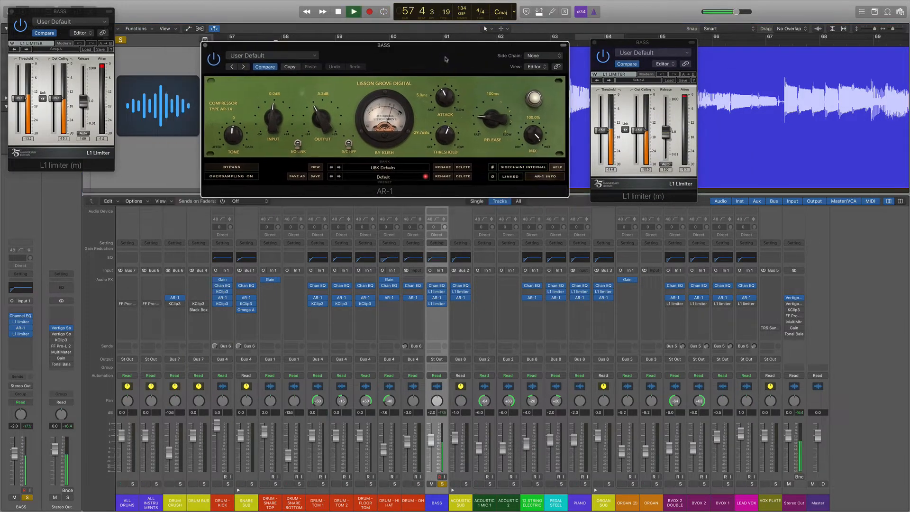
left_click_drag(37, 24, 82, 41)
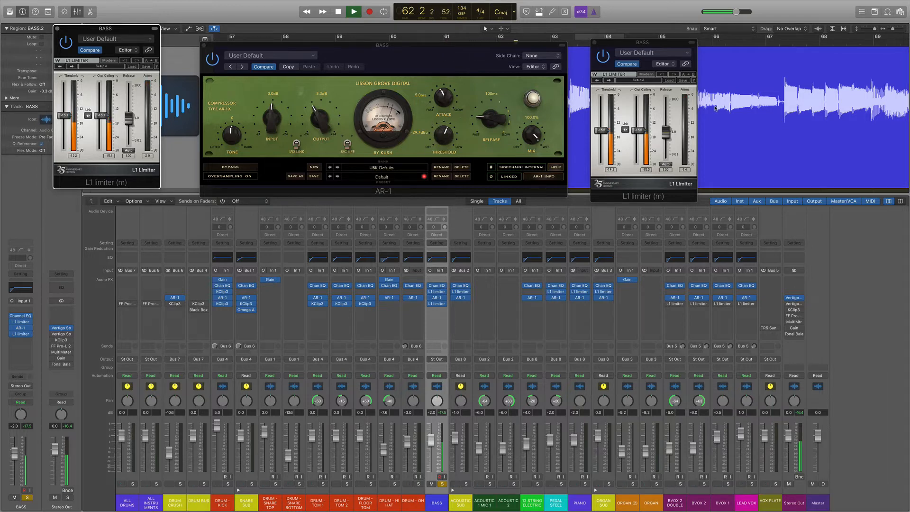
key("space")
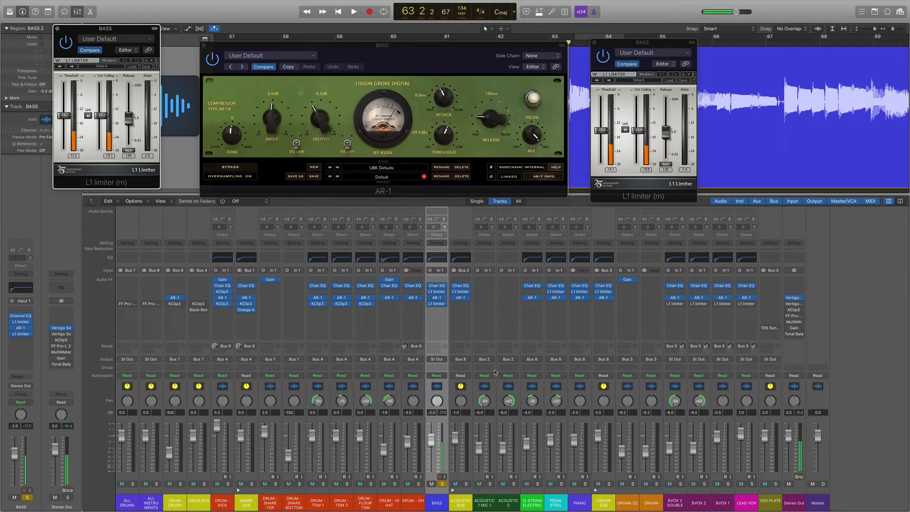
- Clear the solo on BASS and close both L1 limiters and the AR-1
left_click(442, 484)
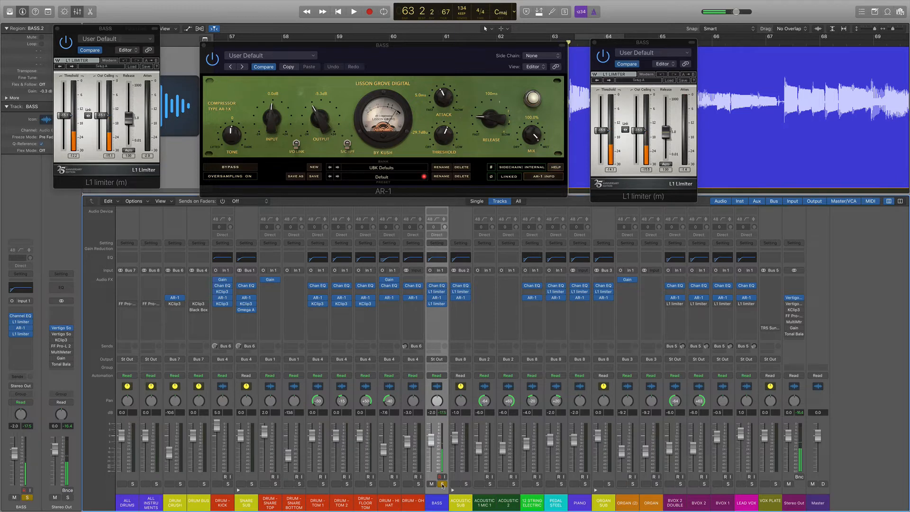
left_click(55, 29)
left_click(204, 45)
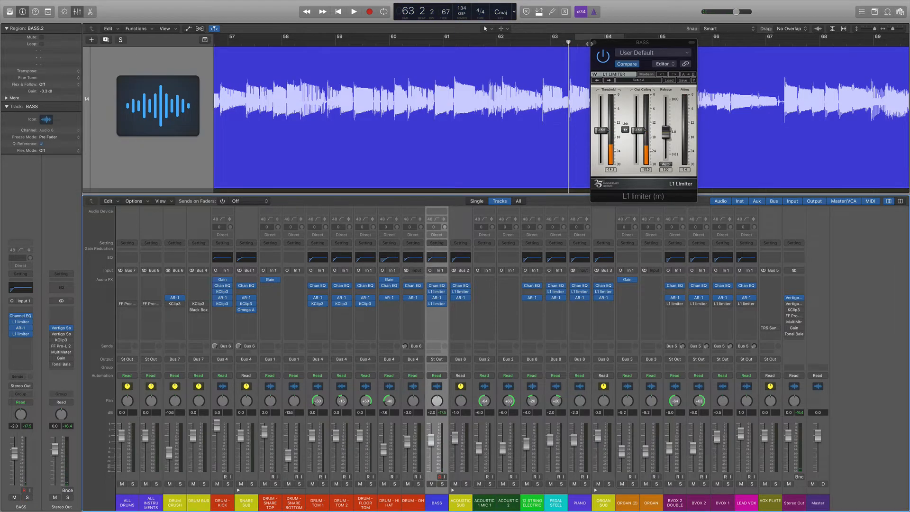
left_click(596, 43)
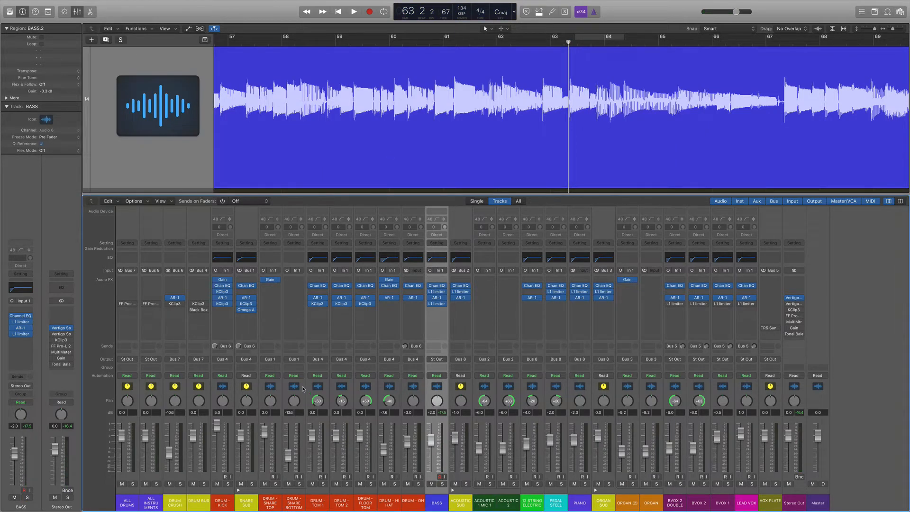
- Select DRUM - OH, followed by DRUM - HI HAT, to review their plug-in chains
left_click(413, 389)
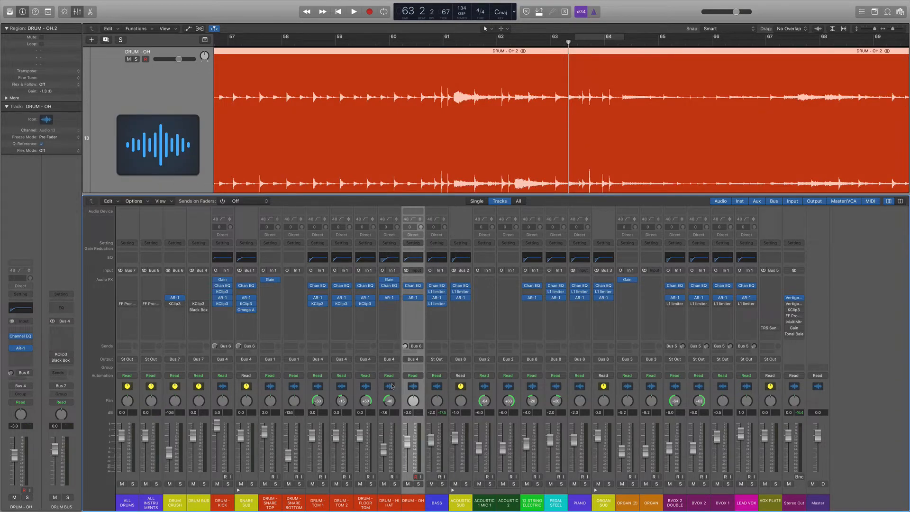
left_click(396, 387)
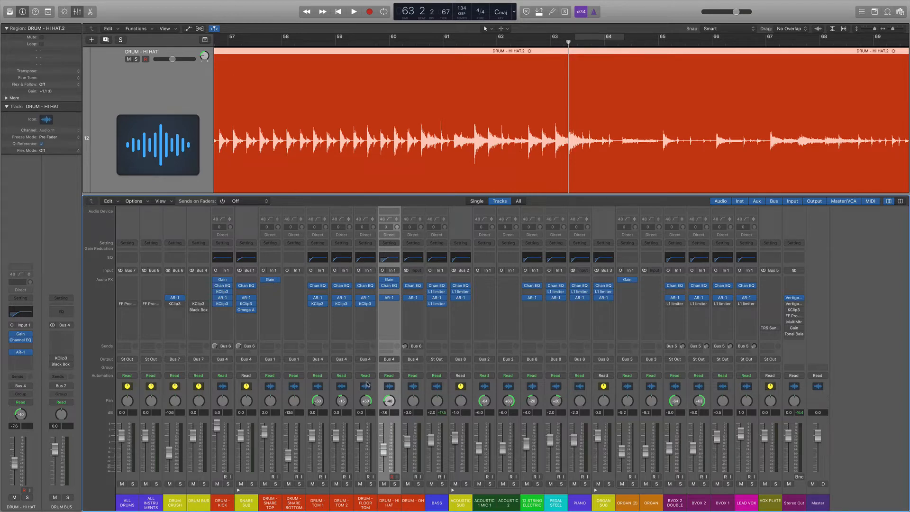
- Enable and open KClip3 on DRUM BUS, then solo the bus and play it back to check the clipping meter
left_click(201, 396)
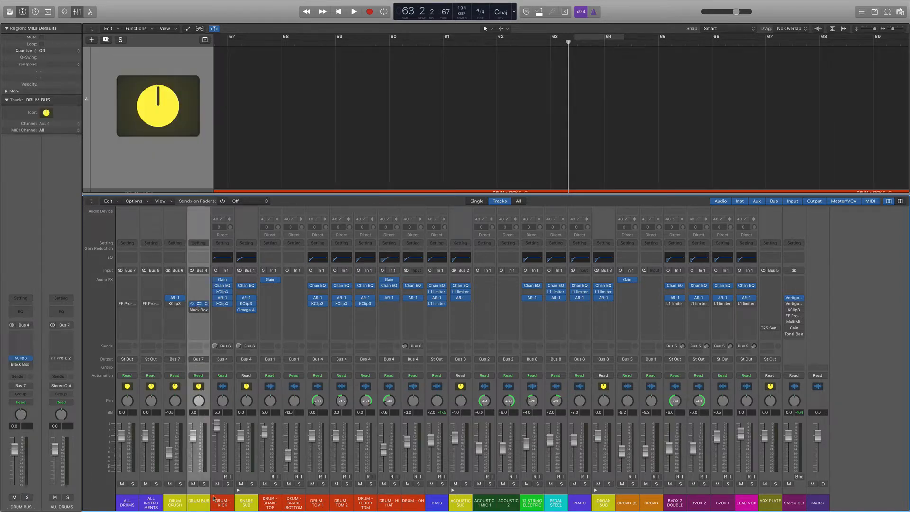
left_click(199, 304)
left_click(205, 484)
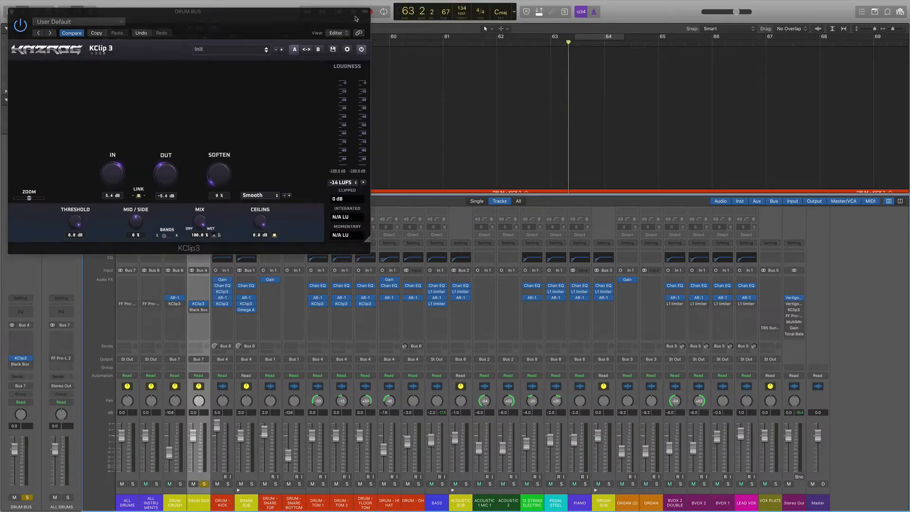
key("space")
left_click_drag(356, 19, 457, 24)
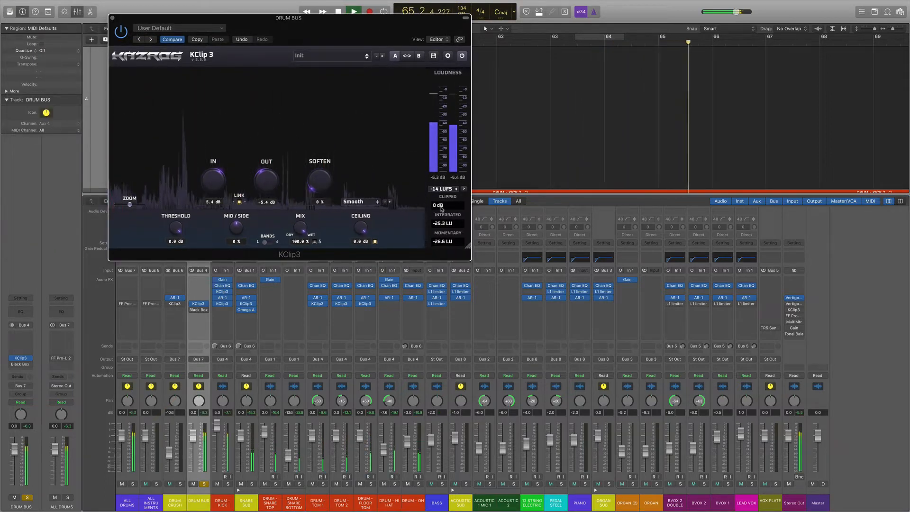
- Zoom out the timeline and play the soloed DRUM BUS, including from bar 101, to check KClip3's clipping meter
key("super+Left")
key("super+Left")
key("super+Left")
key("super+Left")
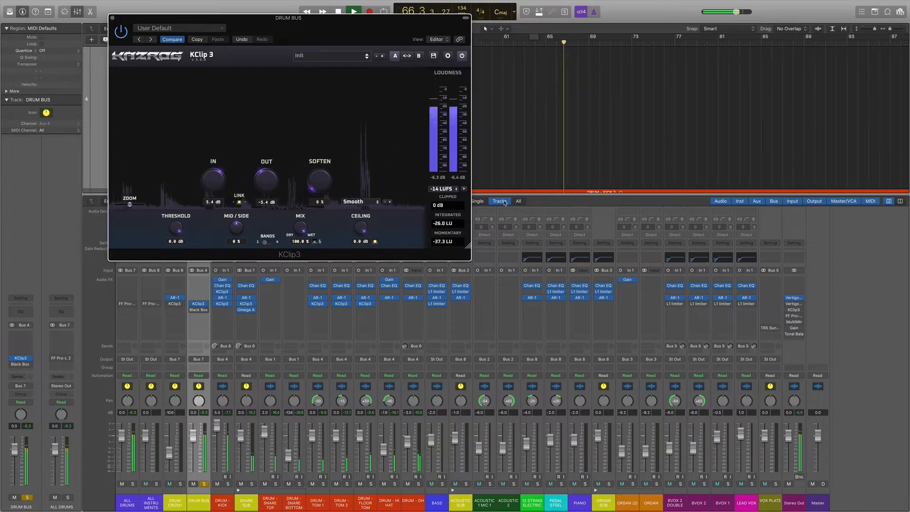
key("x")
key("super+Left")
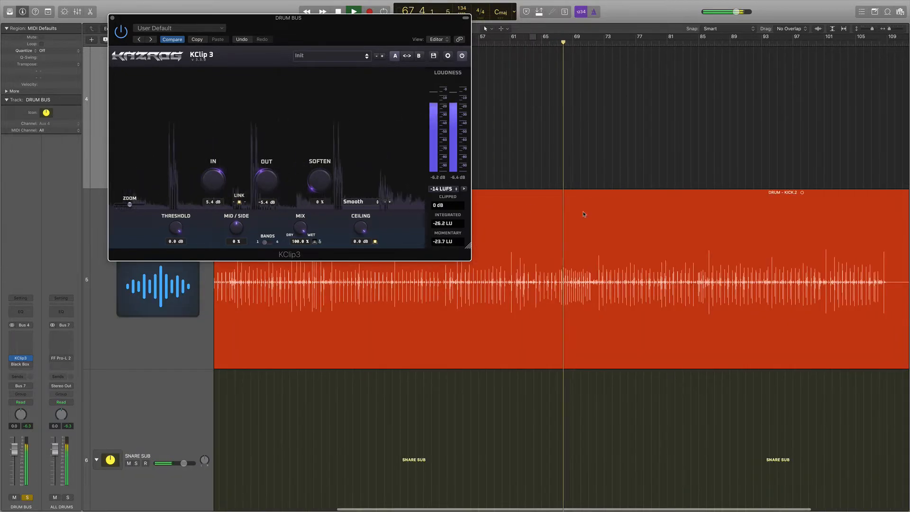
key("super+Left")
key("space")
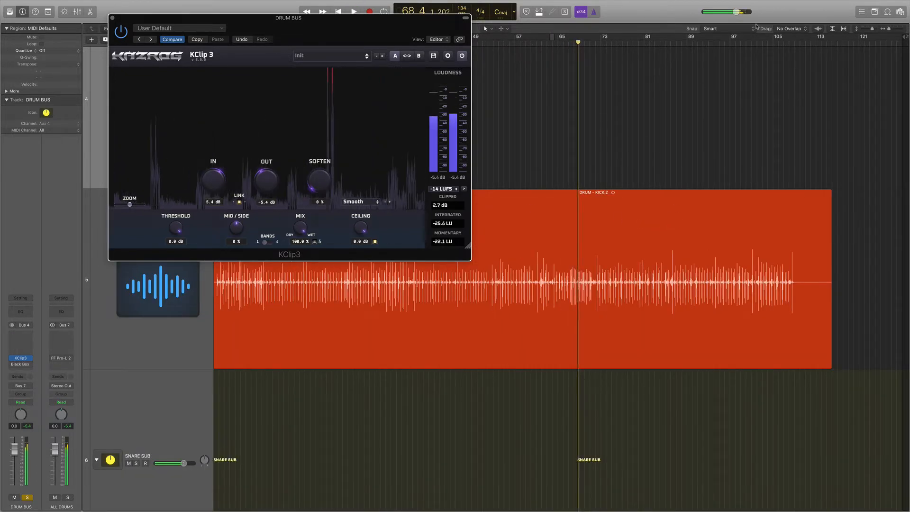
left_click(750, 42)
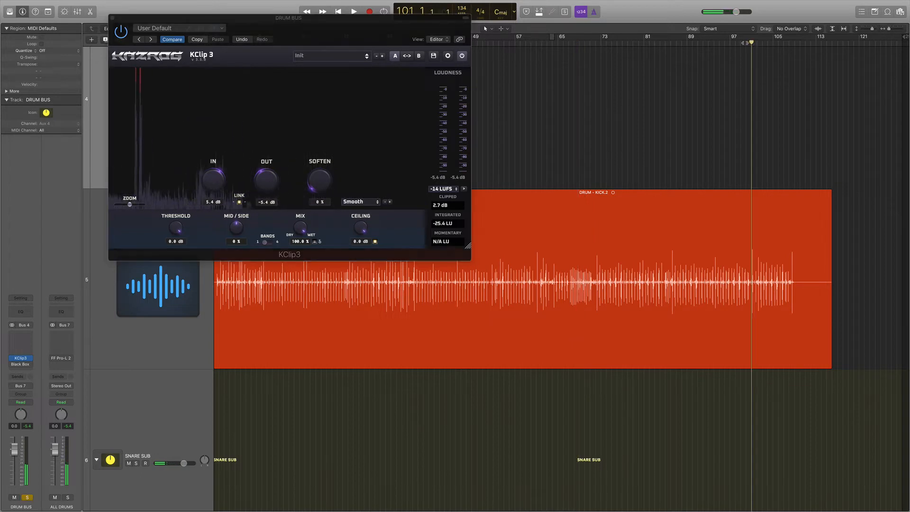
key("space")
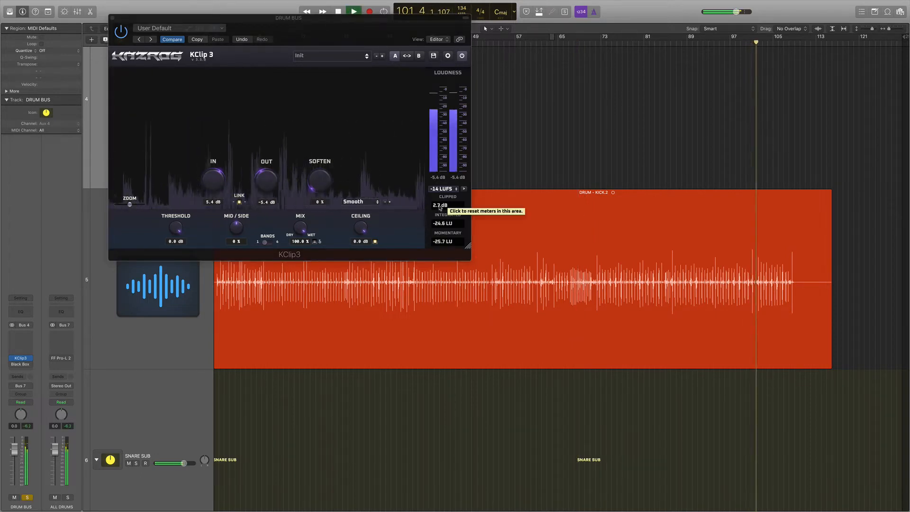
key("space")
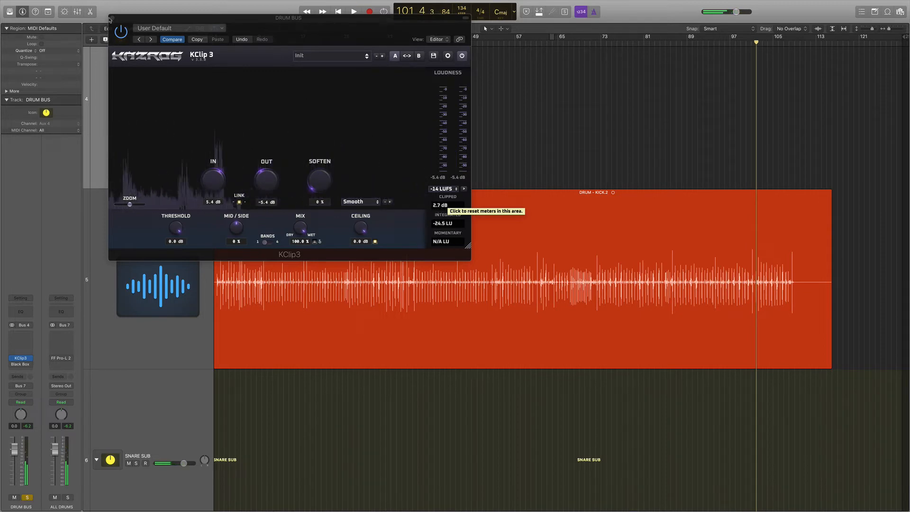
- Close KClip3, bring back the mixer and select the DRUM - KICK channel
left_click(111, 18)
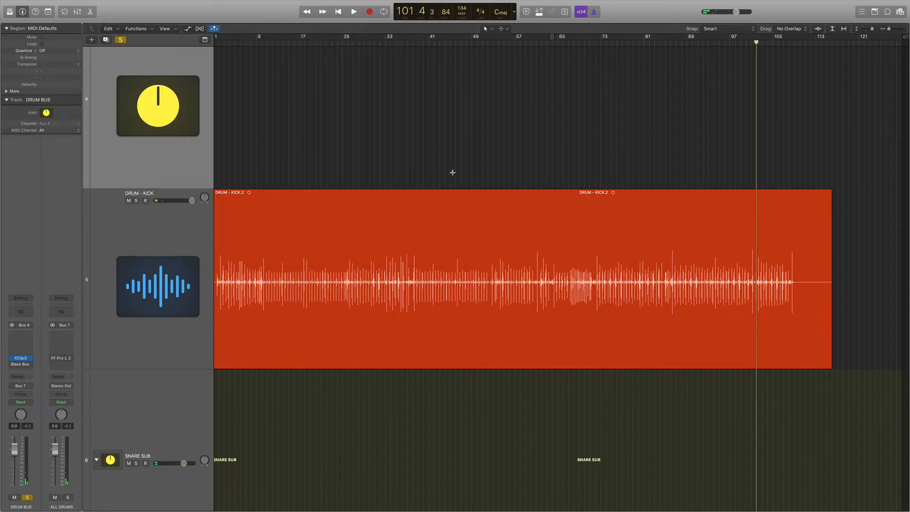
scroll(452, 172, "left", 1)
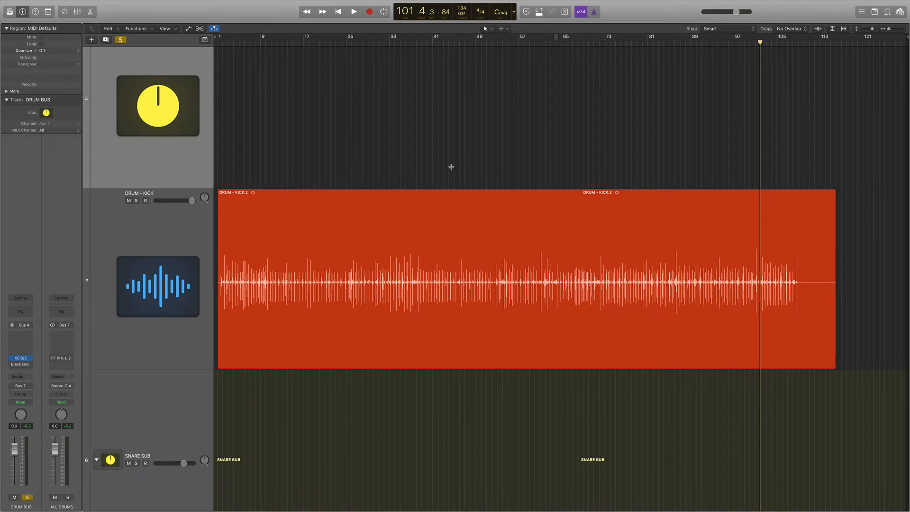
key("x")
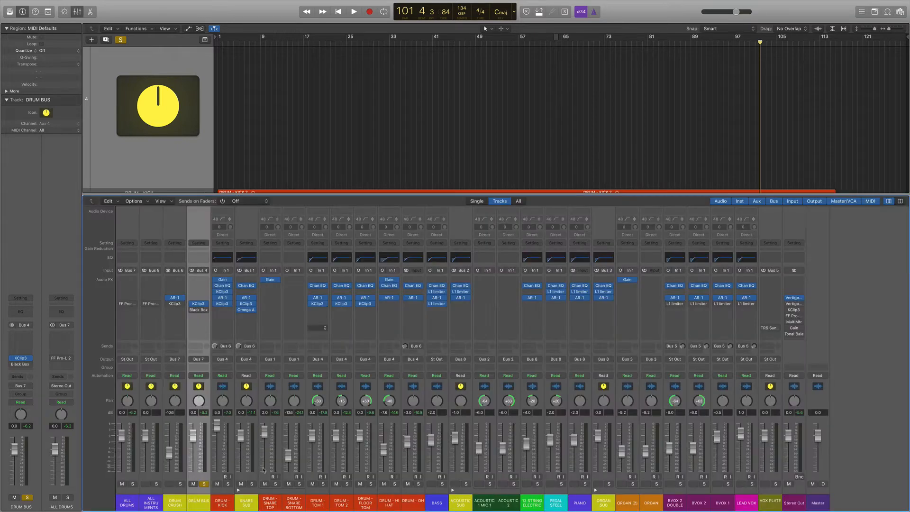
left_click(221, 387)
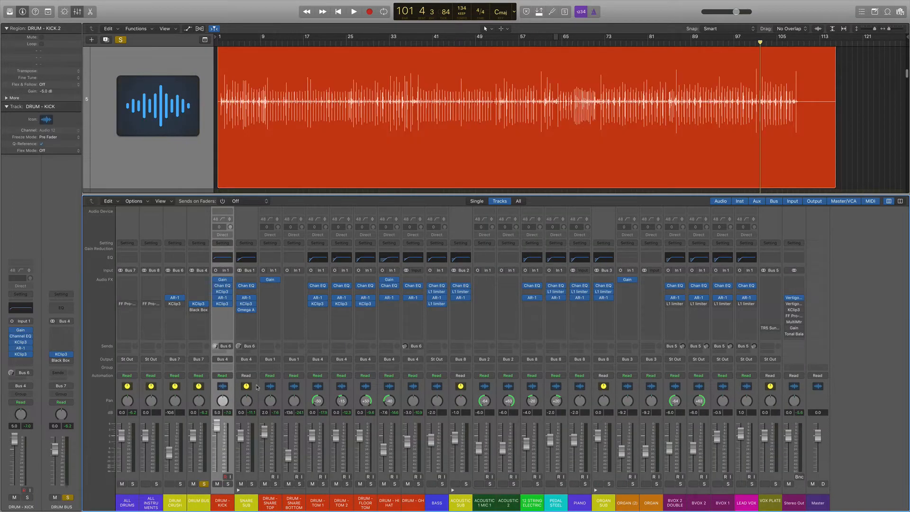
- Bypass KClip3 on DRUM BUS, enable Black Box HG-2 and open its window over the mixer
left_click(192, 304)
left_click(192, 310)
left_click(199, 310)
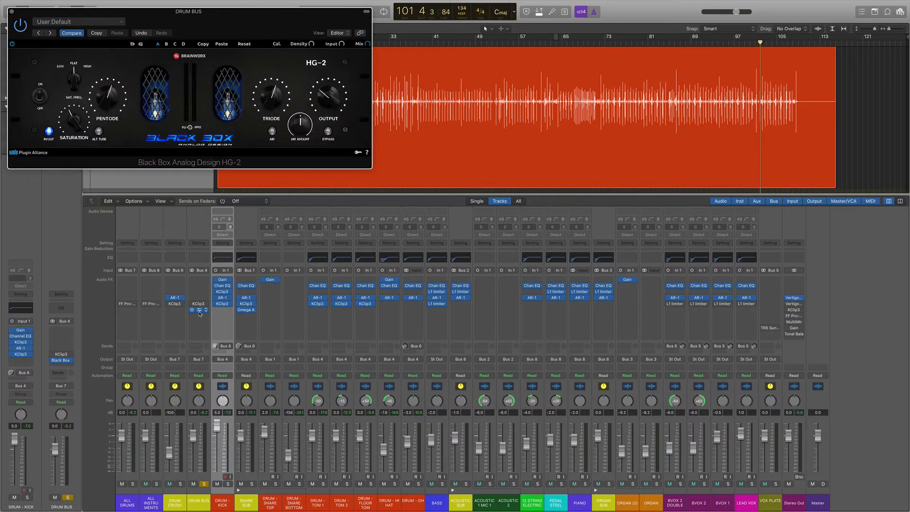
left_click_drag(292, 18, 462, 164)
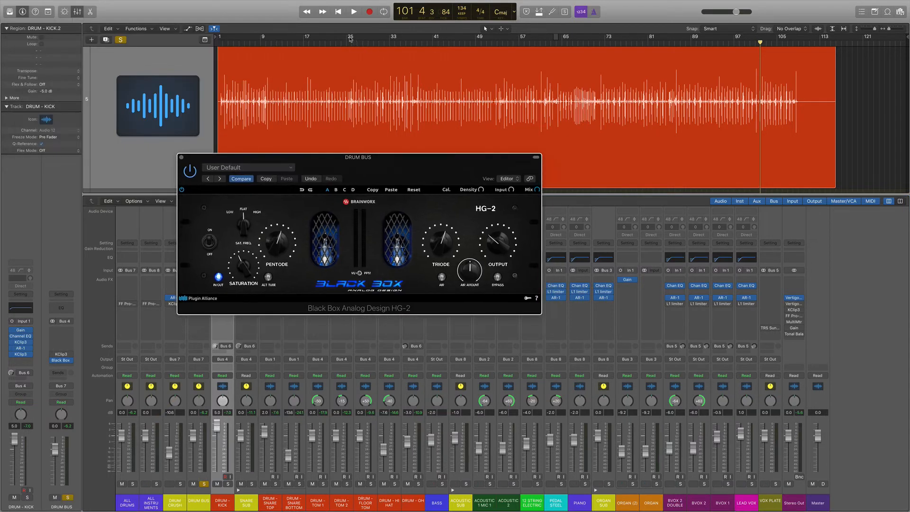
- Cycle about bars 25 to 40 and play DRUM BUS with Black Box HG-2 bypassed and enabled to compare peak levels
left_click_drag(351, 39, 432, 38)
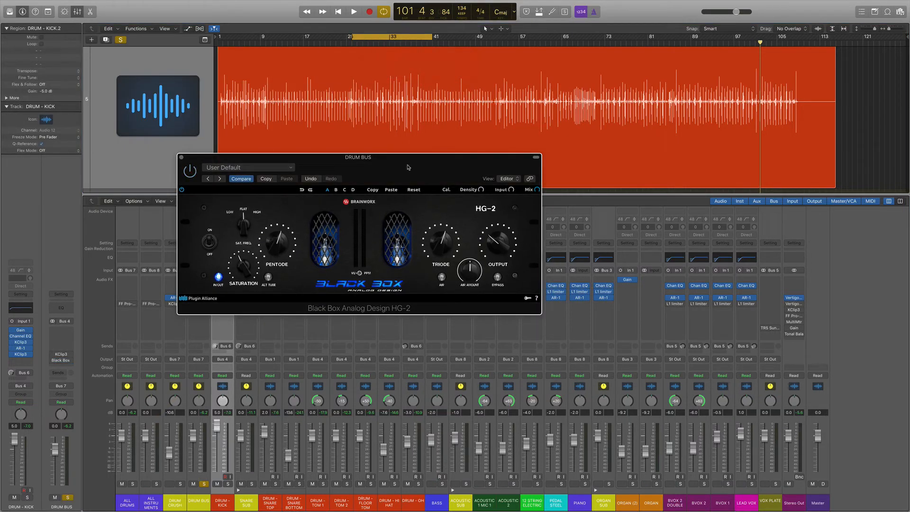
left_click_drag(408, 167, 642, 167)
left_click(207, 390)
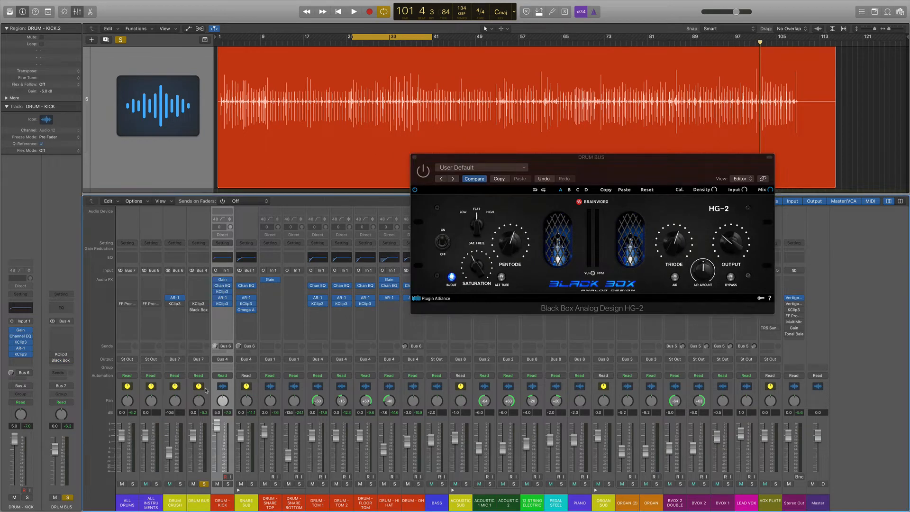
key("space")
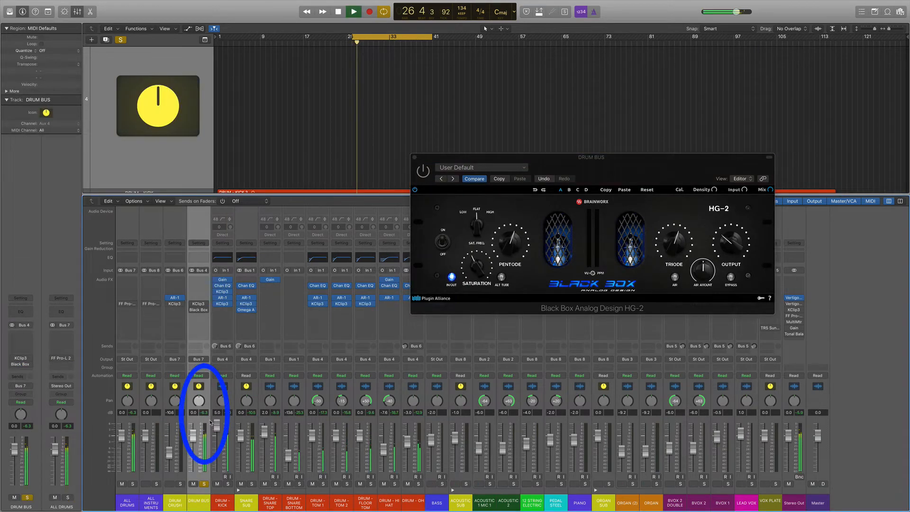
key("space")
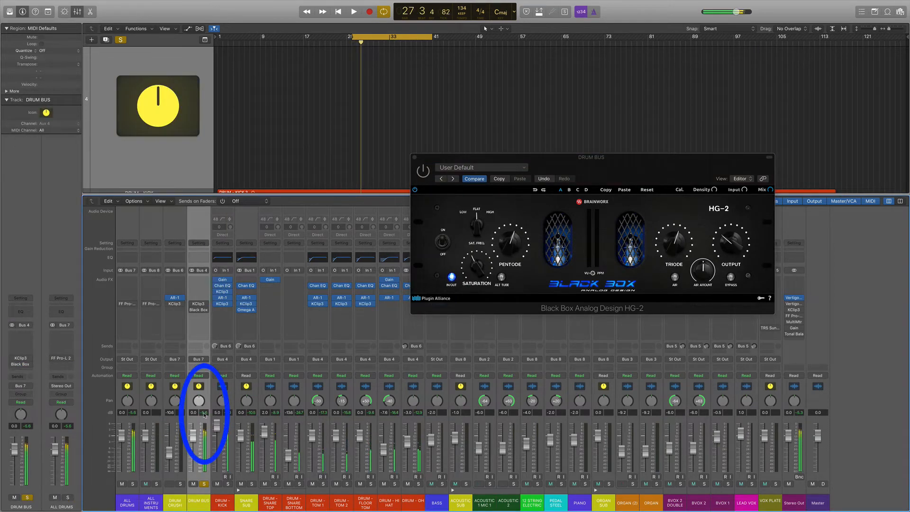
left_click(422, 172)
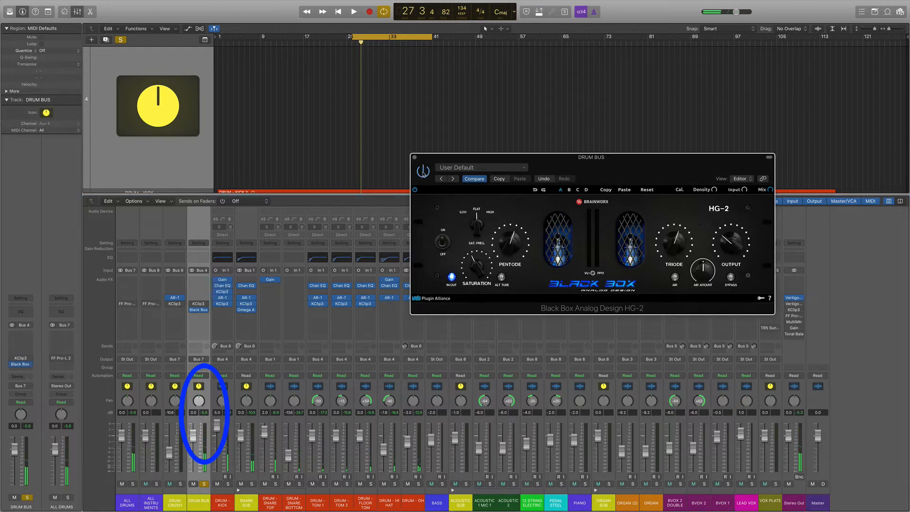
key("space")
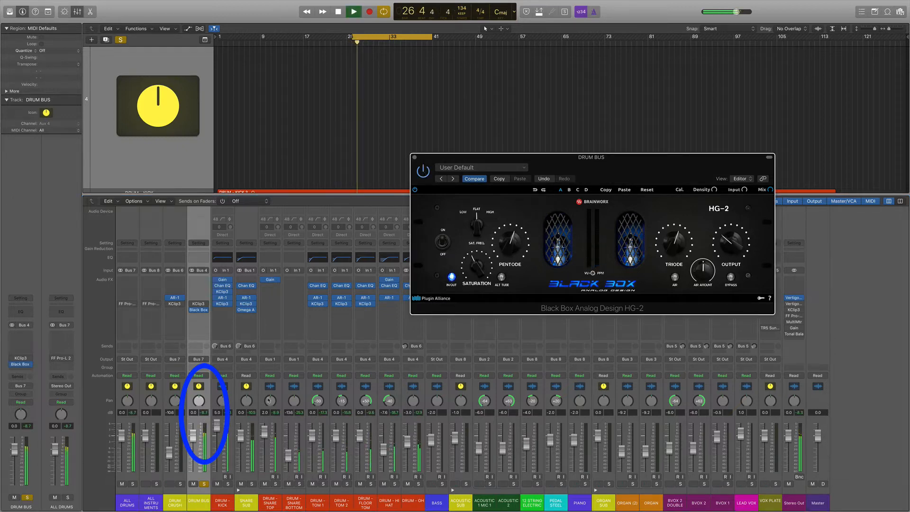
key("space")
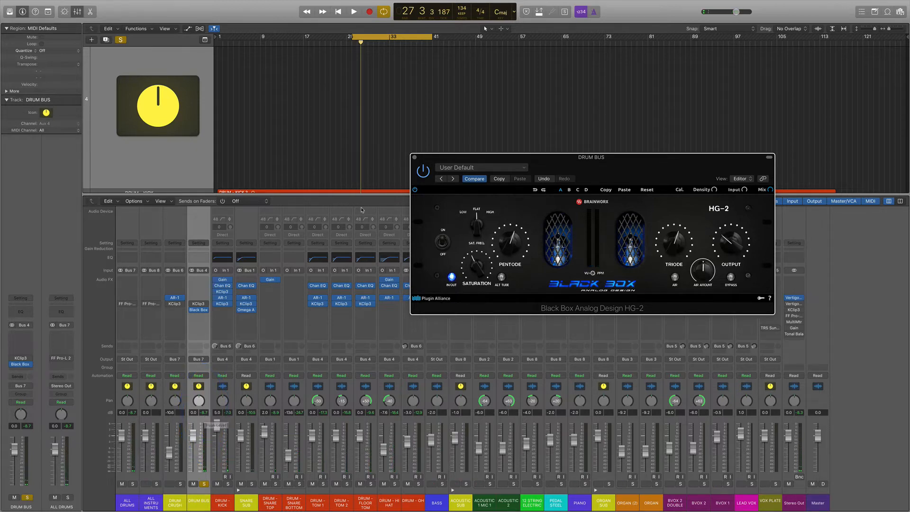
- Switch cycle mode off and play DRUM BUS while toggling Black Box's front-panel switch off and on to compare the sound
key("c")
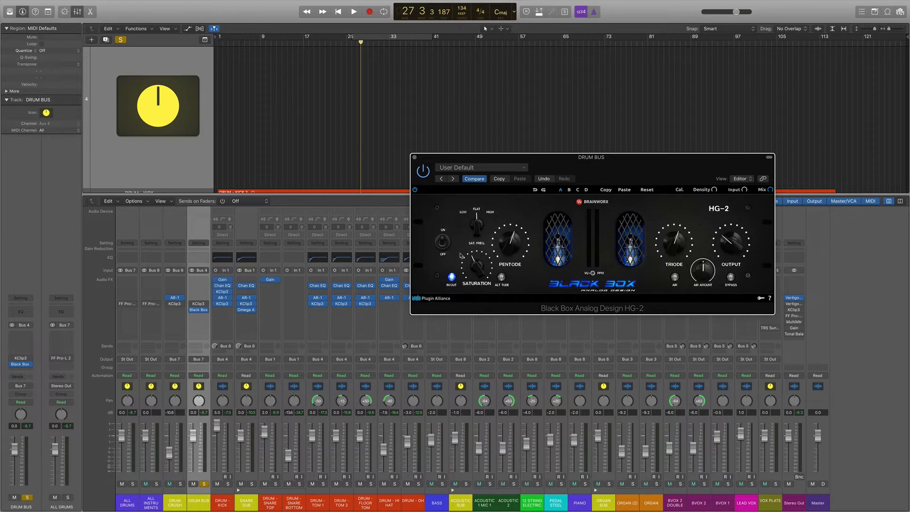
key("space")
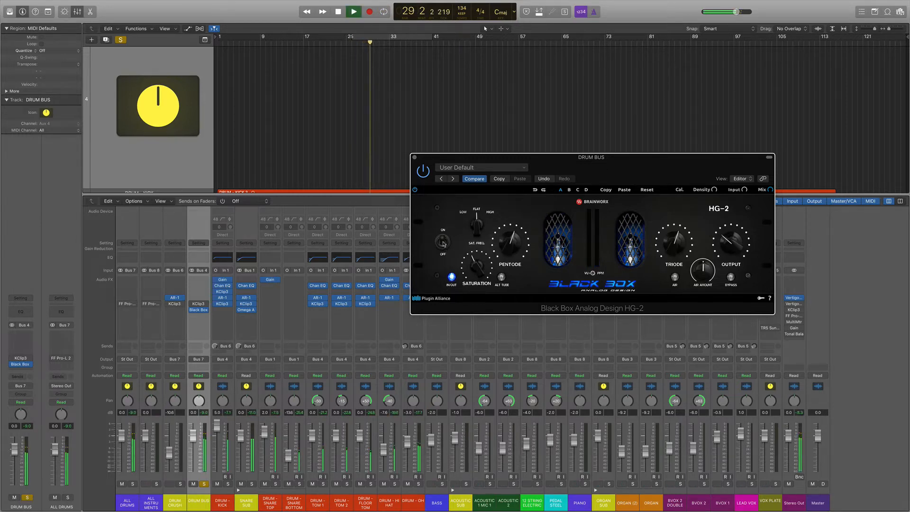
left_click(443, 244)
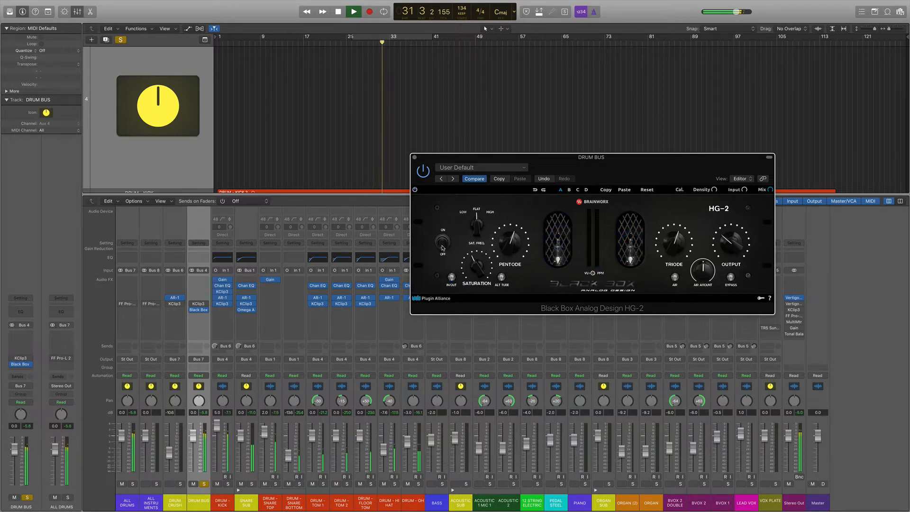
left_click(442, 240)
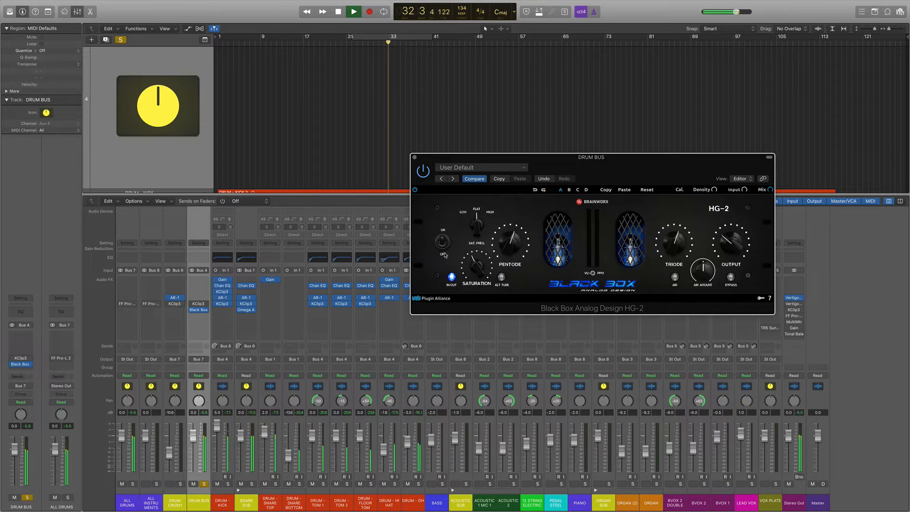
key("space")
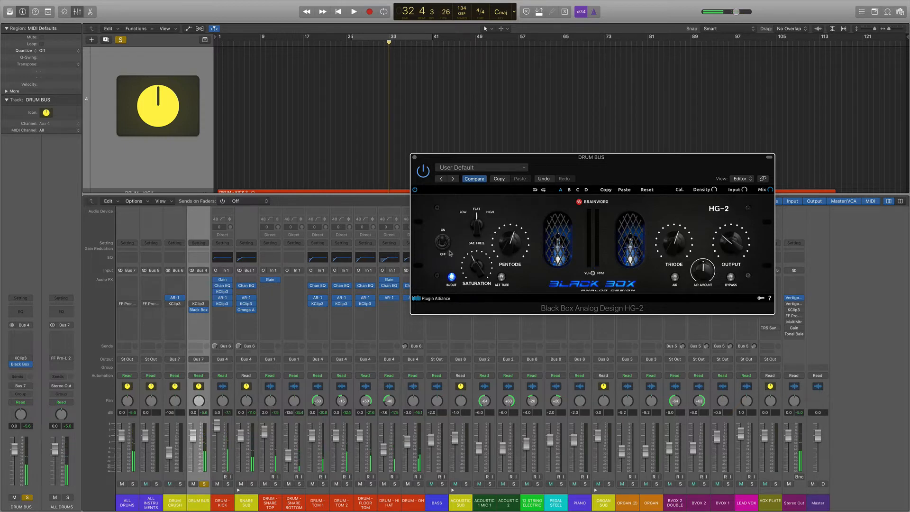
- Move Black Box aside to review the DRUM BUS plug-in chain, select that bus and close the plug-in
left_click_drag(636, 171, 628, 144)
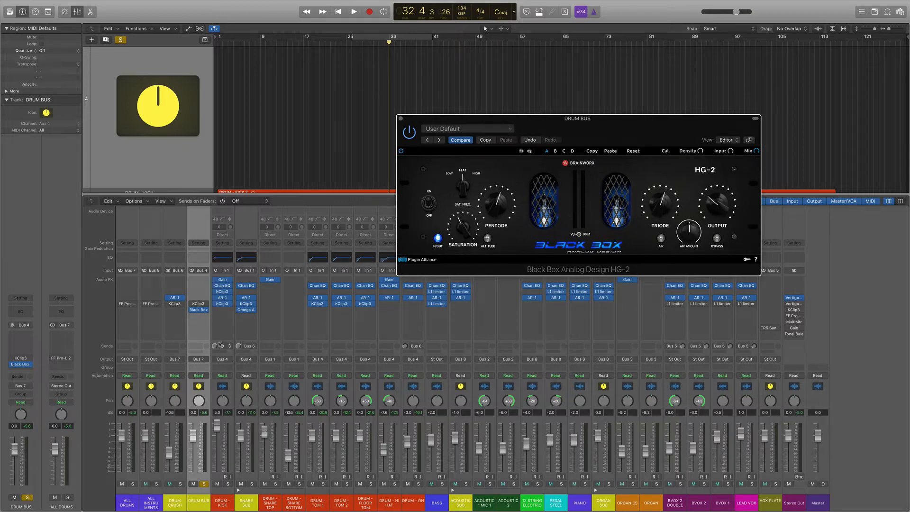
mouse_move(196, 311)
left_click(199, 387)
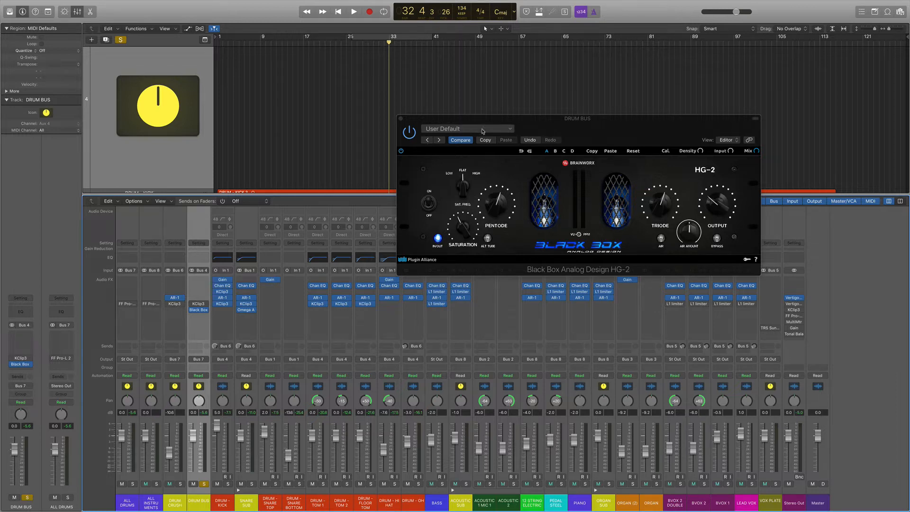
left_click(402, 120)
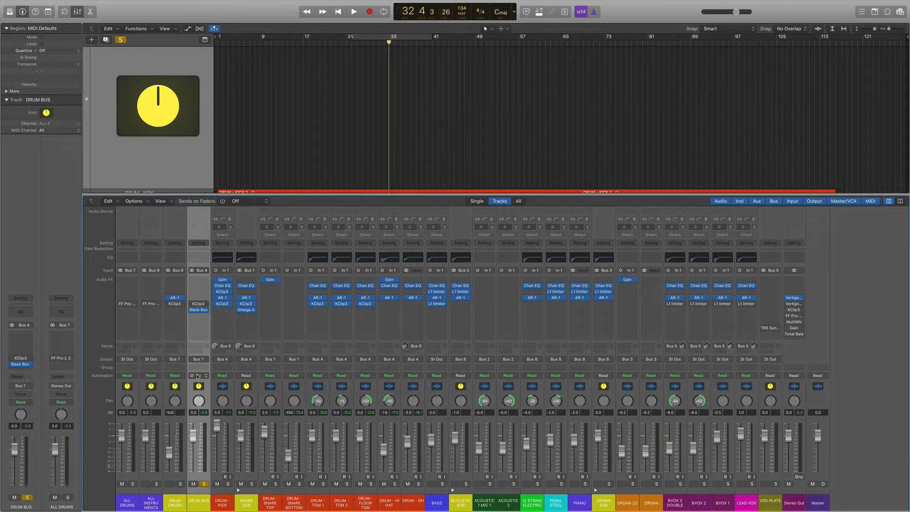
- Remove KClip3 from DRUM BUS and move Black Box up into the freed slot
left_click(205, 304)
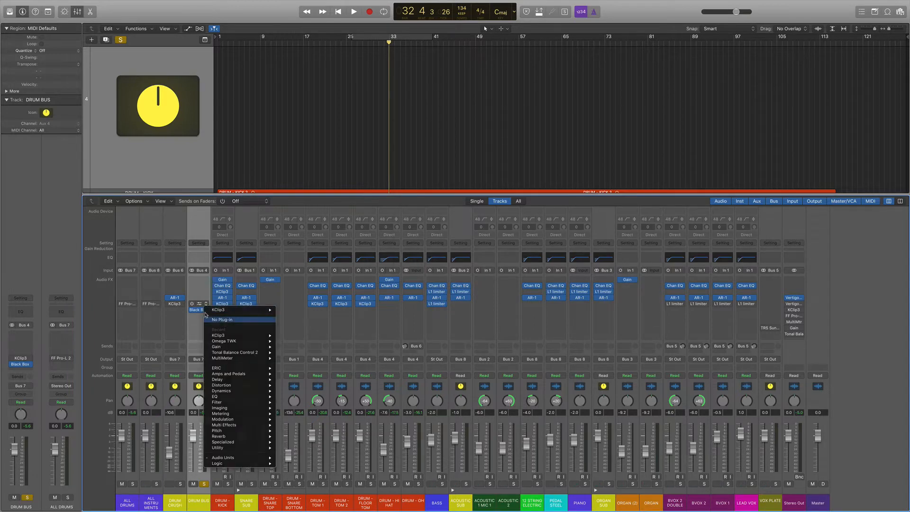
left_click(206, 319)
left_click_drag(198, 310, 198, 305)
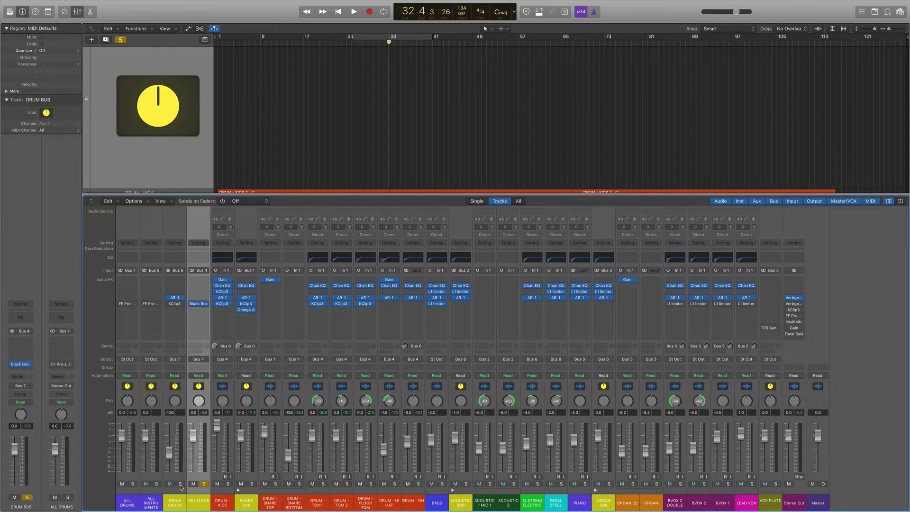
- Solo only DRUM CRUSH and enable the Bus 6 sends on DRUM - KICK, SNARE SUB and DRUM - OH
left_click(180, 484)
left_click(184, 388)
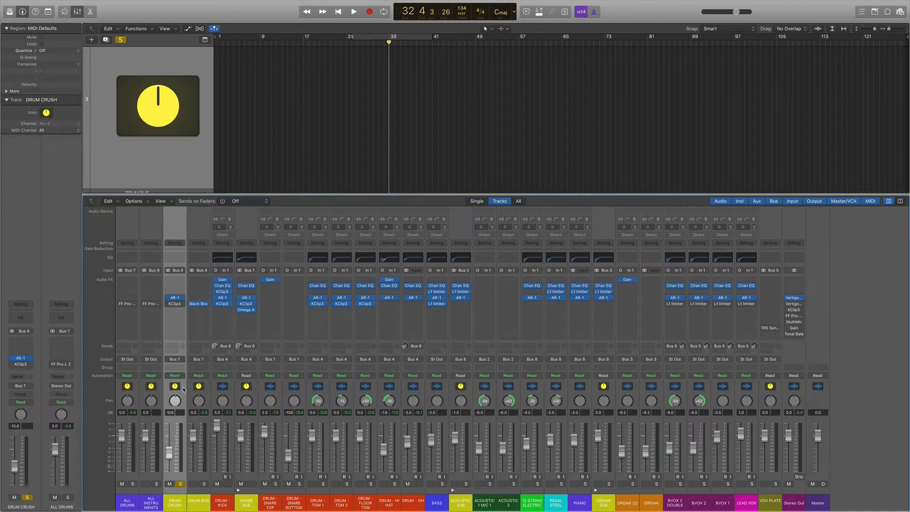
left_click_drag(224, 386, 411, 377)
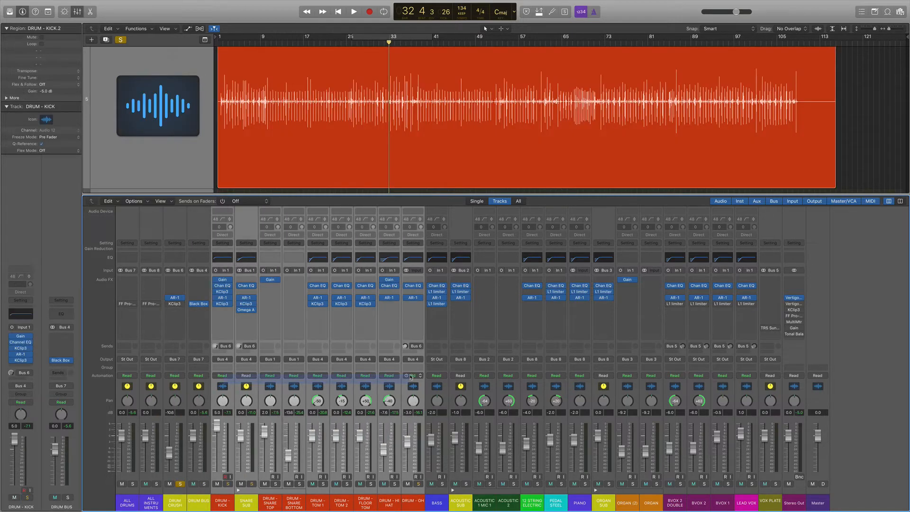
left_click(412, 347)
left_click(219, 387)
left_click(247, 387)
left_click(423, 383)
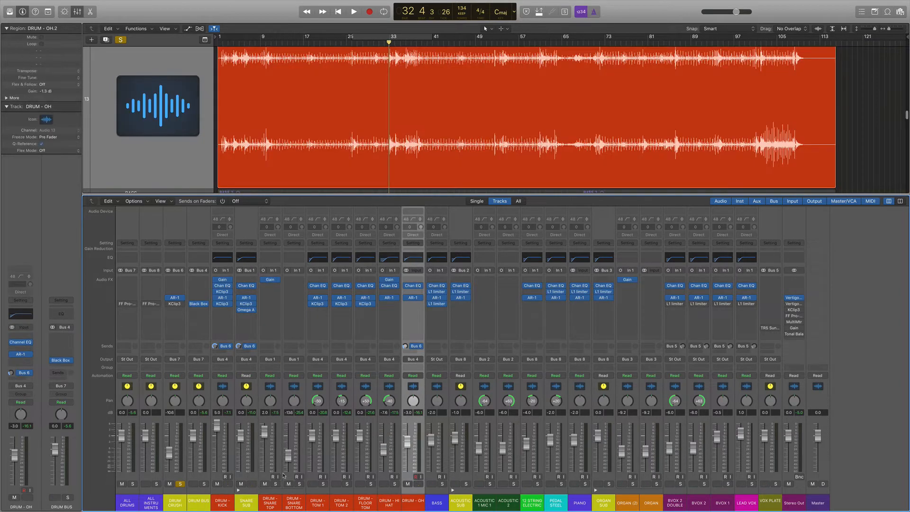
- Play the soloed DRUM CRUSH bus and open its AR-1 compressor to watch the compression
mouse_move(175, 300)
key("space")
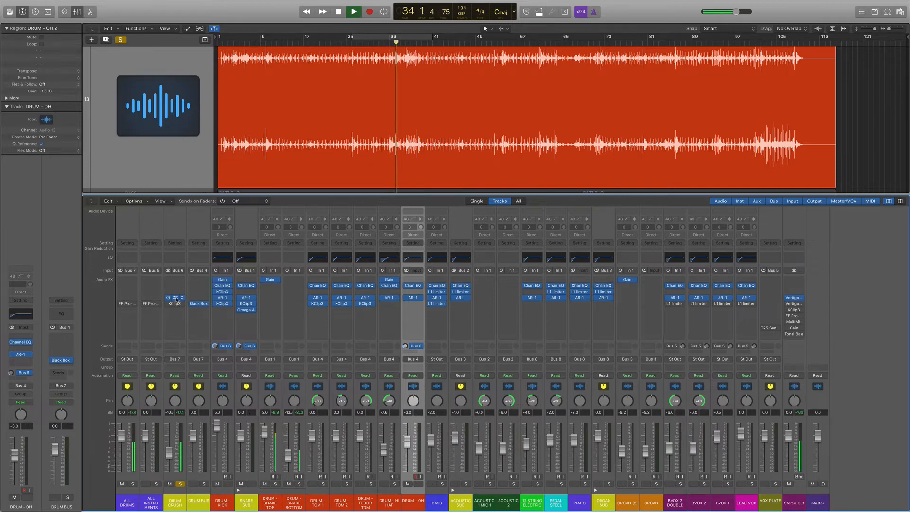
left_click(176, 298)
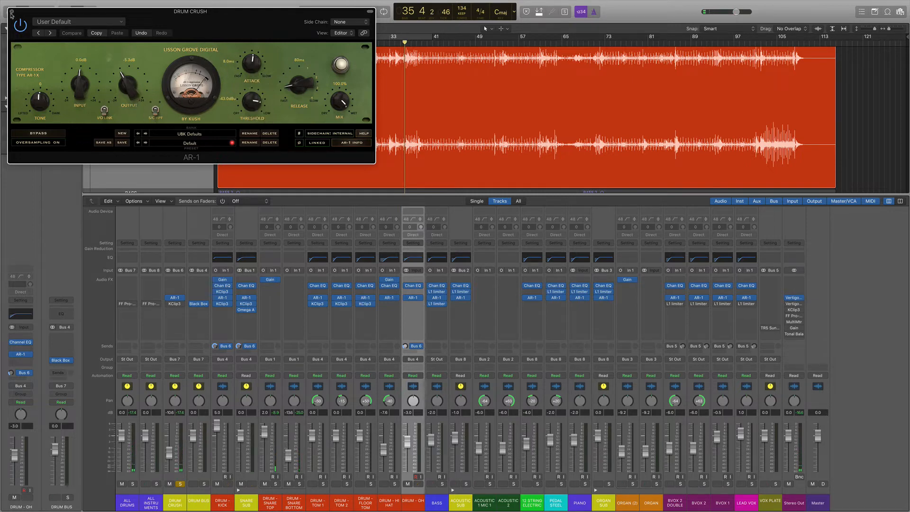
- Enable and open KClip3 on DRUM CRUSH, place its window below AR-1 and play the bus through both plug-ins
left_click(175, 304)
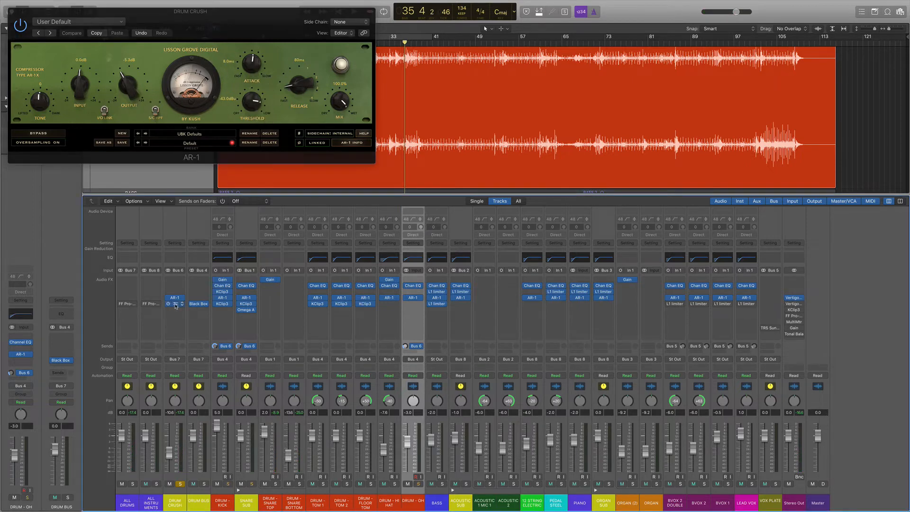
left_click(175, 305)
left_click_drag(239, 21, 402, 184)
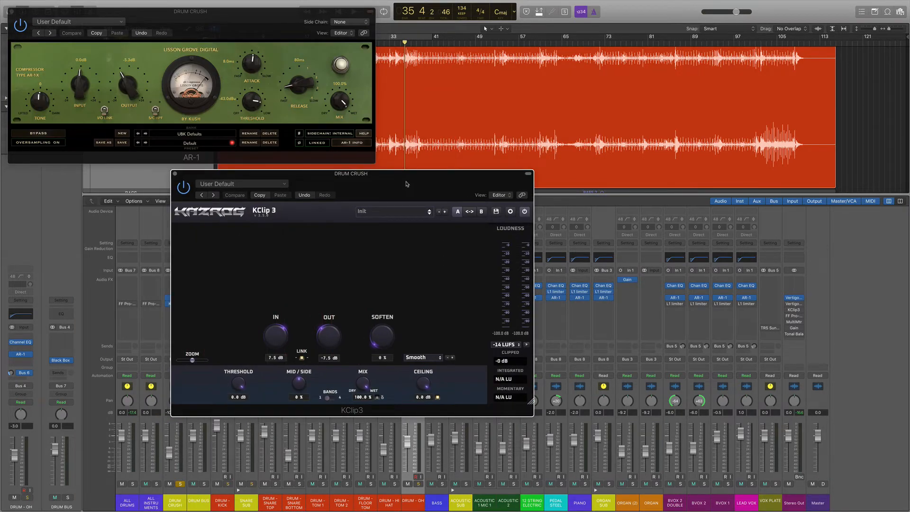
key("space")
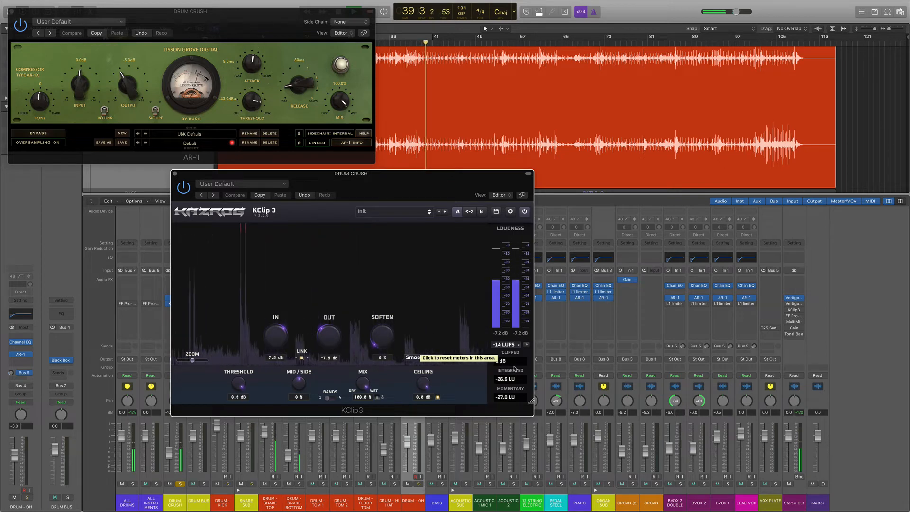
- Stop playback, close the AR-1 and KClip3 windows and unsolo DRUM CRUSH
left_click(12, 11)
key("space")
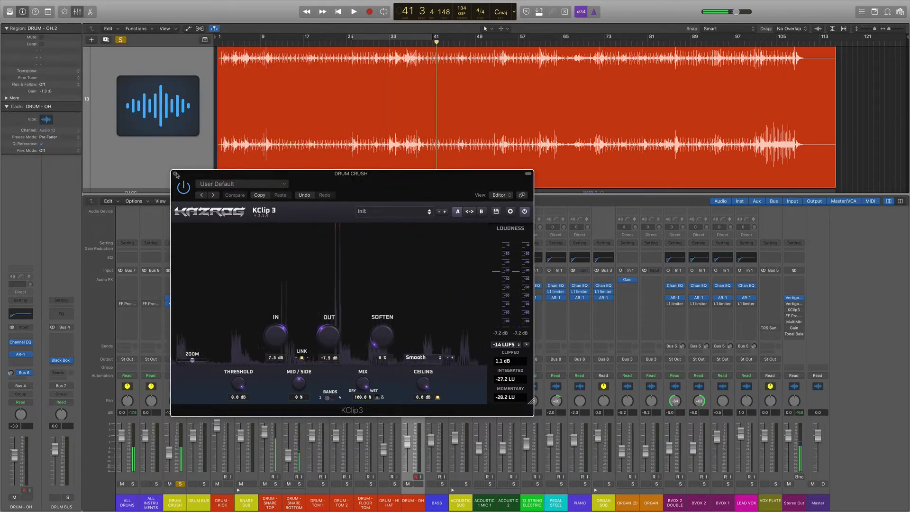
left_click(175, 174)
left_click(181, 485)
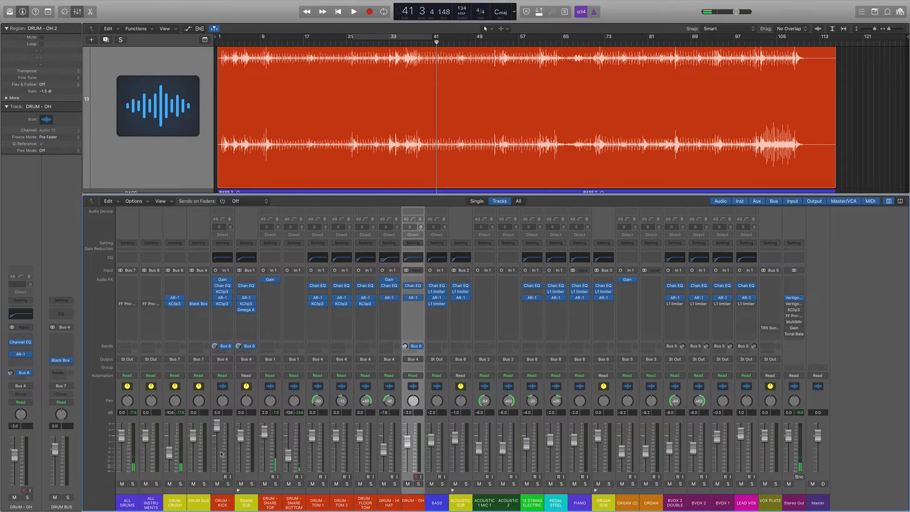
- Highlight DRUM CRUSH and DRUM BUS along with the ALL DRUMS bus they feed, ending with only ALL DRUMS selected
left_click_drag(176, 389, 198, 389)
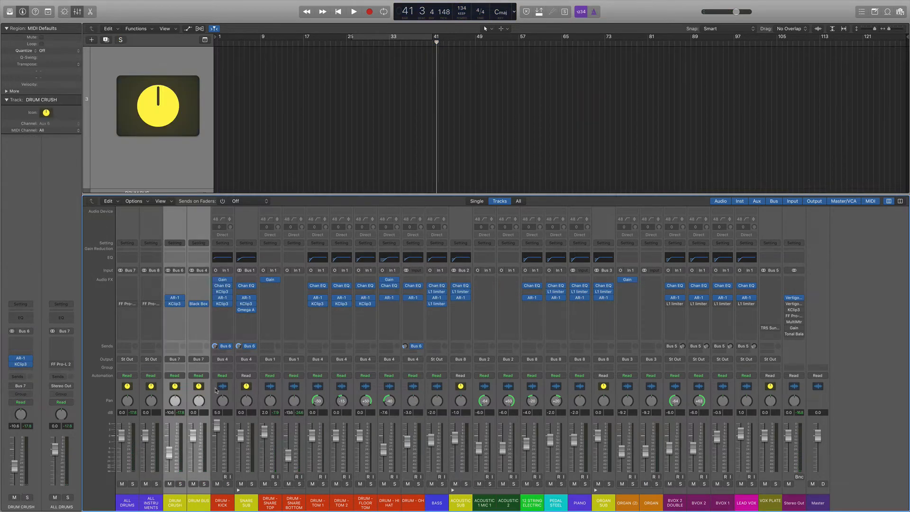
left_click(219, 388)
left_click(199, 387)
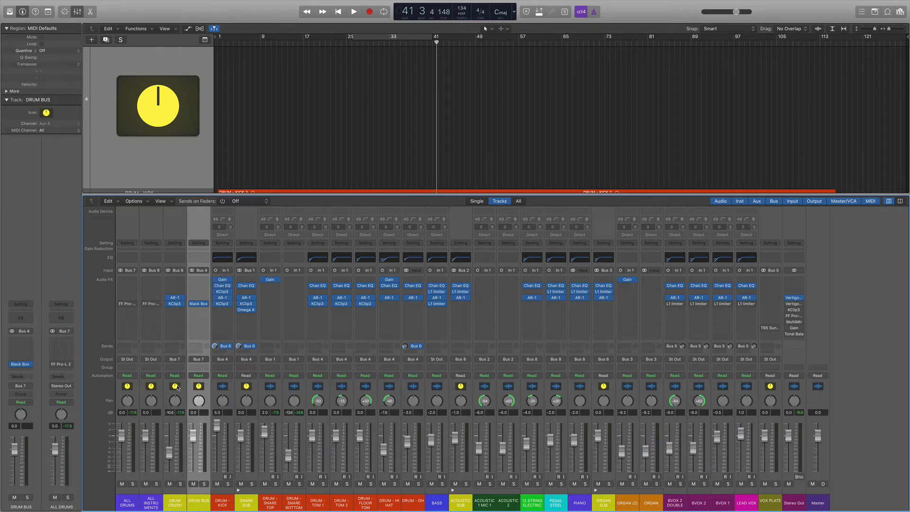
left_click(177, 388, "shift")
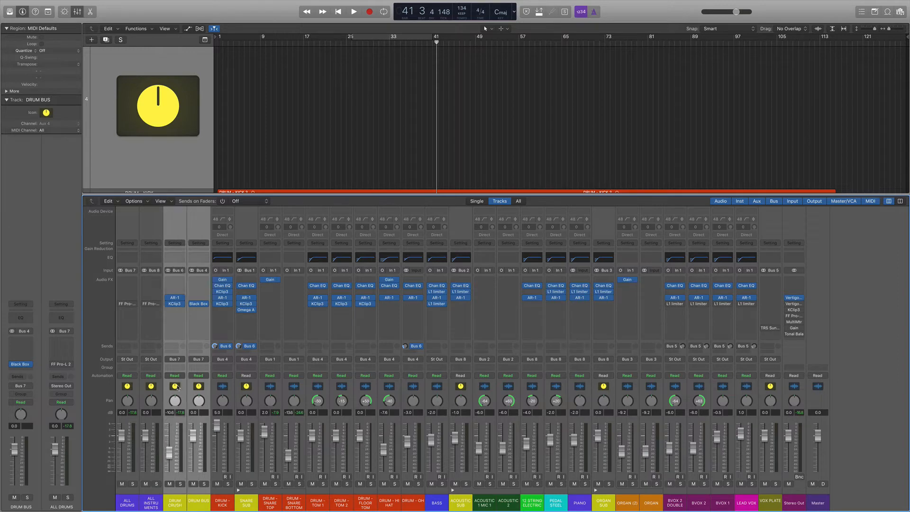
left_click(126, 389, "shift")
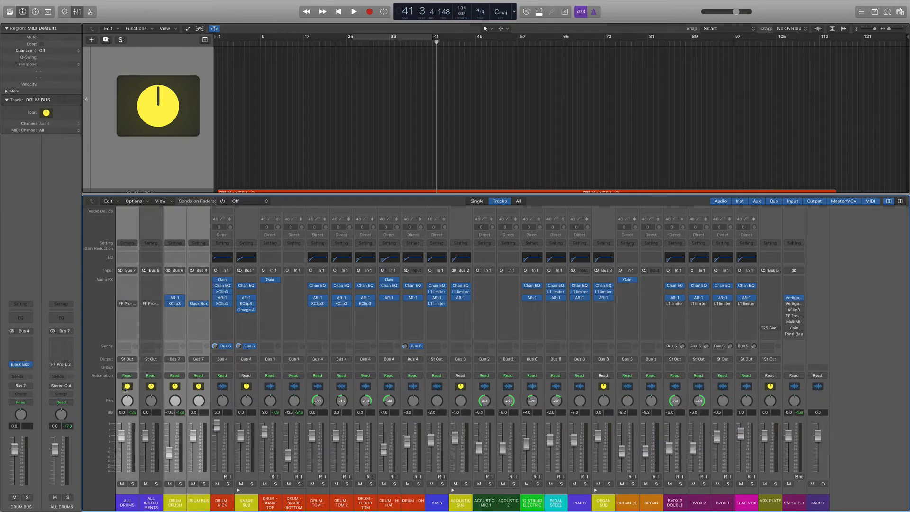
left_click(129, 392)
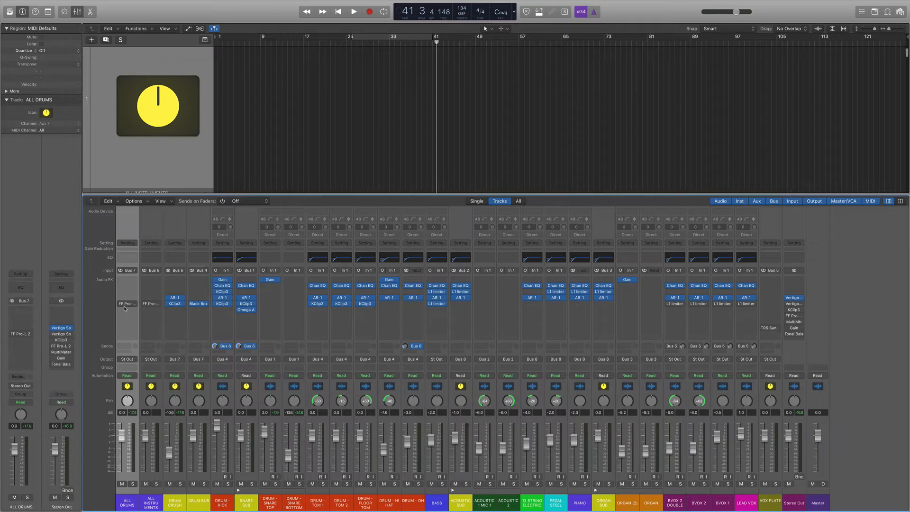
- Enable FF Pro-L 2 on ALL DRUMS, solo the bus, and play it in cycle mode with the limiter window moved aside
left_click(122, 304)
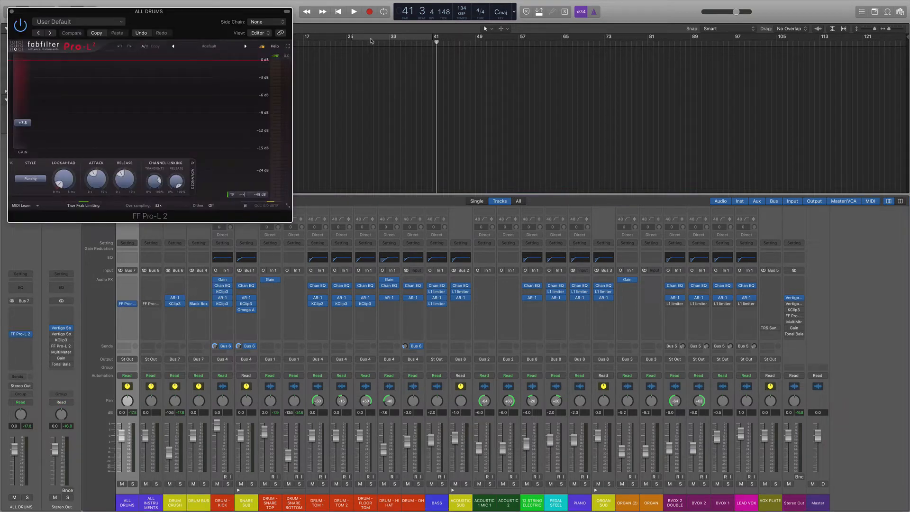
left_click(372, 39)
key("space")
left_click(132, 484)
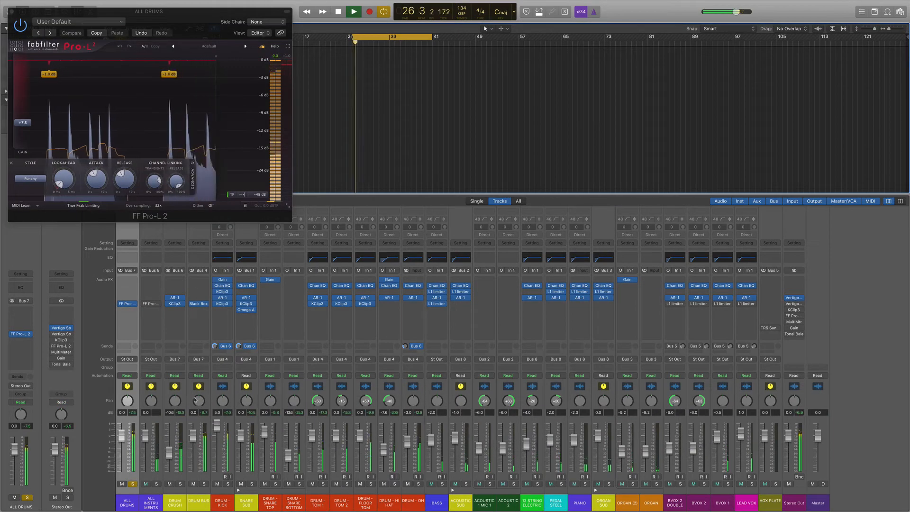
left_click_drag(220, 34, 389, 100)
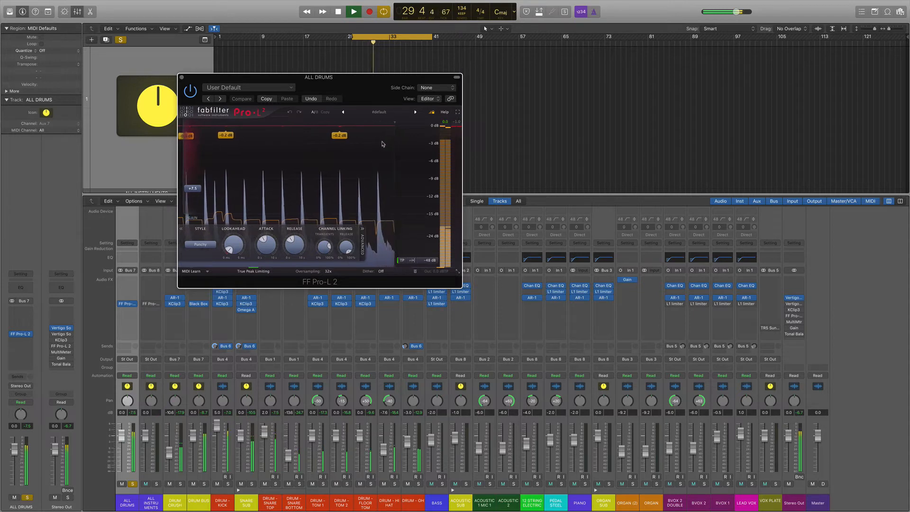
key("space")
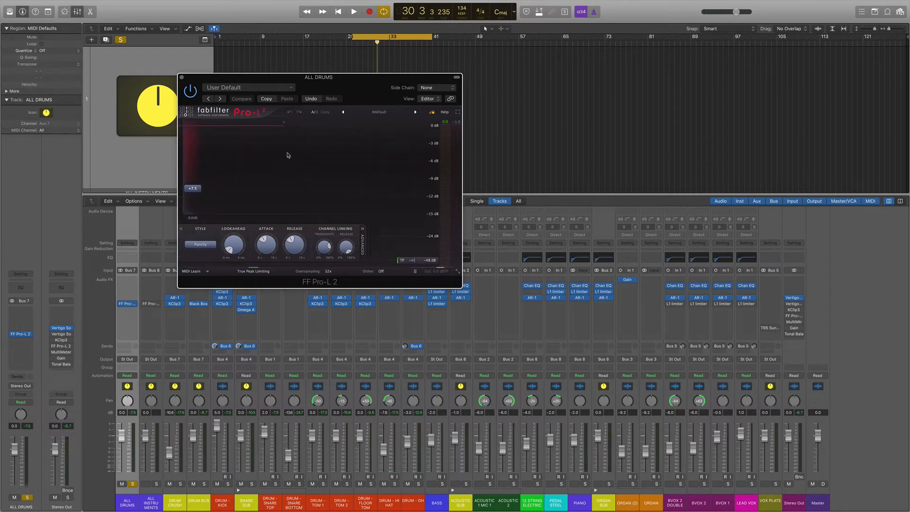
- Switch cycle mode off, play ALL DRUMS through FF Pro-L 2 once more, and close the limiter after stopping
left_click(795, 316)
left_click(794, 316)
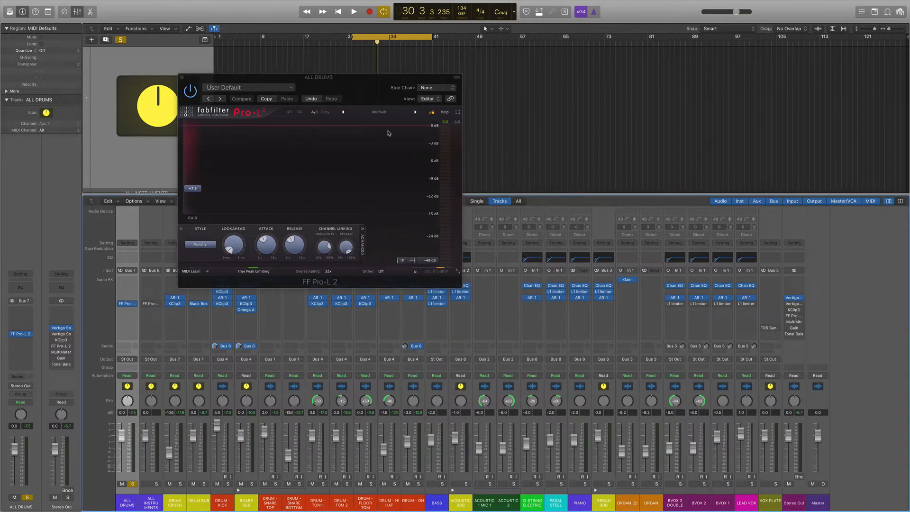
key("c")
key("space")
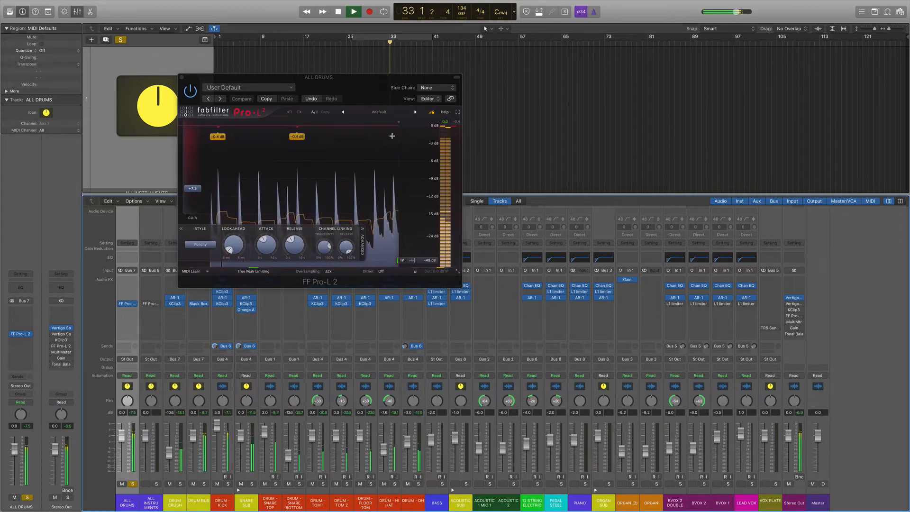
key("space")
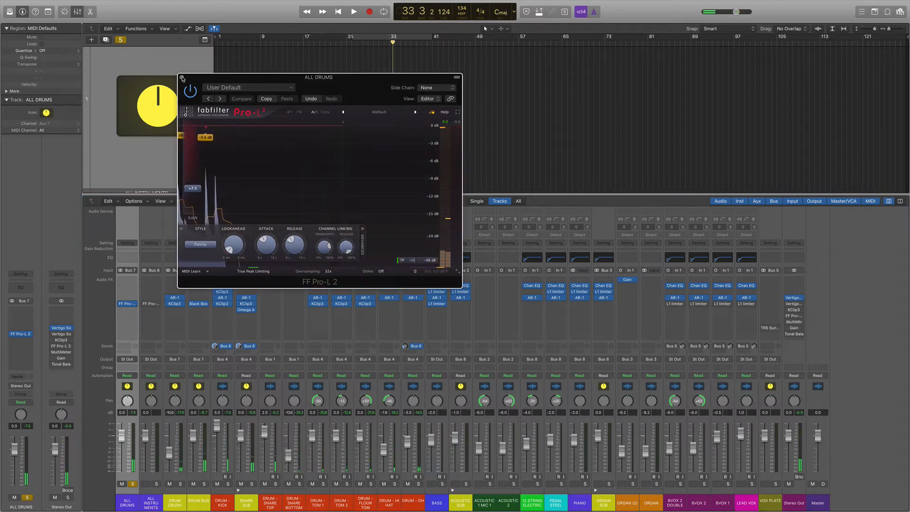
left_click(182, 78)
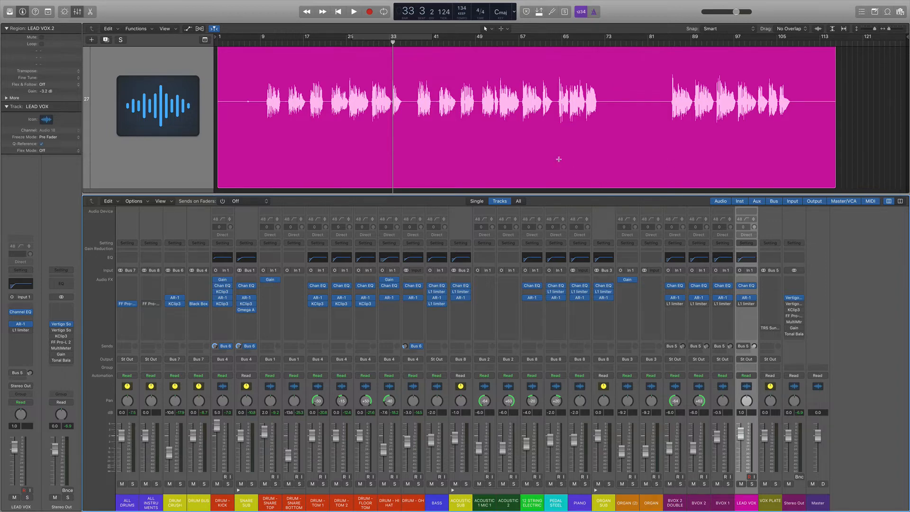
- Enable and open the L1 limiter on LEAD VOX and place the playhead at bar 29 of its region
left_click(621, 78)
key("super+Right")
key("super+Right")
key("super+Right")
key("super+Right")
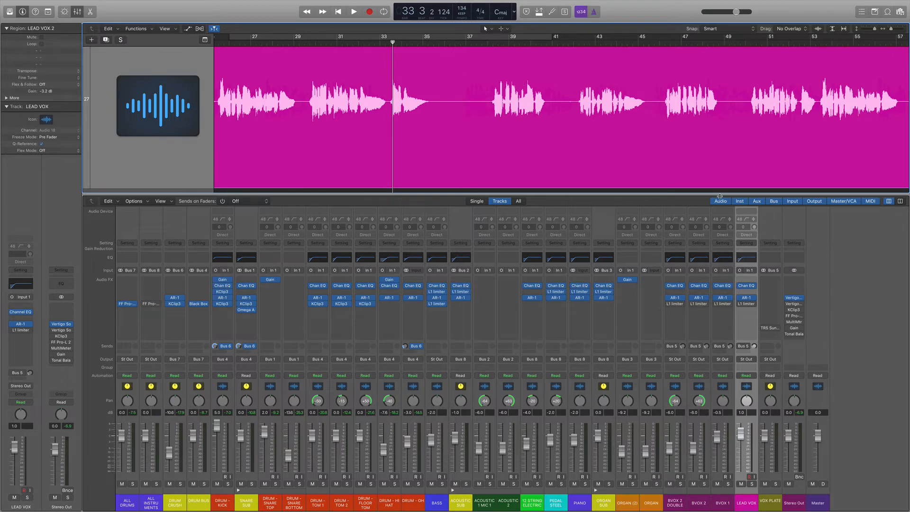
left_click(747, 304)
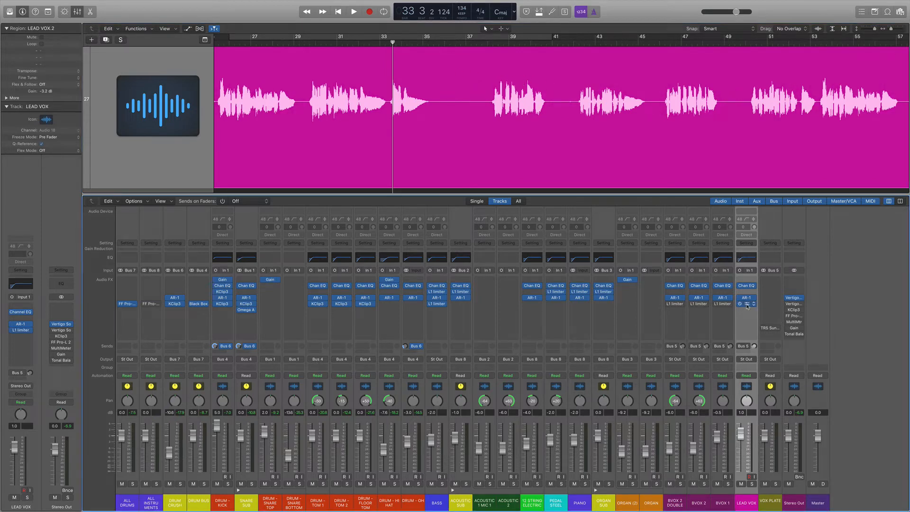
left_click(299, 44)
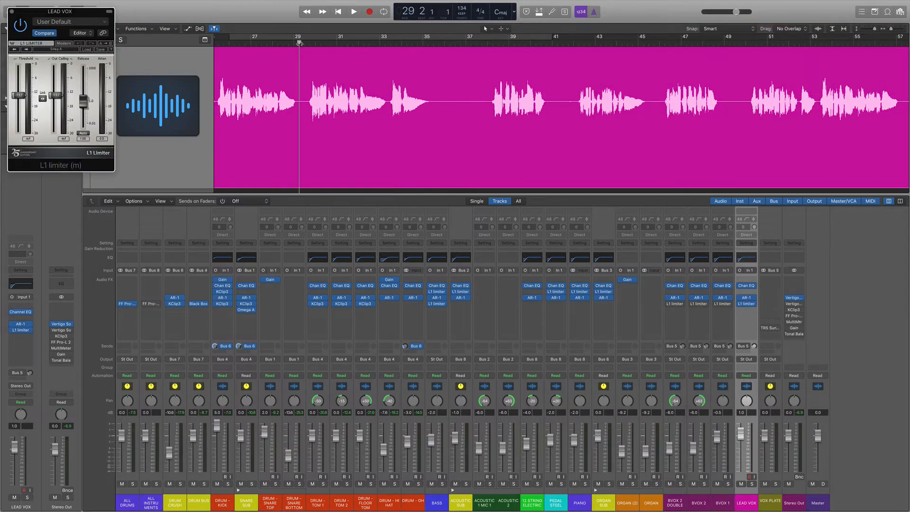
- Solo LEAD VOX and play it to check the L1 limiter's attenuation, then close the plug-in and unsolo the track
key("space")
key("s")
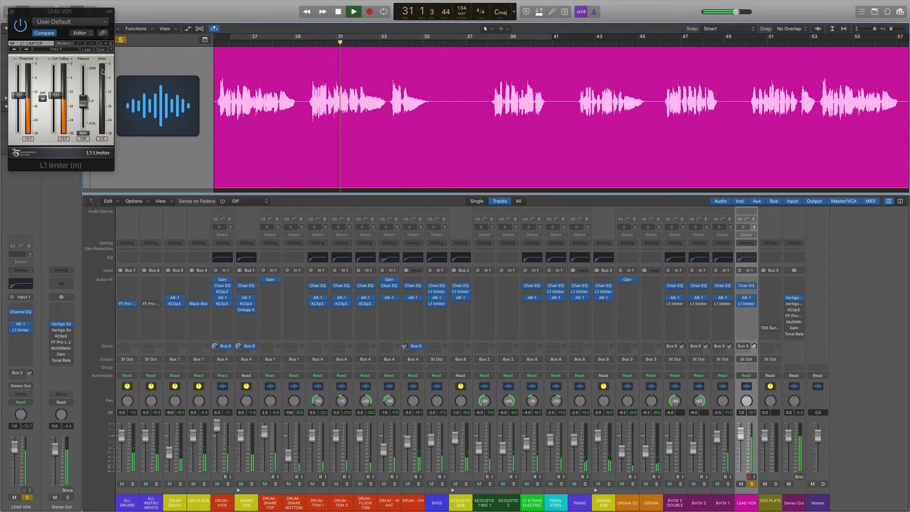
key("space")
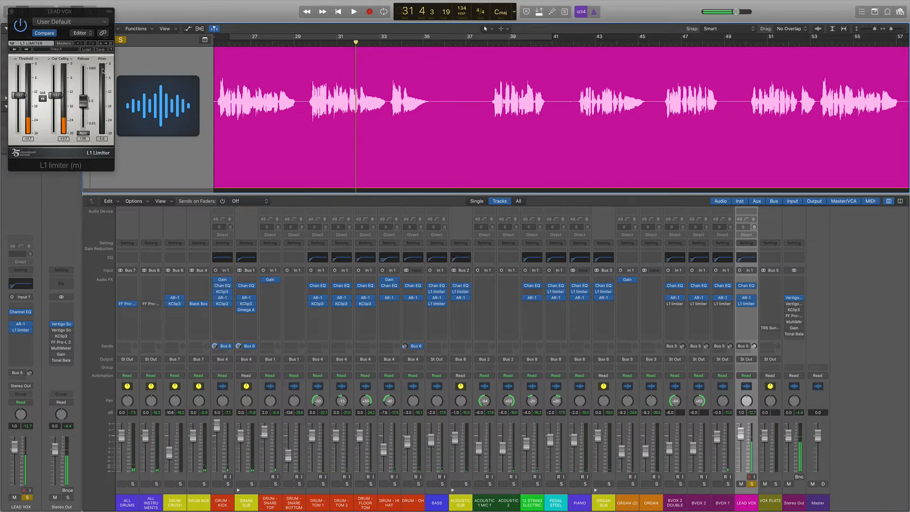
left_click(13, 12)
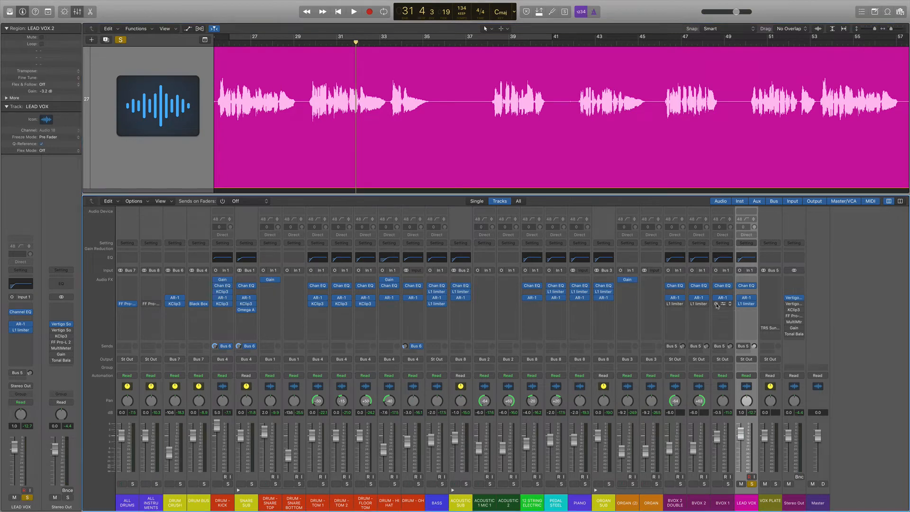
left_click(753, 486)
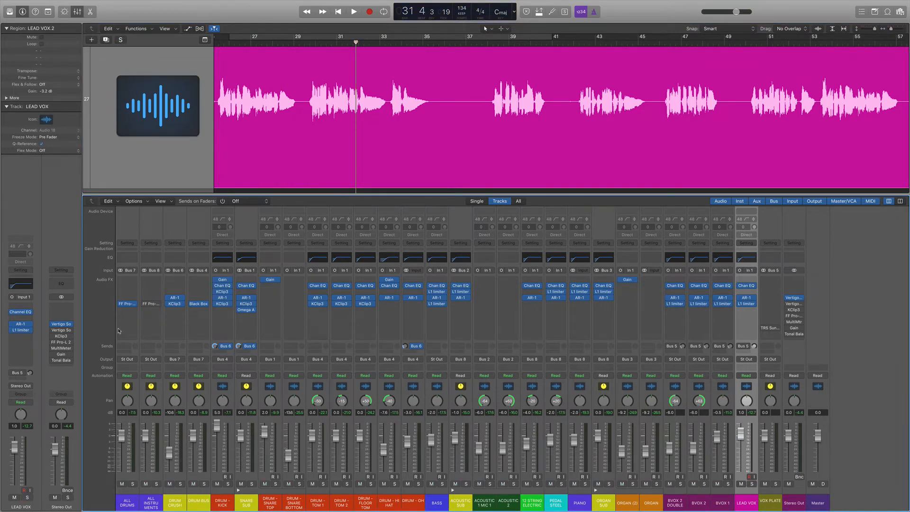
- Solo the ALL INSTRUMENTS bus and play it briefly without its FF Pro-L 2 limiter
left_click(162, 481)
left_click(156, 484)
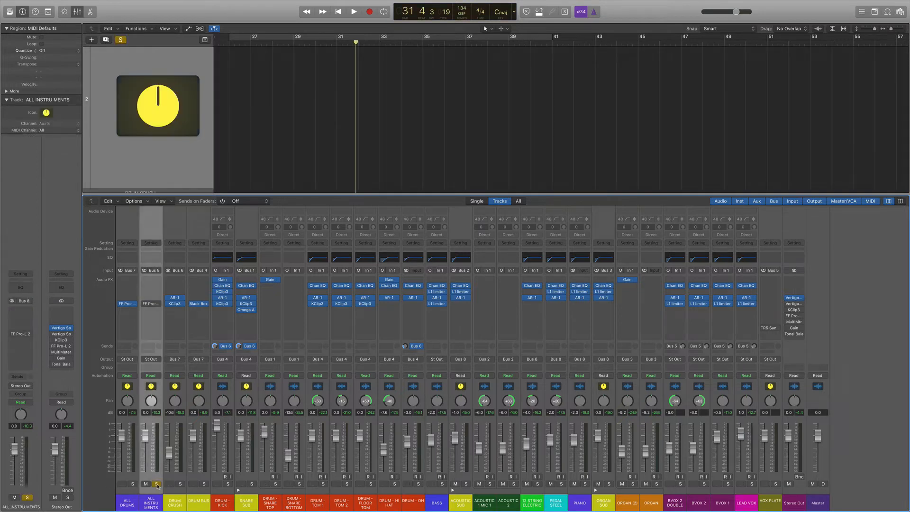
key("space")
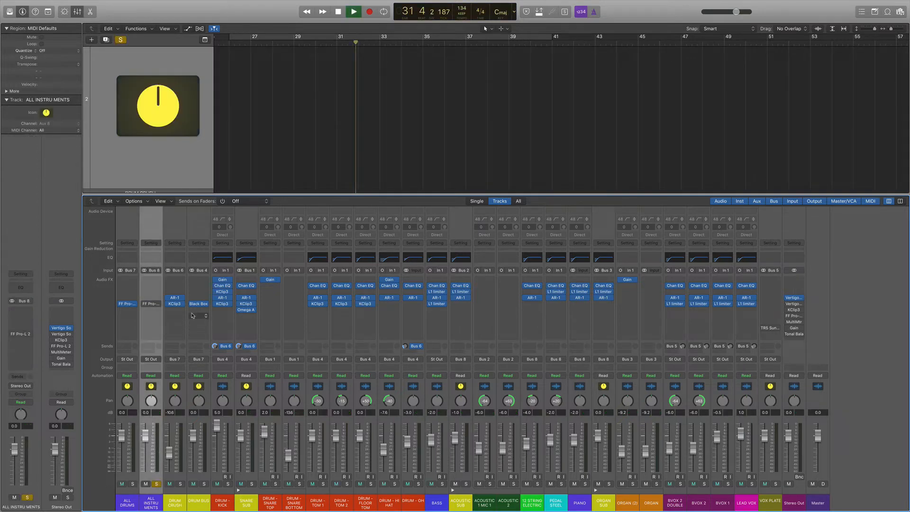
key("space")
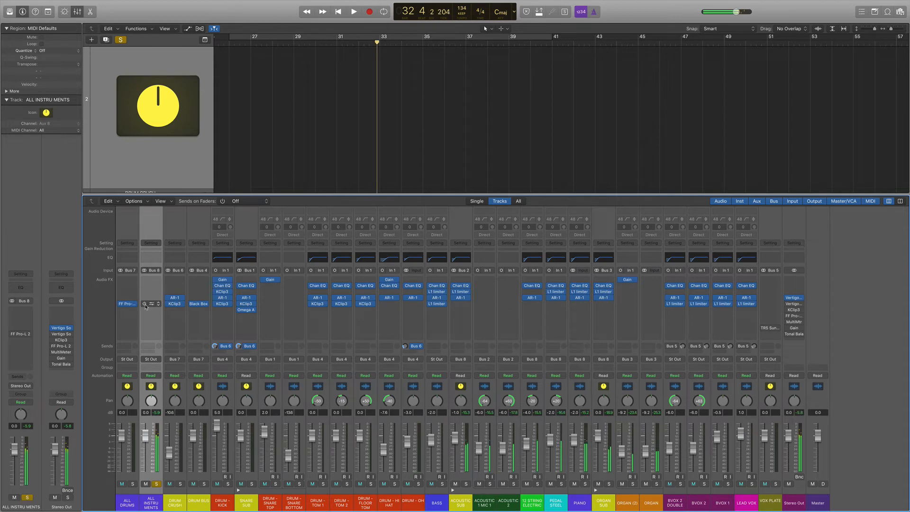
- Enable and open FF Pro-L 2 on ALL INSTRUMENTS and play the bus from about bar 29 to check its limiting
left_click(152, 304)
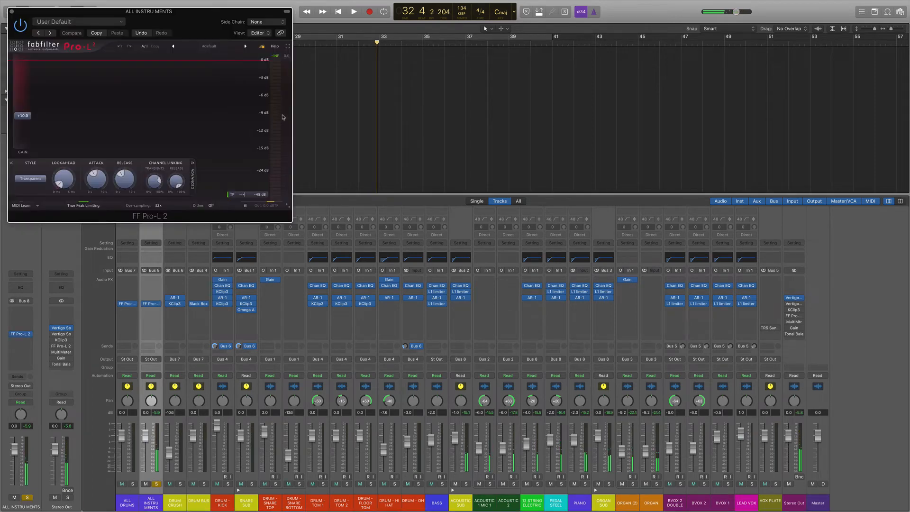
left_click(304, 41)
key("space")
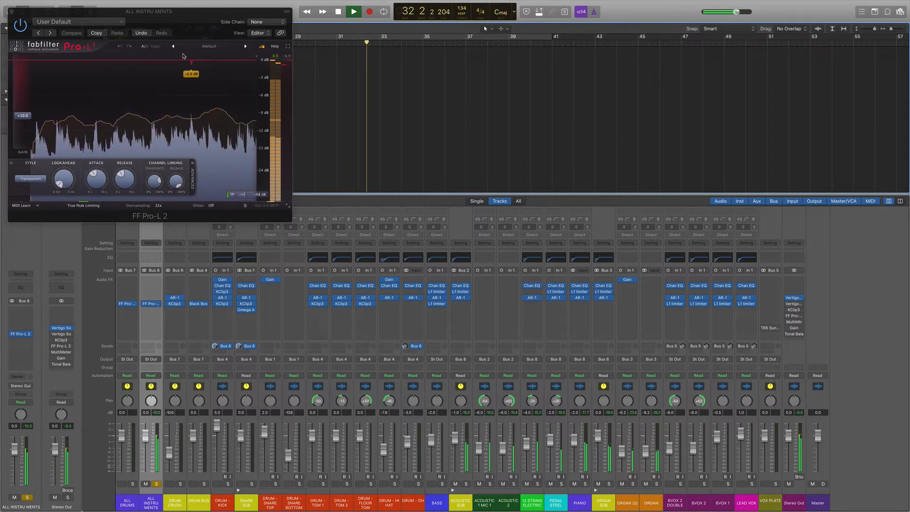
key("space")
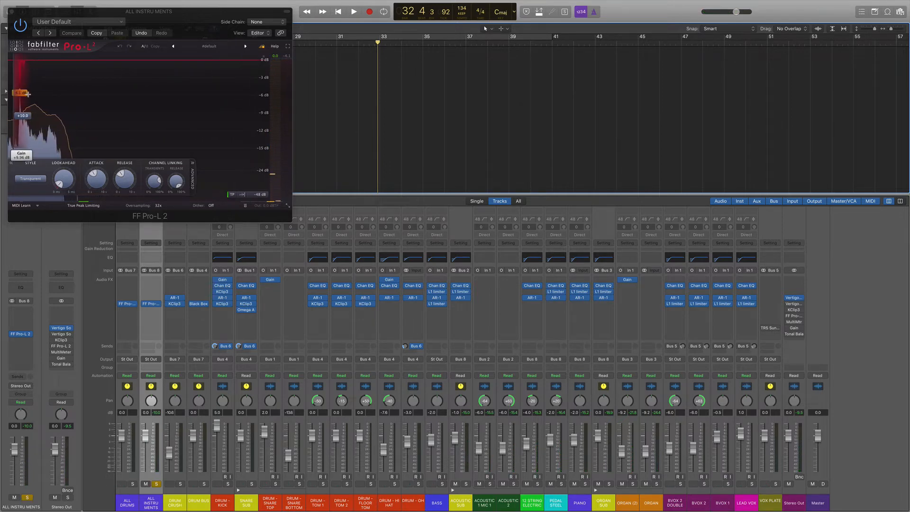
key("space")
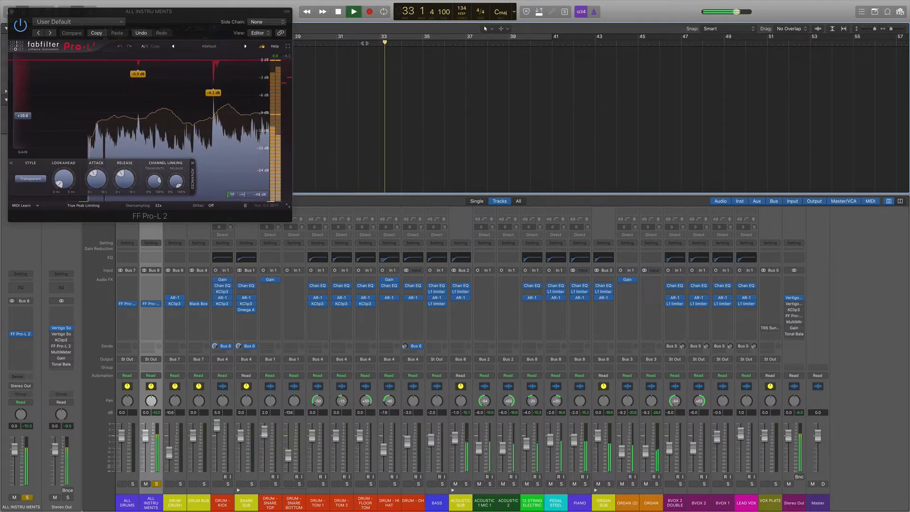
key("space")
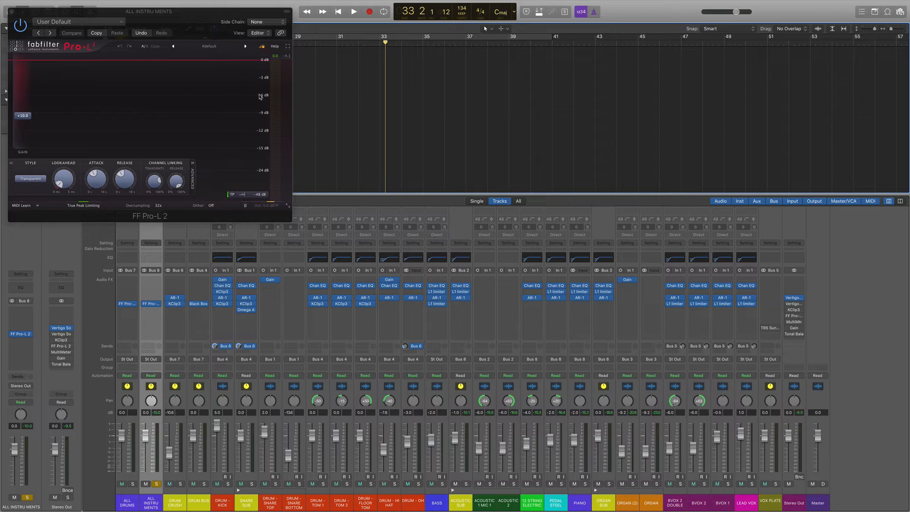
- Close FF Pro-L 2, unsolo the ALL INSTRUMENTS bus and select the LEAD VOX track
left_click(12, 11)
left_click(154, 386)
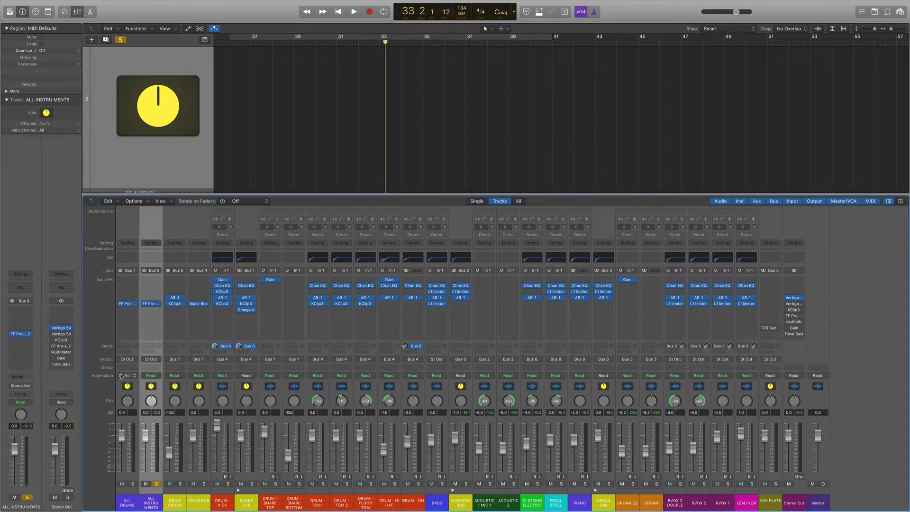
left_click(157, 484)
left_click(748, 388)
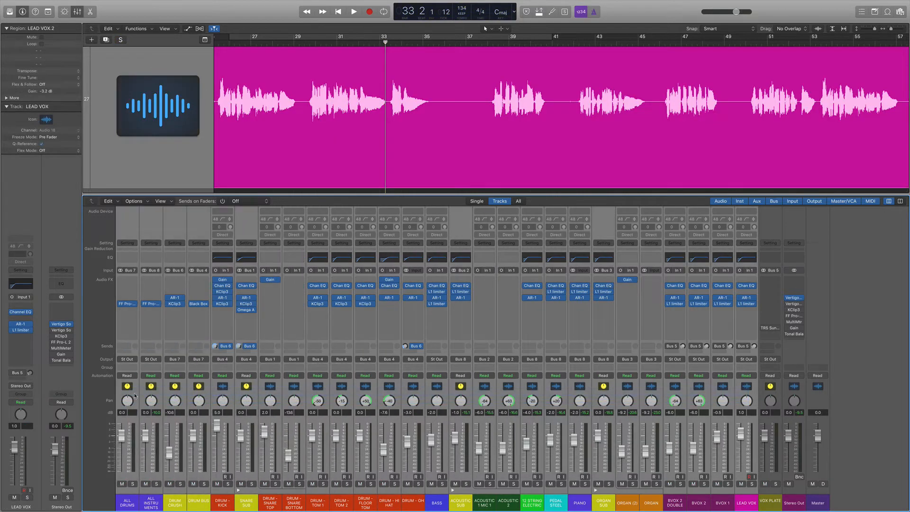
- Bypass the clippers and limiters on the mixer channels, and set a cycle range from bar 9 to about bar 26
left_click(217, 292)
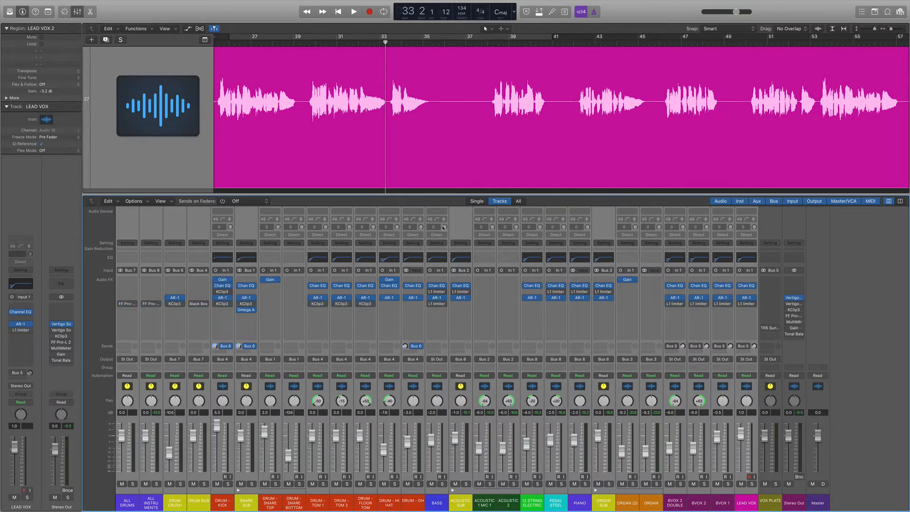
scroll(306, 70, "left", 1)
key("x")
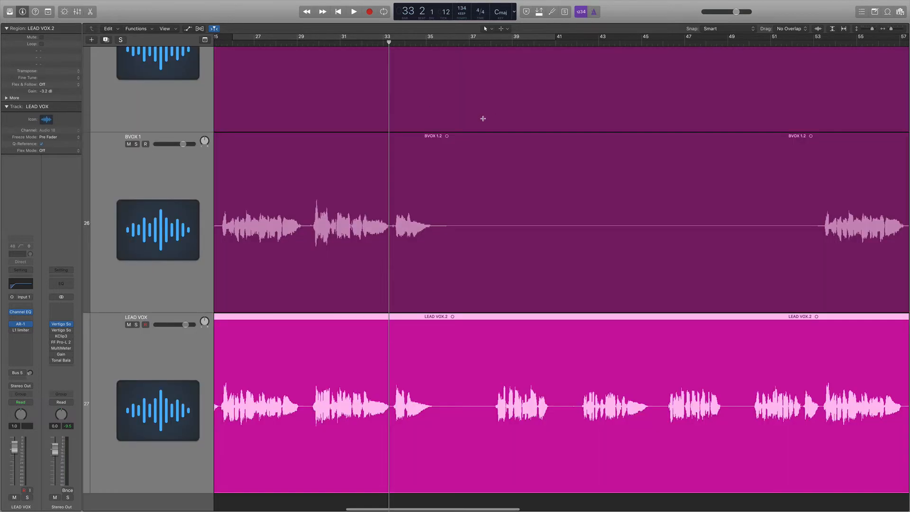
key("super+Left")
key("super+Left")
key("super+Left")
key("super+Left")
key("super+Left")
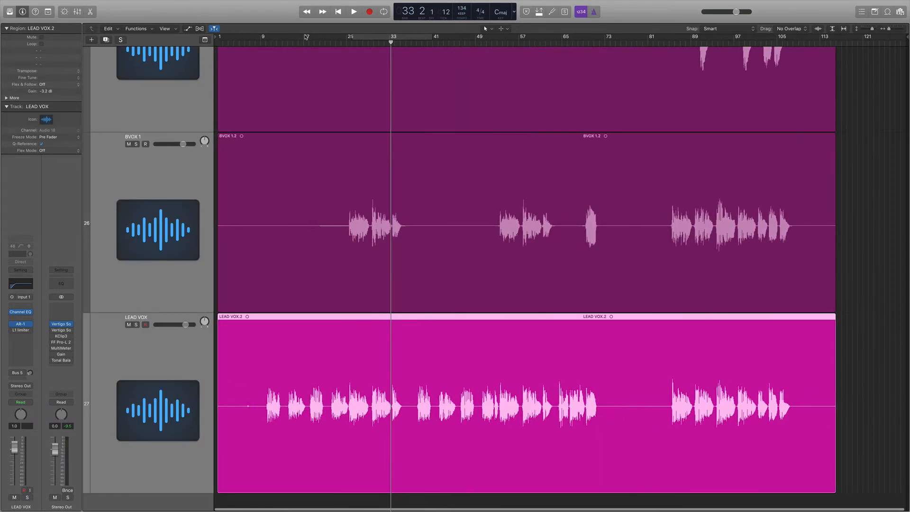
left_click_drag(261, 38, 356, 45)
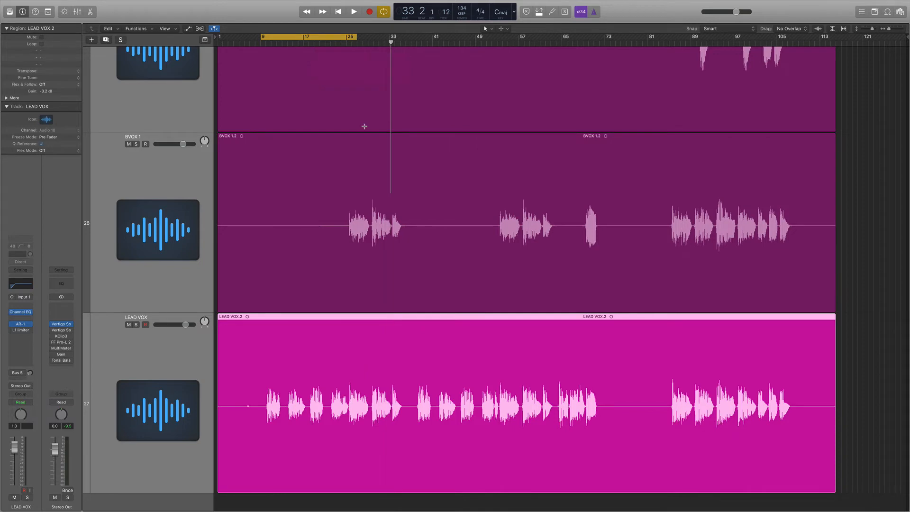
- Bypass Omega A on SNARE SUB and play the mix from bar 9 without clippers and limiters, turning the cycle off before stopping
key("x")
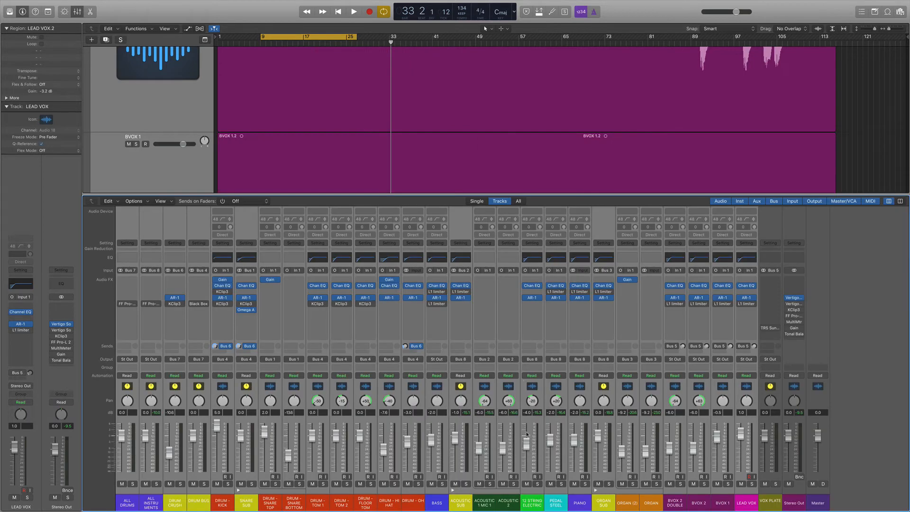
left_click(240, 310)
key("space")
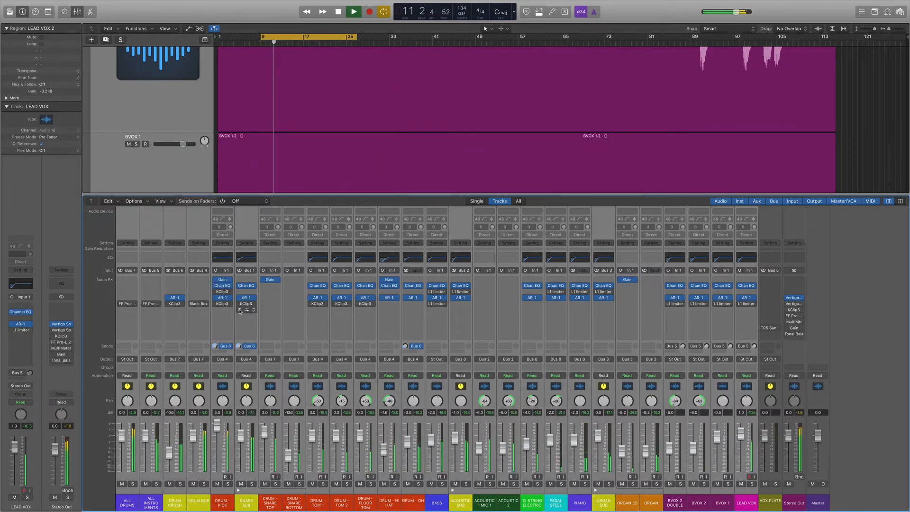
key("c")
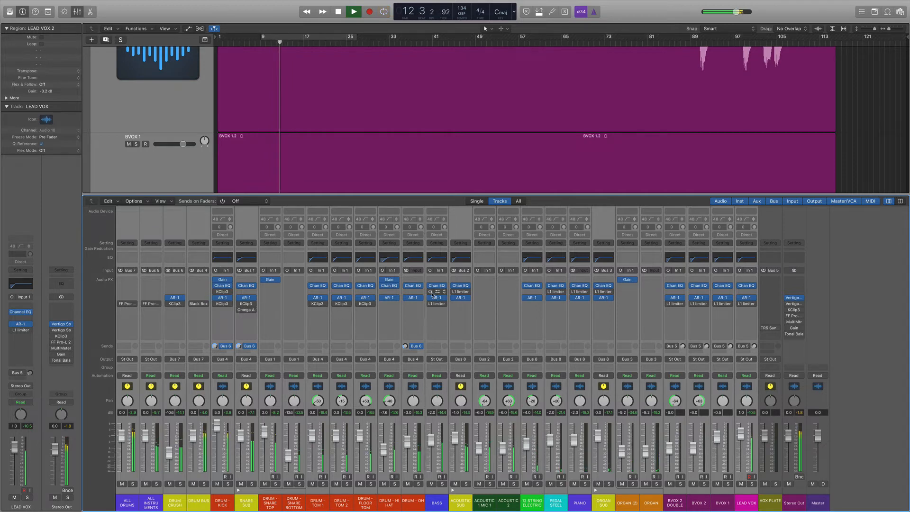
key("space")
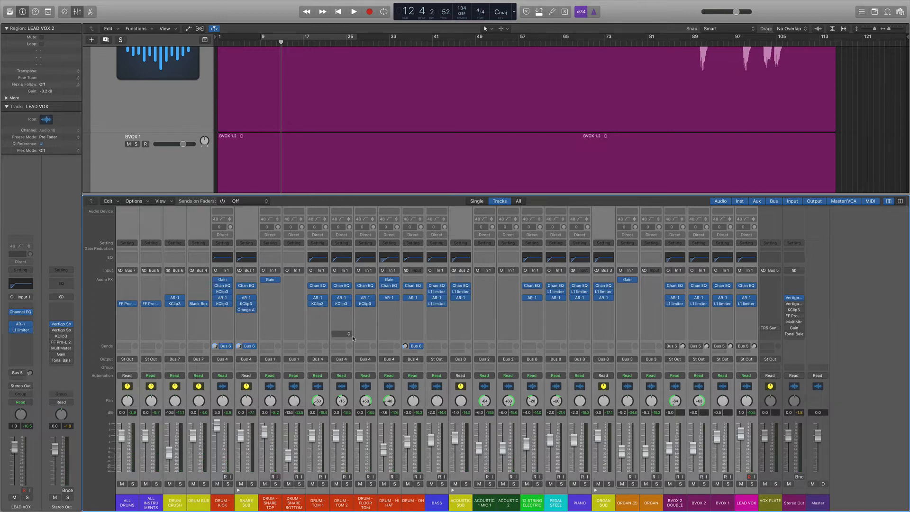
- Play the mix with the clippers and limiters enabled to check the Stereo Out peak level, and reset the peak reading
key("space")
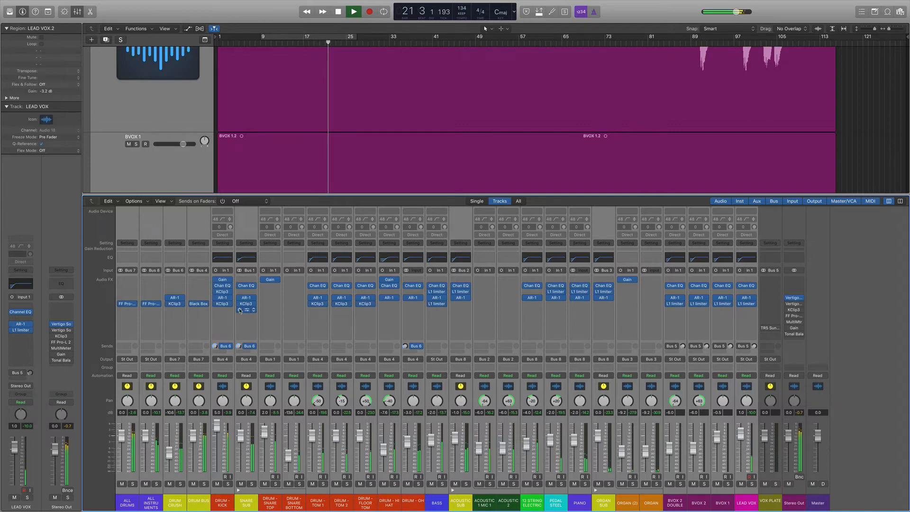
key("space")
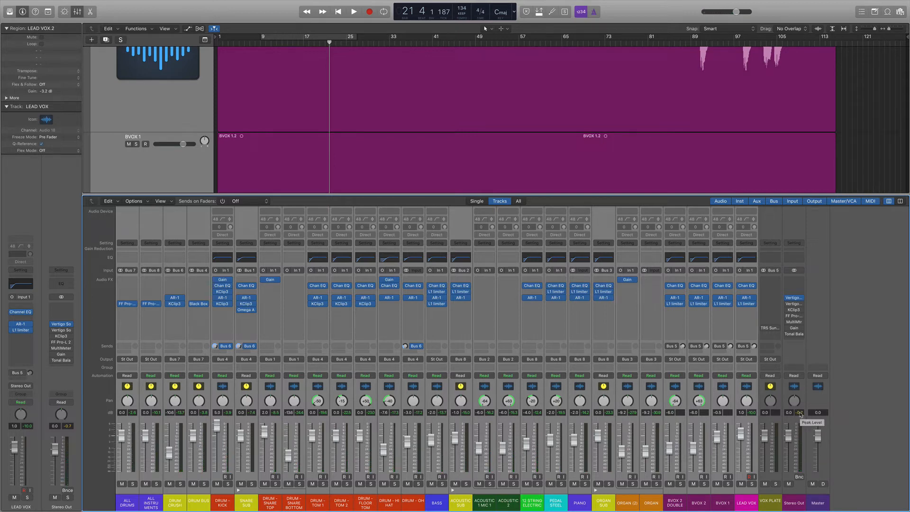
left_click(800, 412)
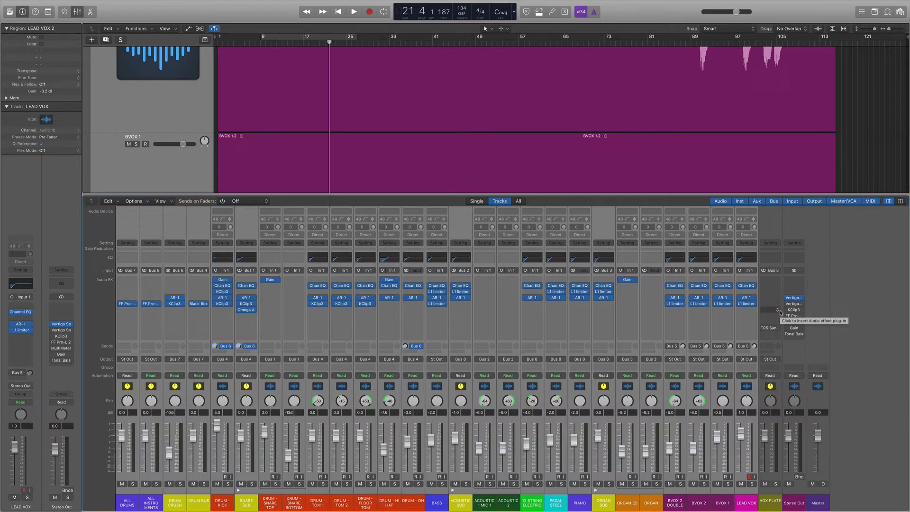
- Enable and open Vertigo VSM-4 on Stereo Out to examine its saturation settings, then close and bypass it
left_click(817, 312)
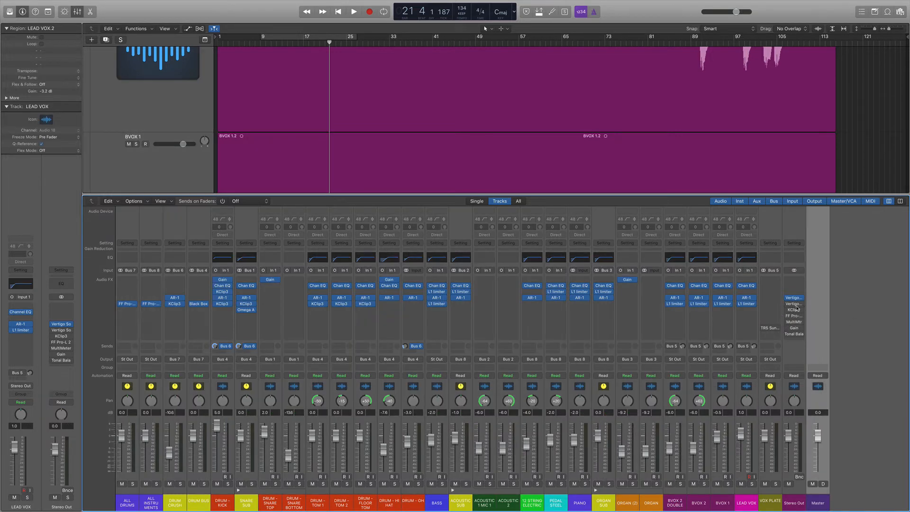
left_click(788, 304)
left_click(796, 304)
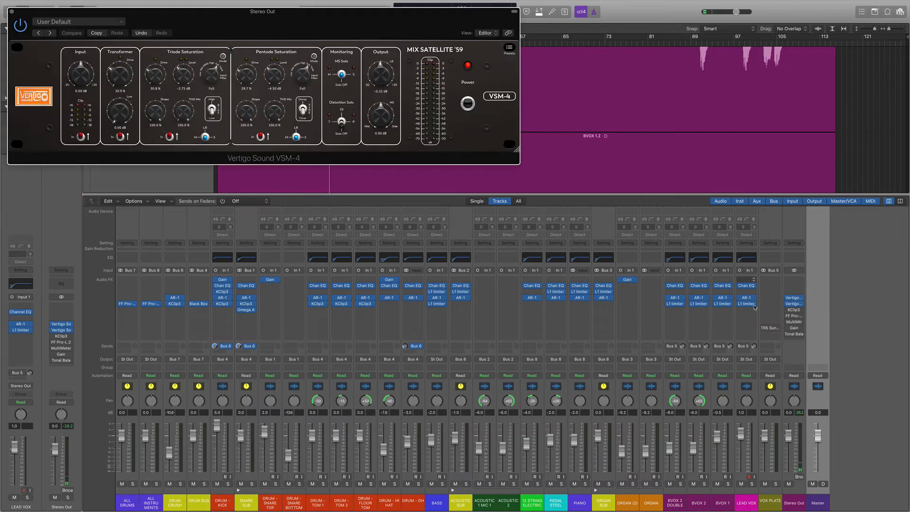
left_click(795, 305)
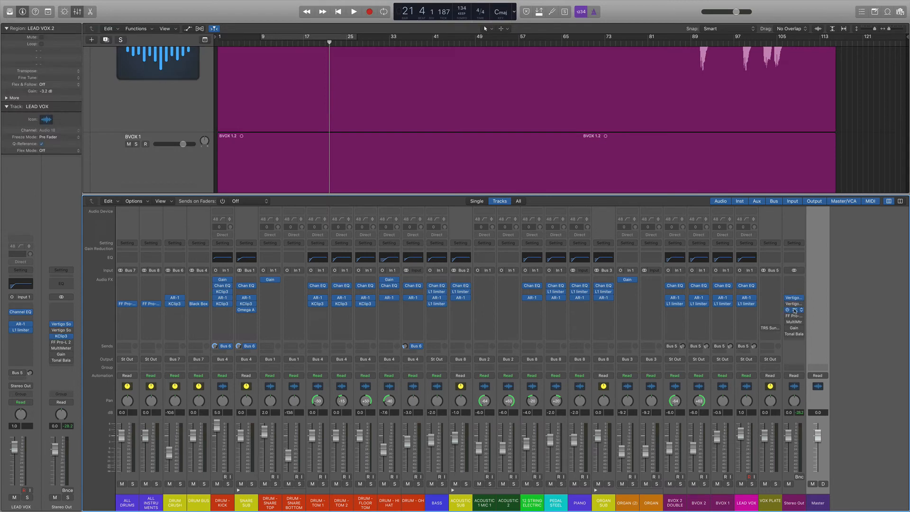
- Enable and open KClip3 on Stereo Out, play the mix to check how much it clips, then close the plug-in
left_click(795, 310)
left_click_drag(240, 4, 340, 98)
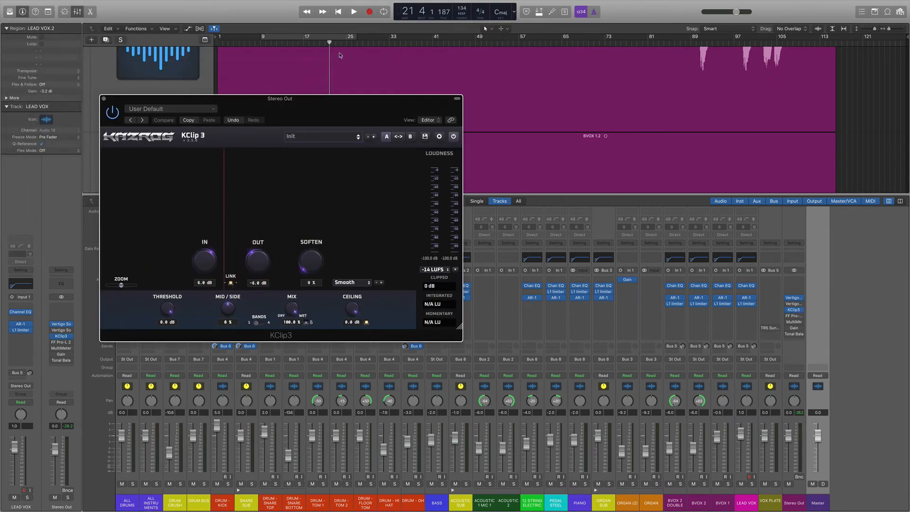
key("space")
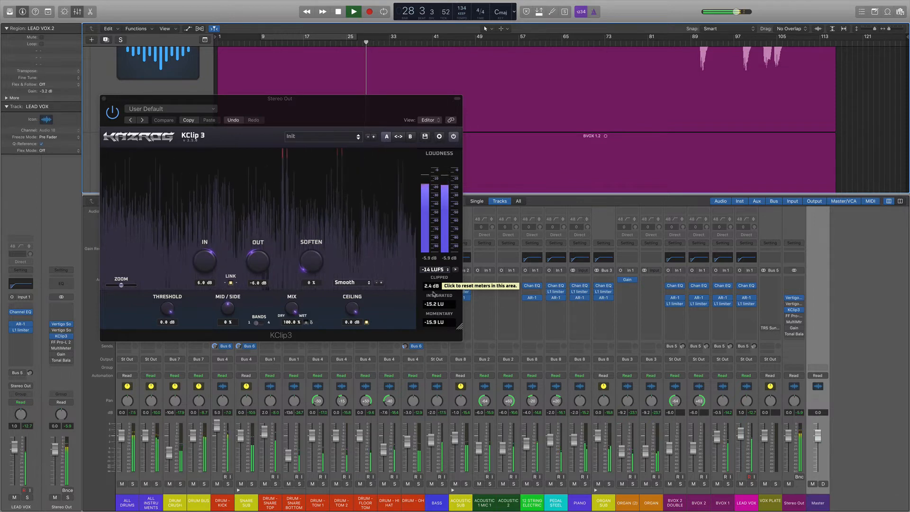
key("space")
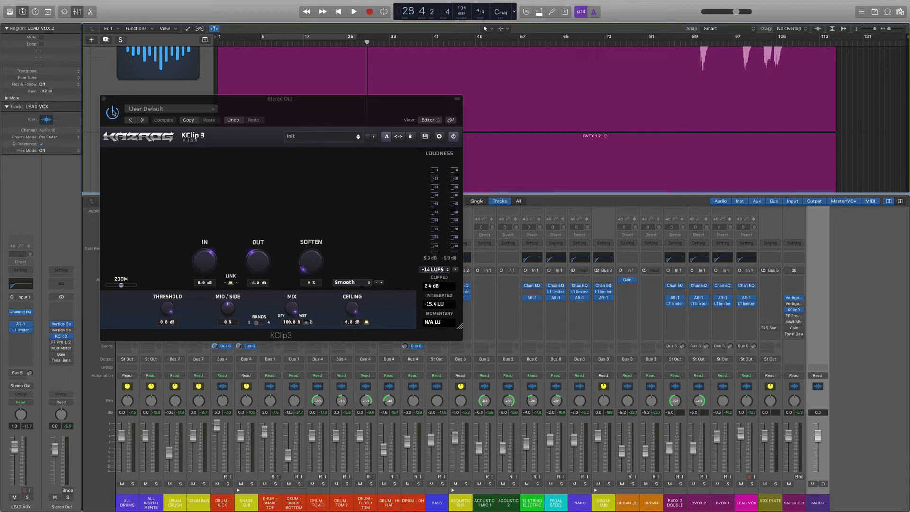
left_click(103, 99)
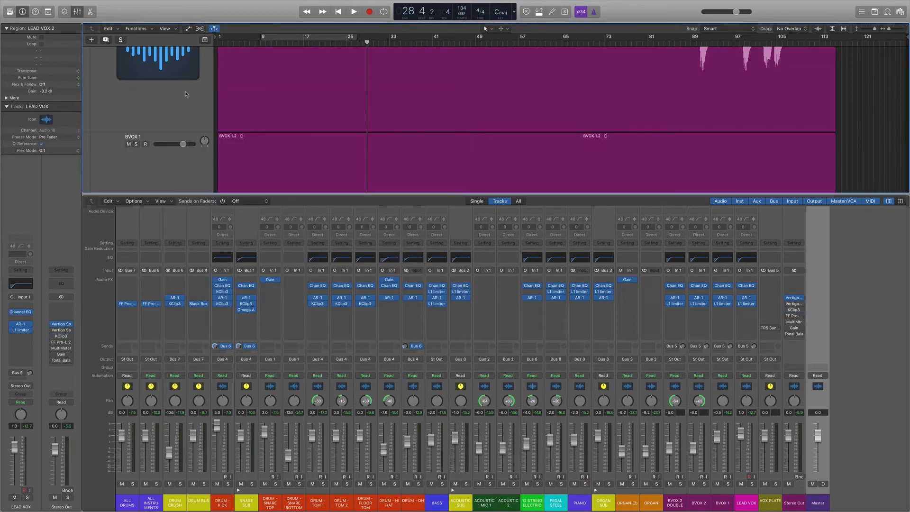
- Reopen VSM-4 on Stereo Out, turn the cycle on and play the mix with VSM-4 bypassed to check the output peak
left_click(290, 48)
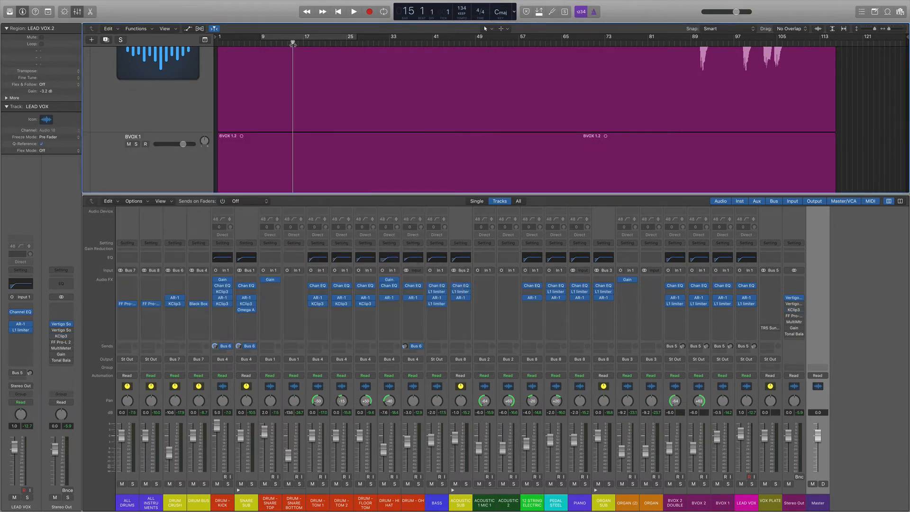
left_click(793, 304)
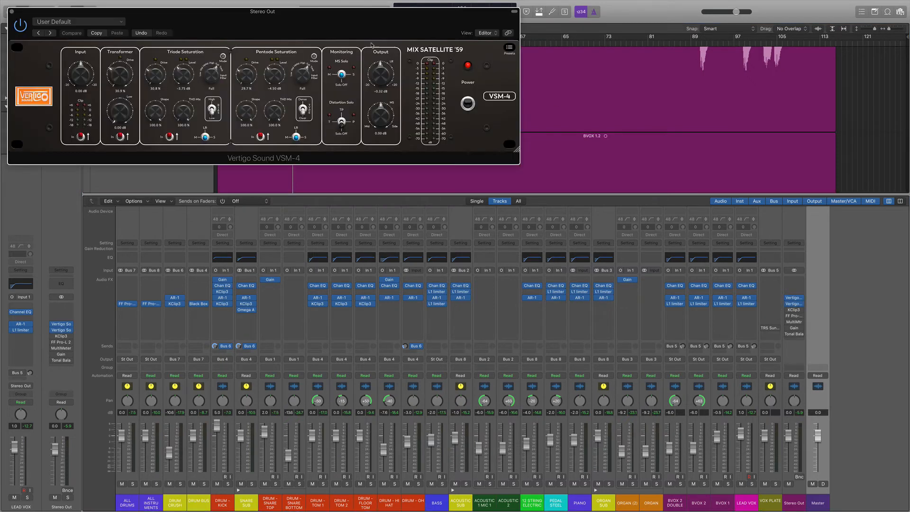
left_click(292, 40)
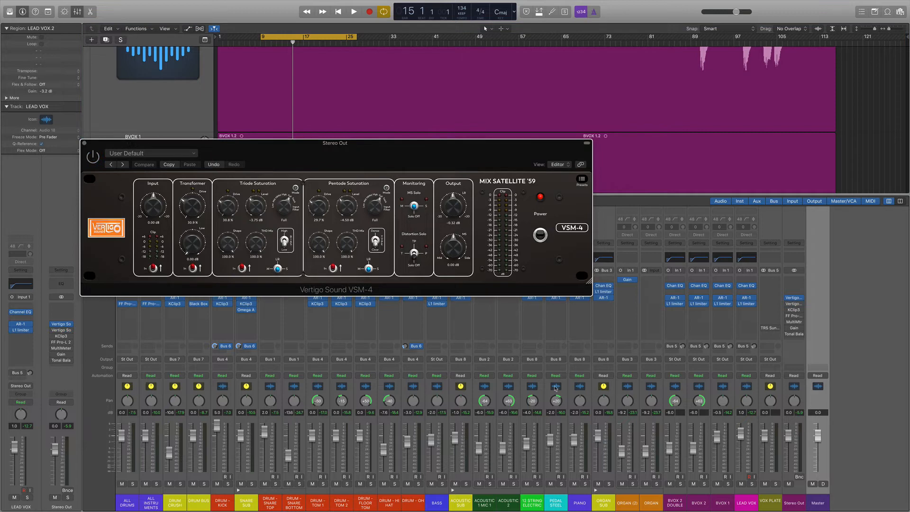
left_click(797, 388)
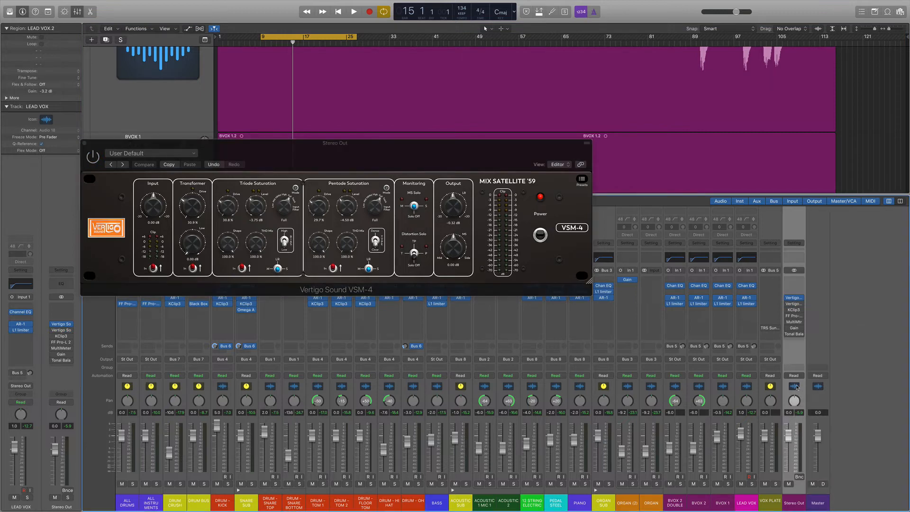
key("space")
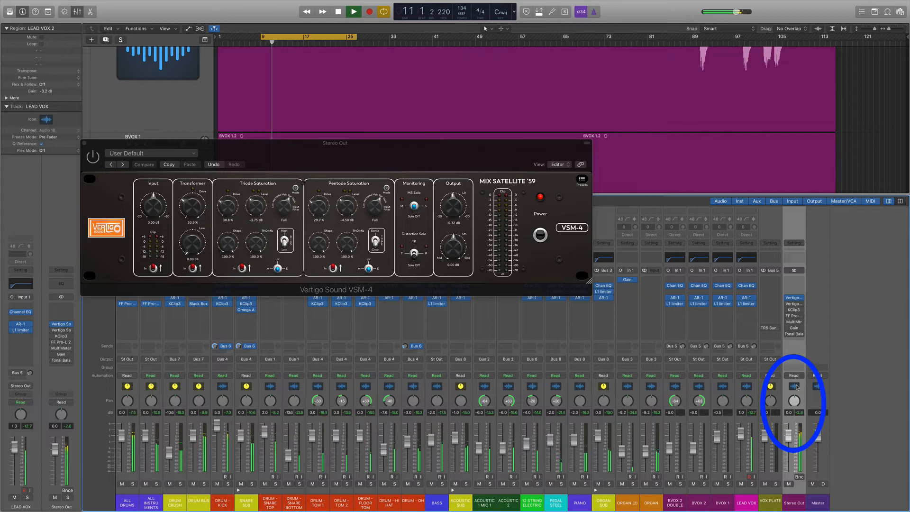
key("space")
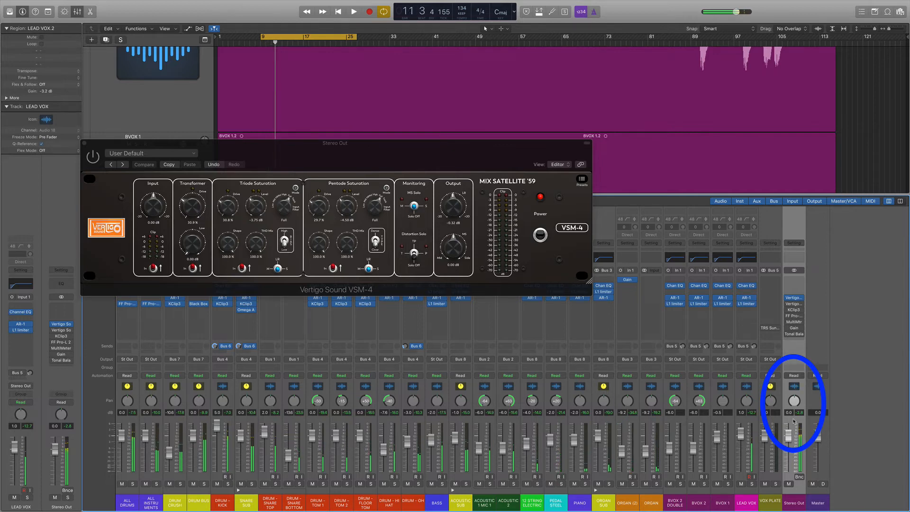
- Enable VSM-4 on Stereo Out, play the mix to check its output peak, then turn the cycle off
left_click(96, 159)
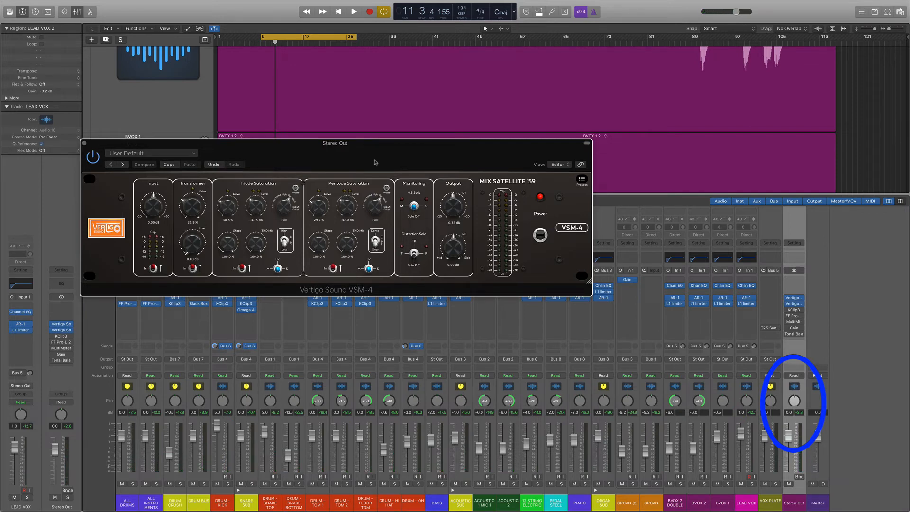
key("space")
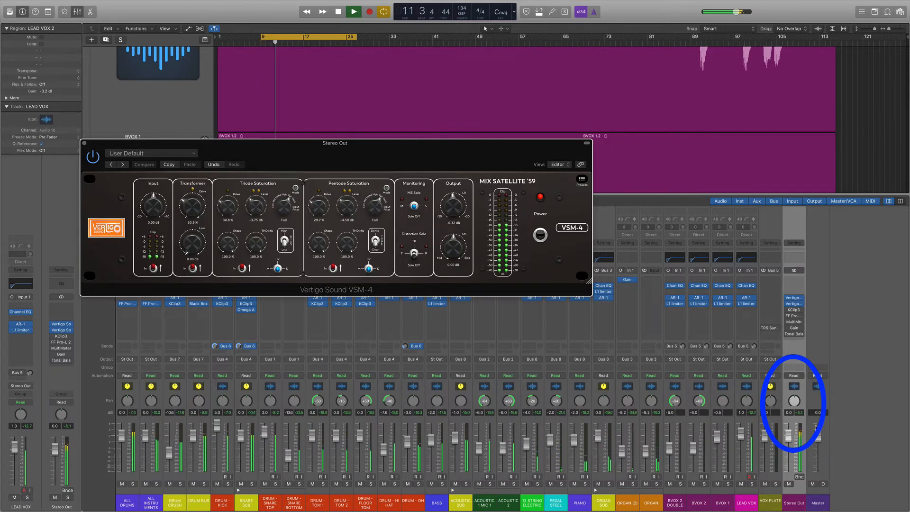
key("space")
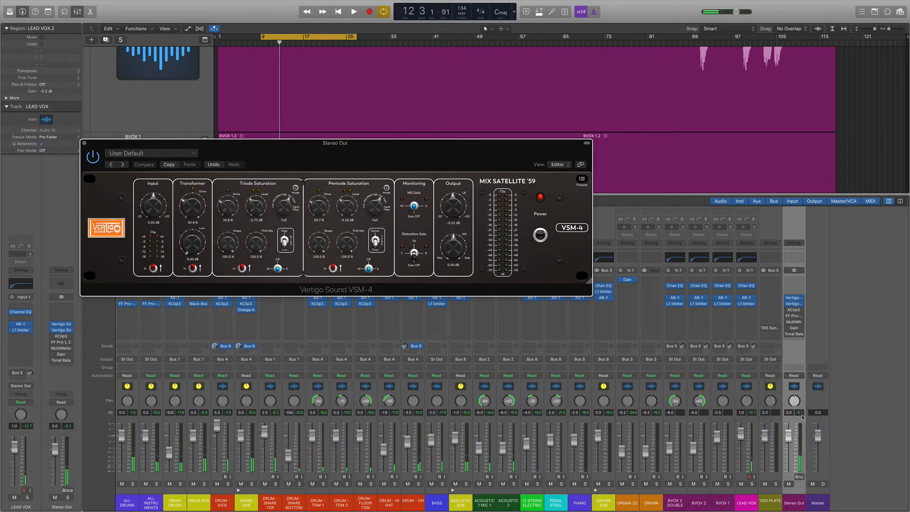
key("c")
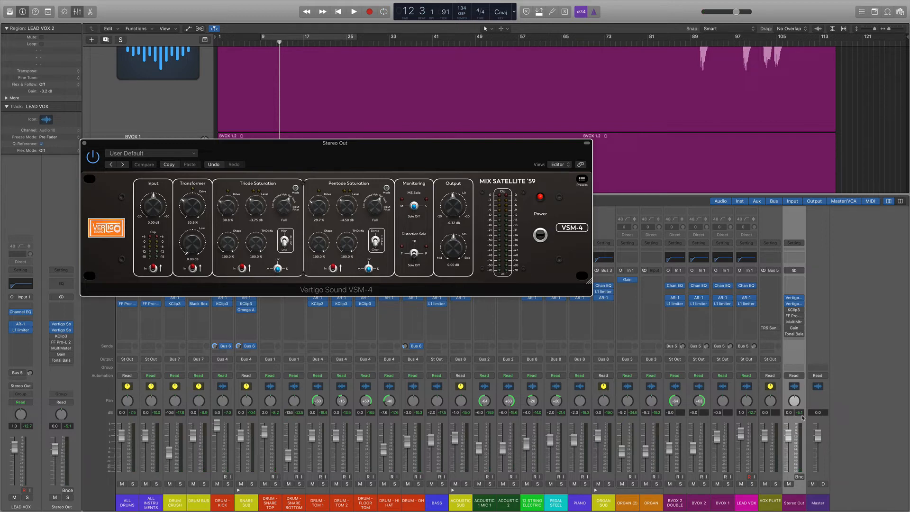
- Play the mix while switching VSM-4's own Power off and back on to compare the sound and Stereo Out level
left_click_drag(439, 158, 527, 175)
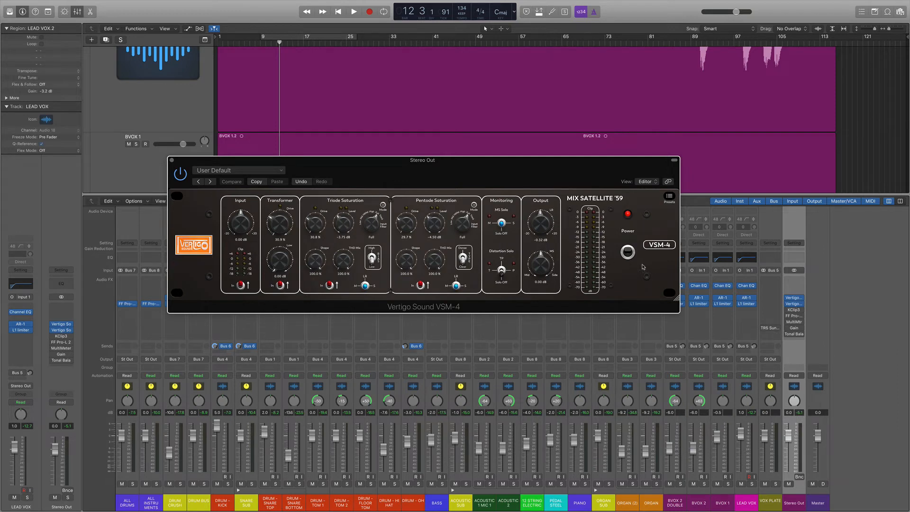
key("space")
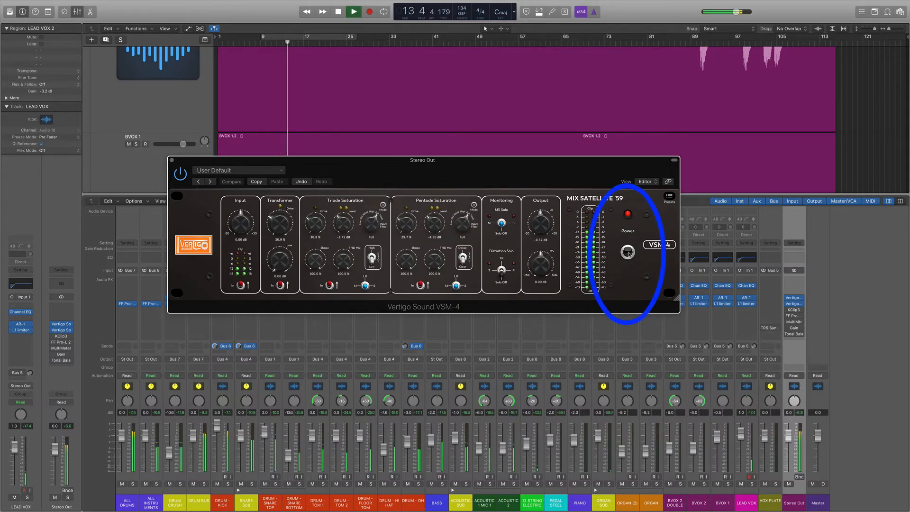
left_click(628, 253)
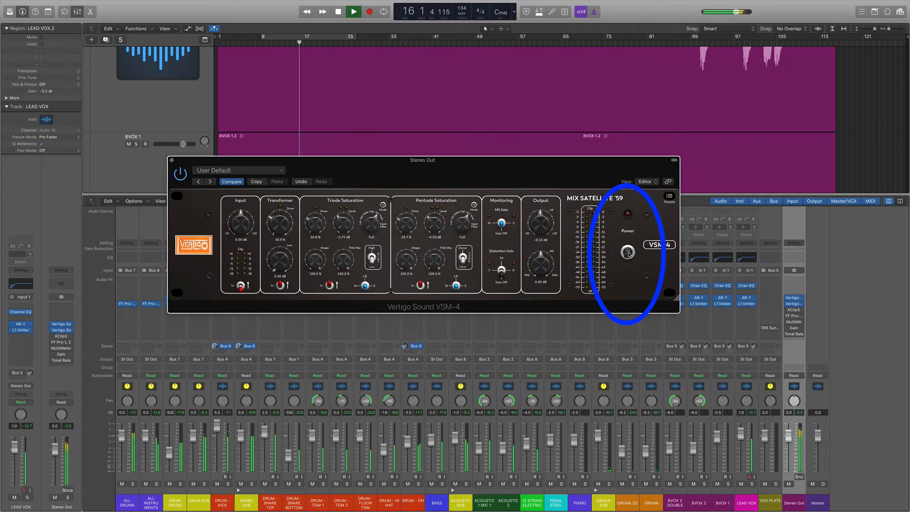
left_click(629, 252)
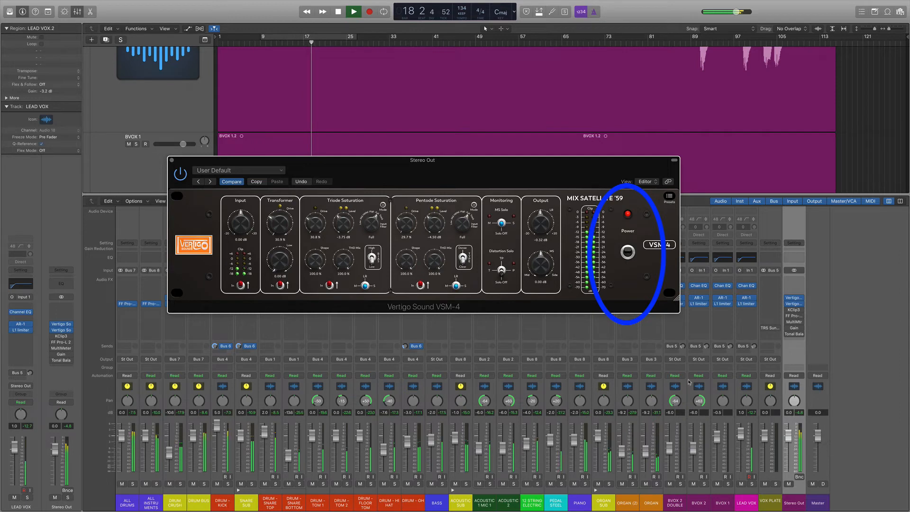
key("space")
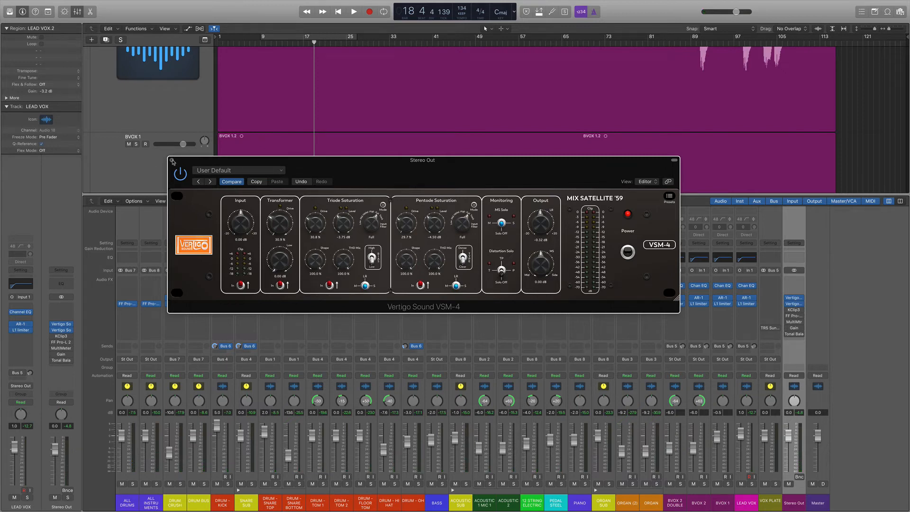
- Close VSM-4, turn the vocals' Bus 5 sends to the VOX PLATE reverb on, and play the mix from bar 10
left_click(173, 161)
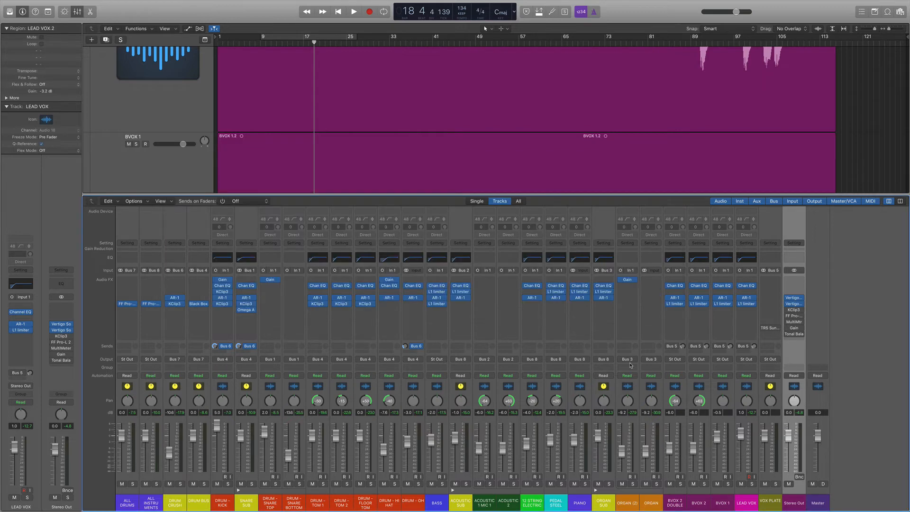
left_click(741, 346)
left_click(265, 45)
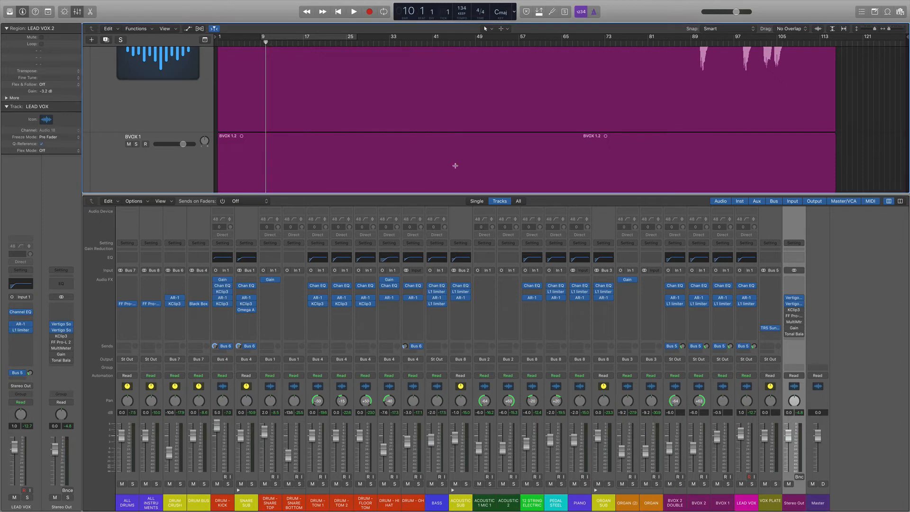
key("space")
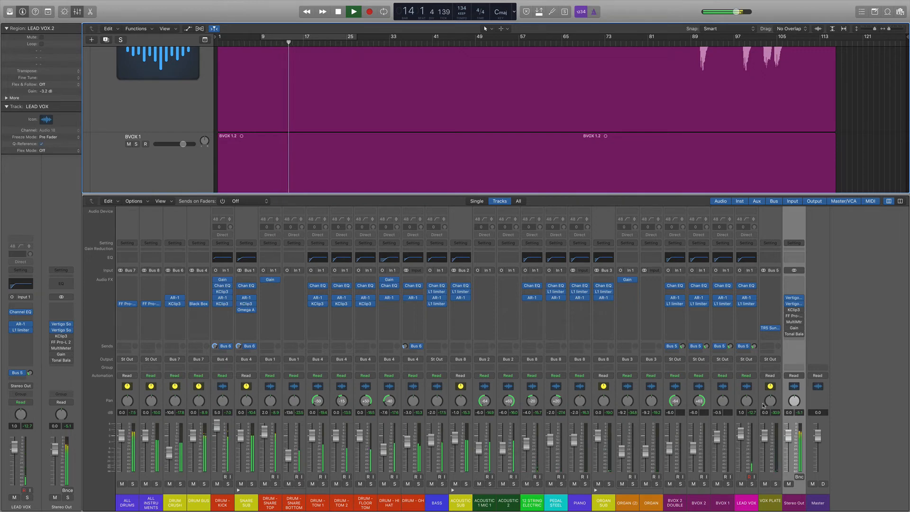
key("space")
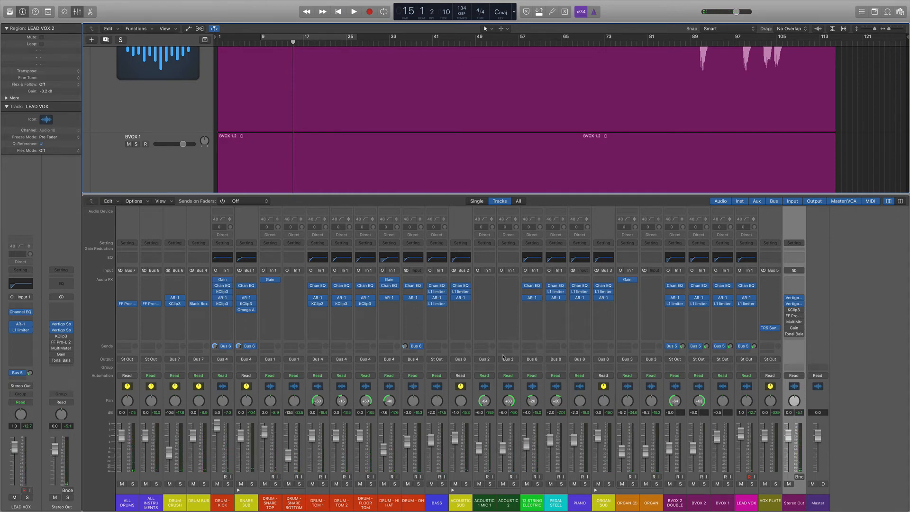
- Return the playhead to bar 9 and remove KClip3 from the Stereo Out inserts
left_click(532, 286)
left_click(532, 285)
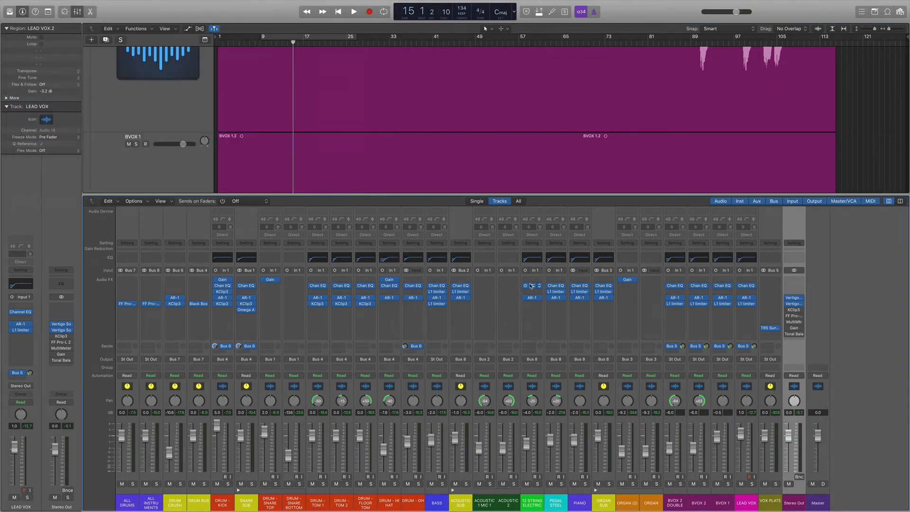
left_click(261, 44)
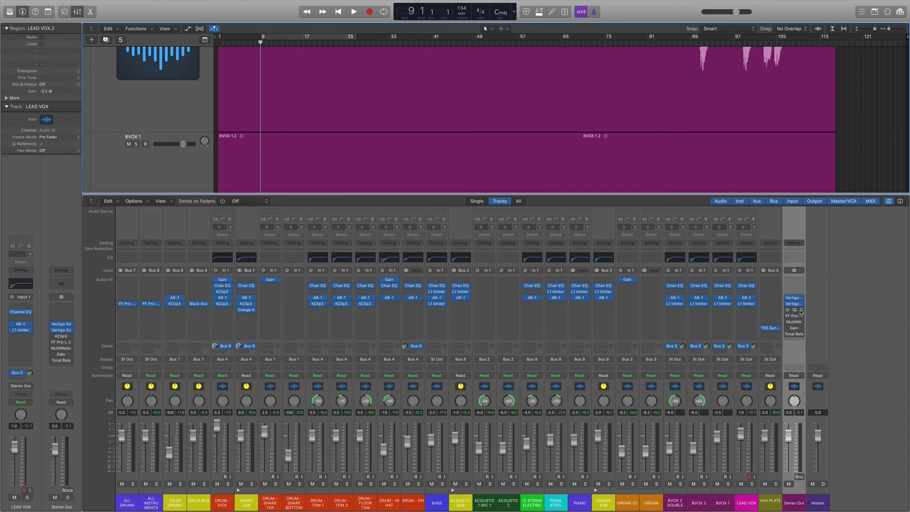
left_click(797, 313)
left_click(813, 326)
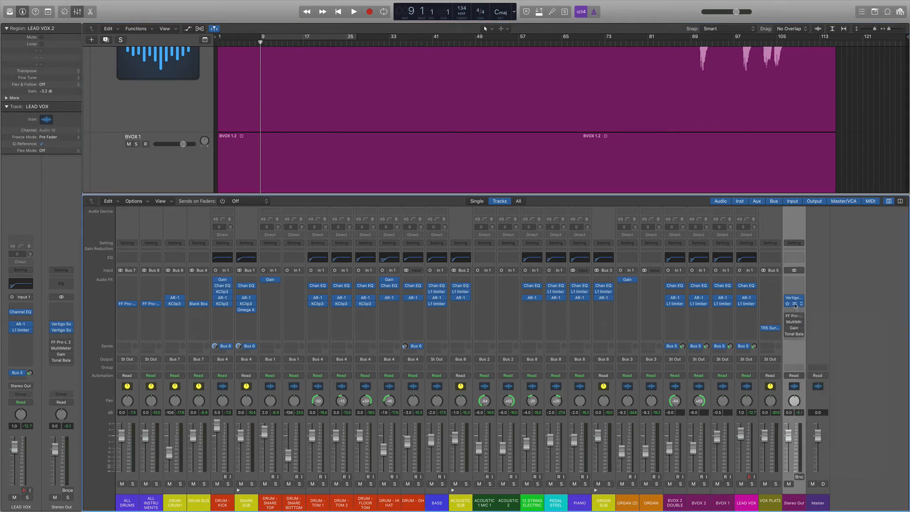
- Move Pro-L 2 into the freed insert slot below VSM-4 on Stereo Out, then enable it and the Gain plug-in
left_click(795, 306)
left_click(796, 305)
left_click_drag(795, 317, 796, 312)
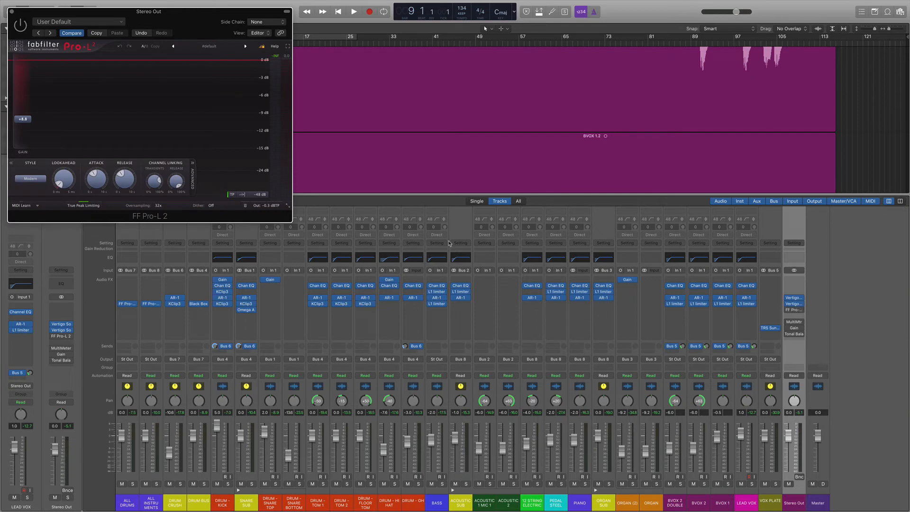
left_click(795, 329)
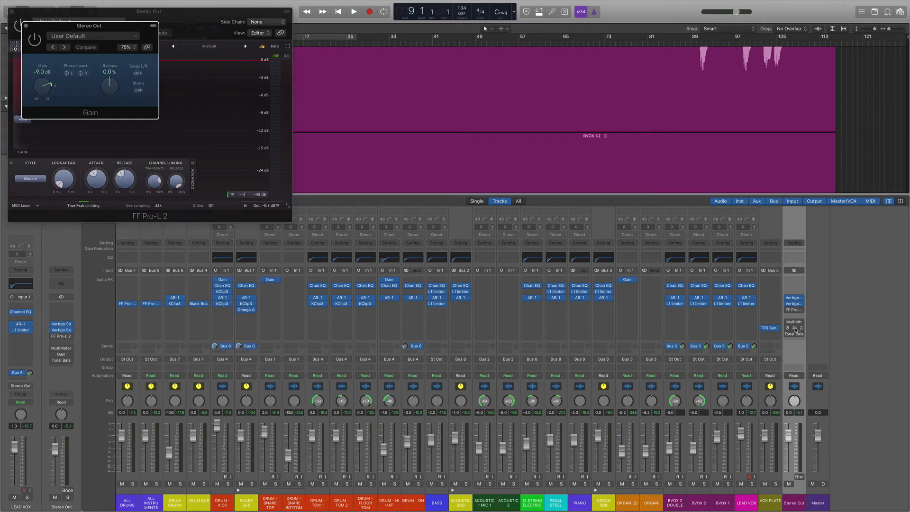
left_click(26, 26)
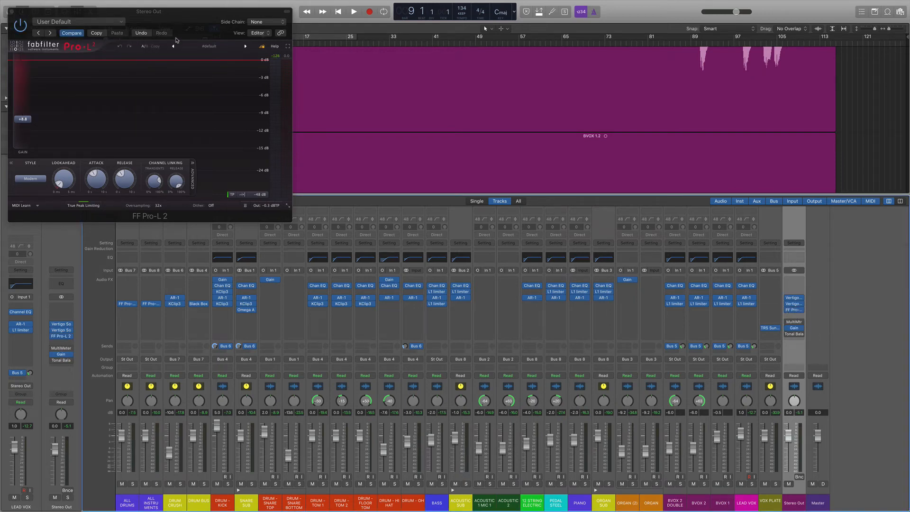
- Play the mix to watch Pro-L 2's gain reduction, then set its gain to +8.5 dB
left_click_drag(167, 36, 434, 162)
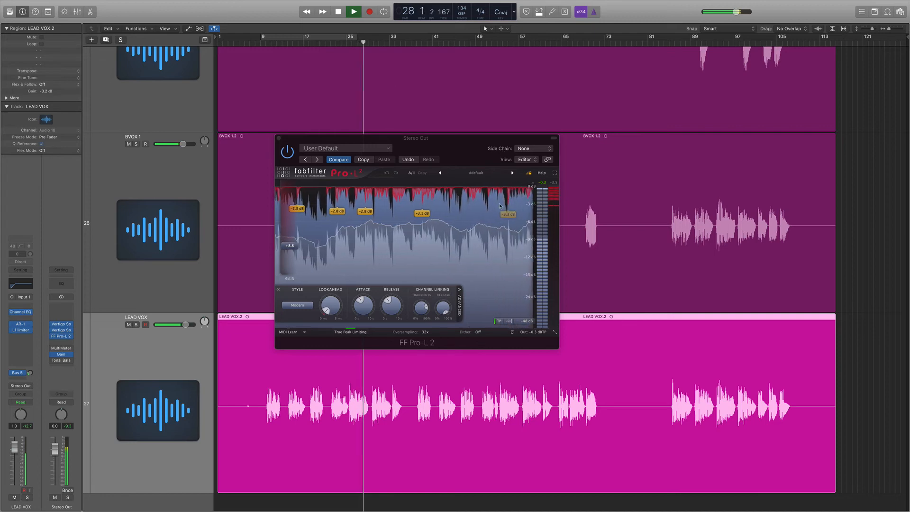
key("space")
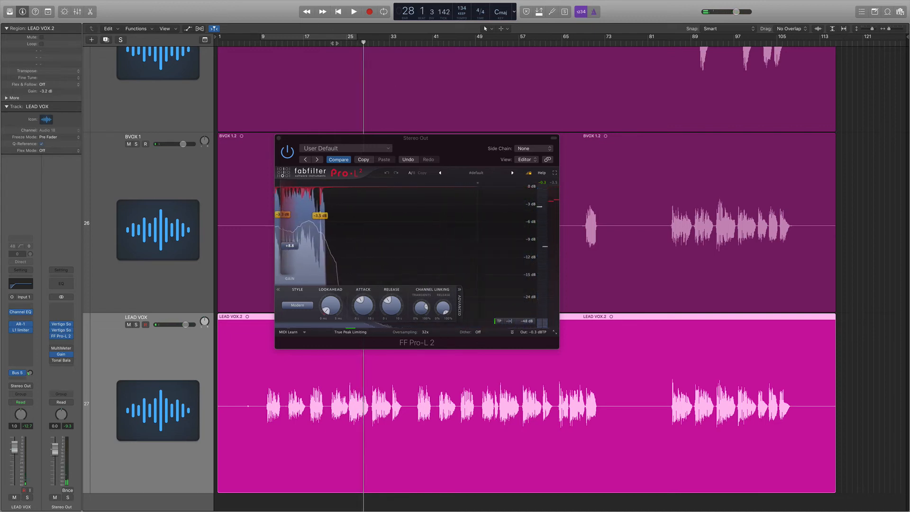
left_click(334, 43)
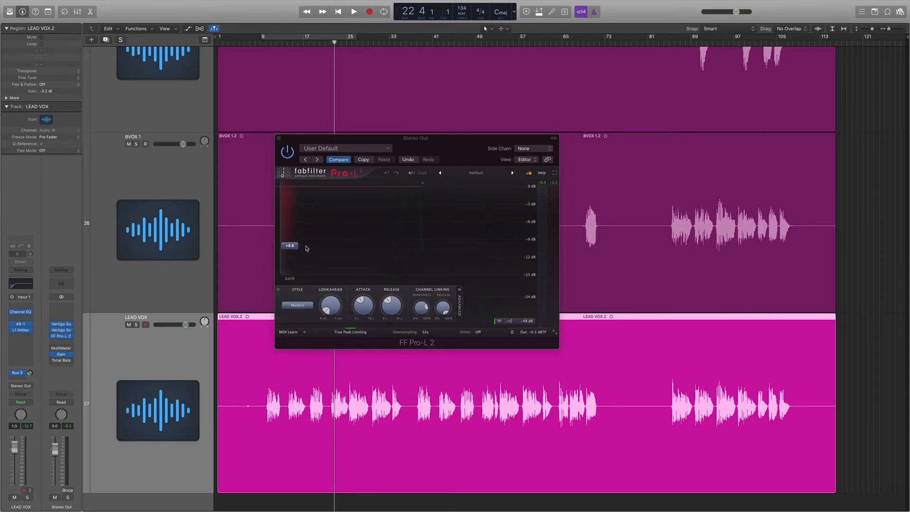
left_click(297, 248)
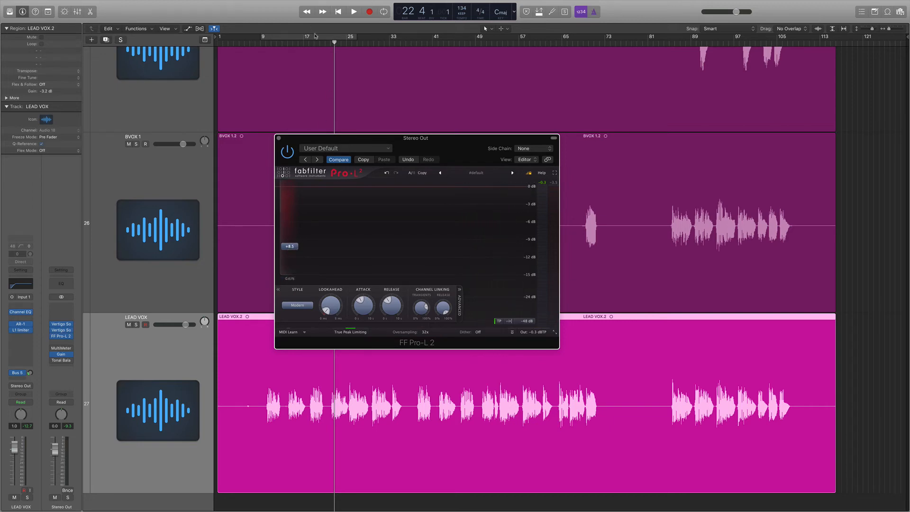
- Play the mix from bar 19 to check the limiting at the new Pro-L 2 gain, and show the mixer
left_click(317, 36)
key("space")
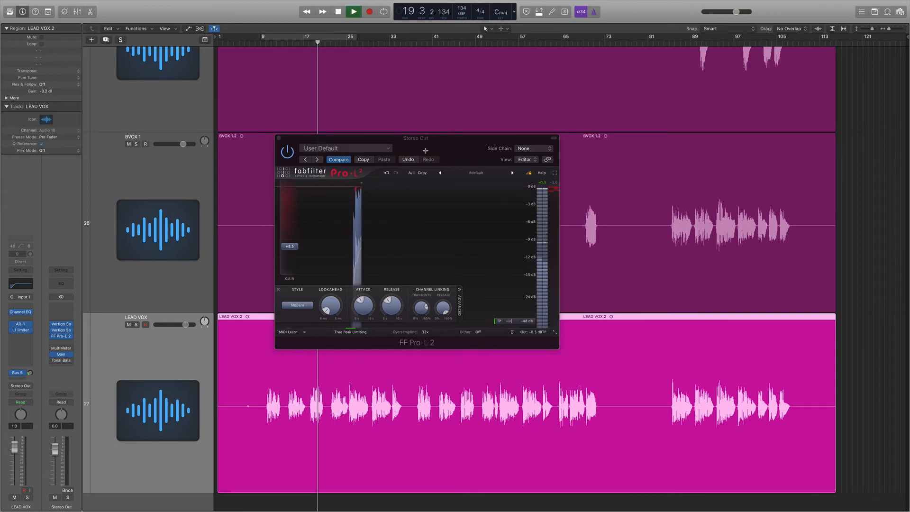
key("x")
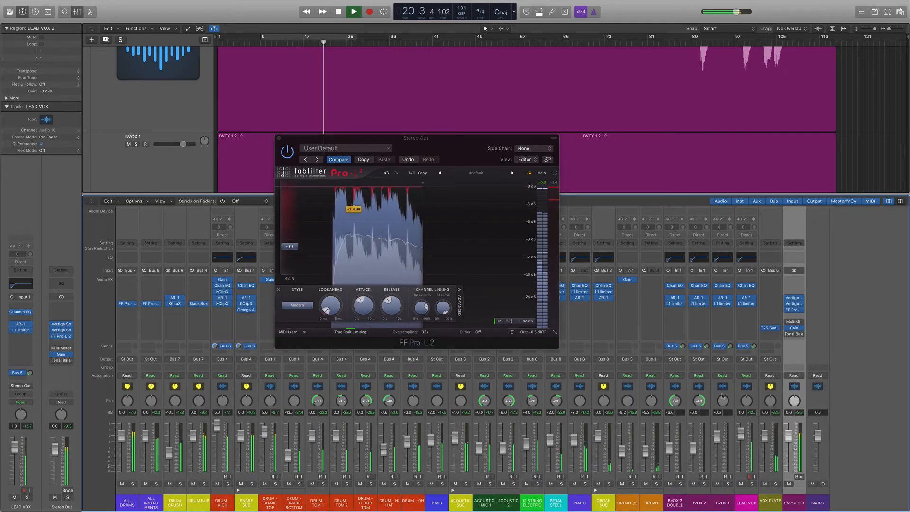
key("space")
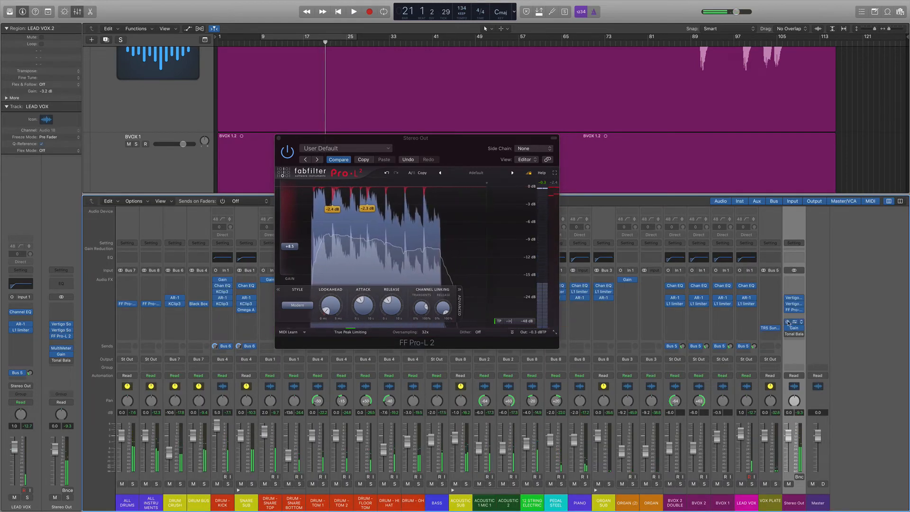
- Enable MultiMeter on Stereo Out beside Pro-L 2, play the mix to read its LUFS and peak levels, then close both plug-ins
left_click(792, 322)
left_click_drag(242, 20, 810, 140)
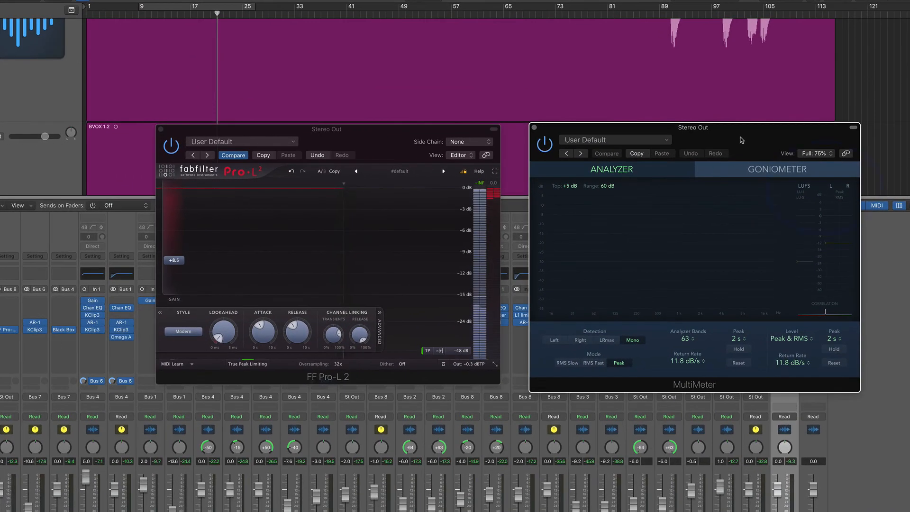
key("space")
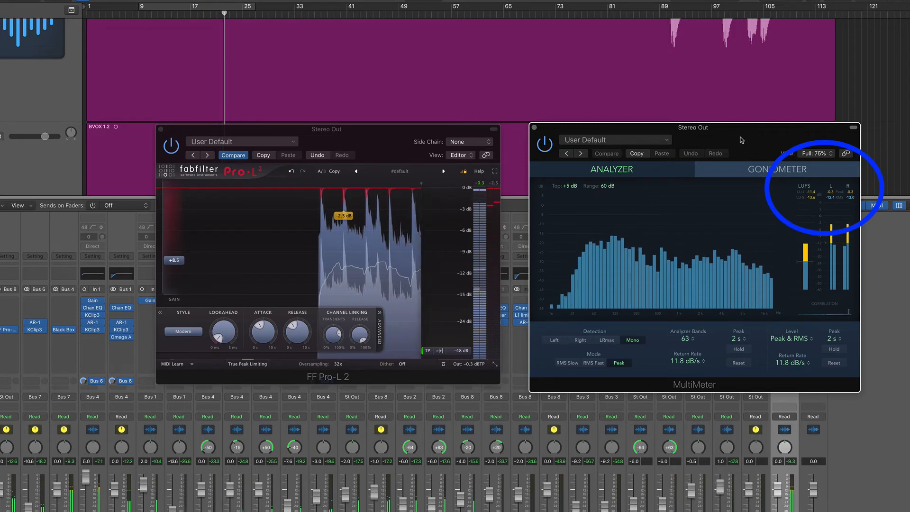
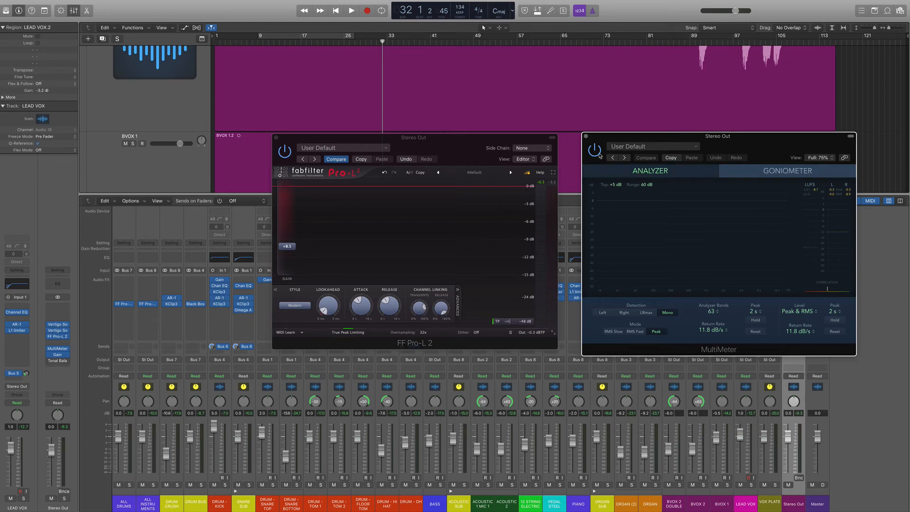
left_click(586, 137)
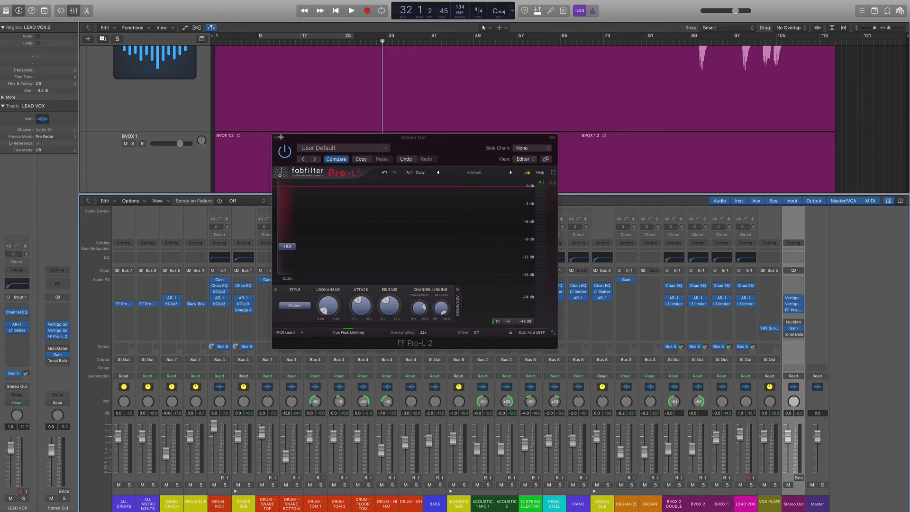
left_click(276, 138)
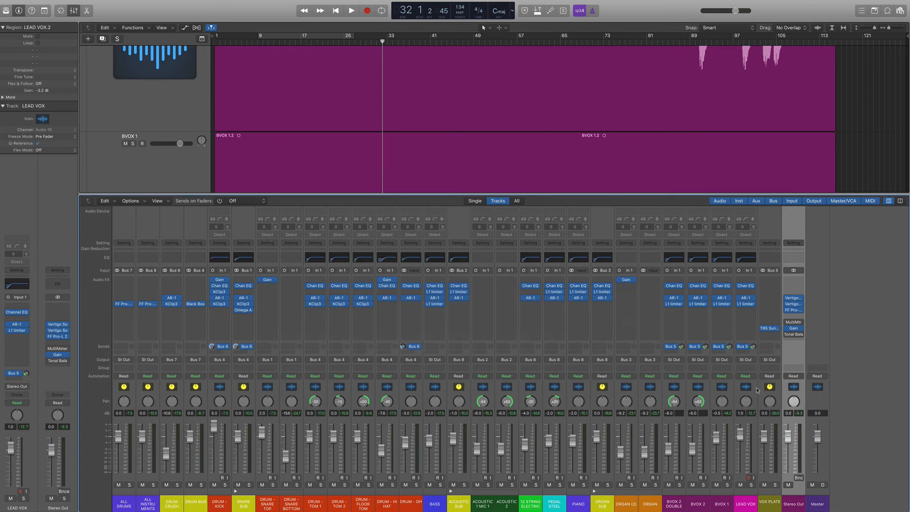
- Bypass the clipping, limiting and saturation inserts on the tracks and buses, and reopen MultiMeter and Pro-L 2 on Stereo Out
left_click_drag(765, 390, 126, 384)
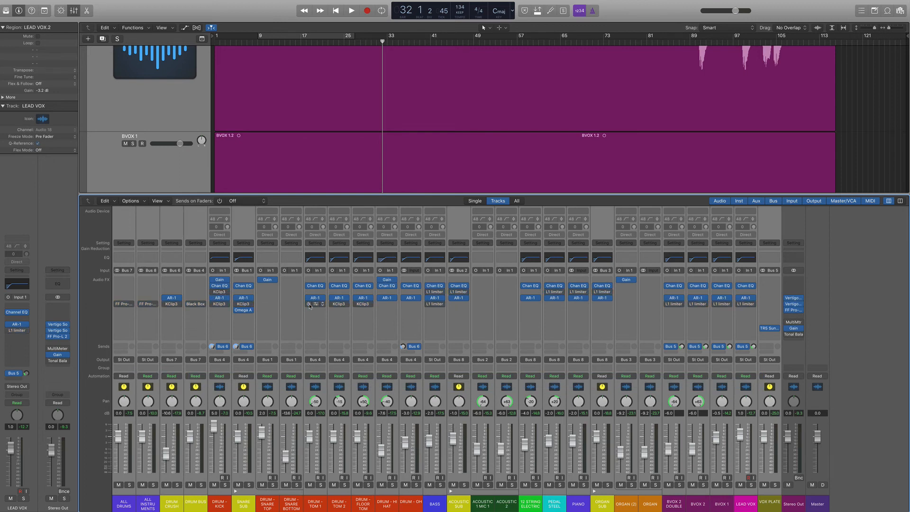
left_click(795, 305)
left_click(795, 305)
left_click(795, 324)
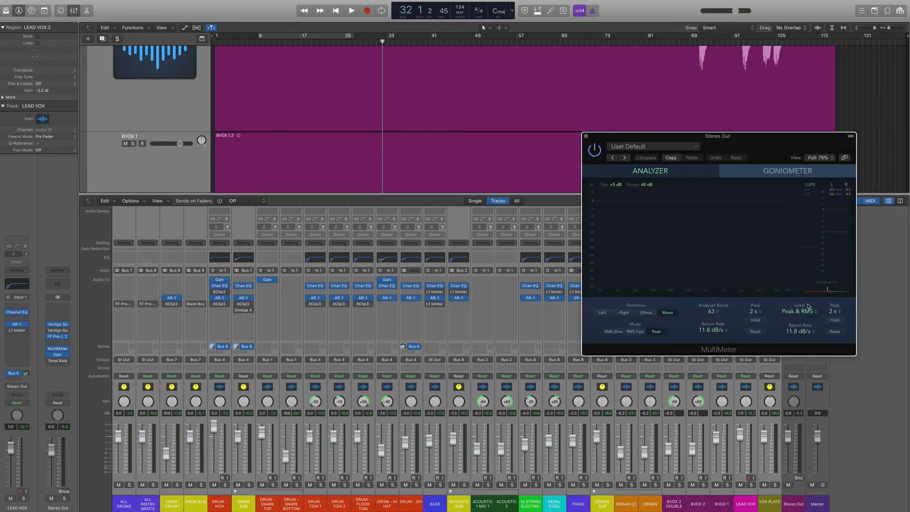
left_click_drag(768, 152, 628, 228)
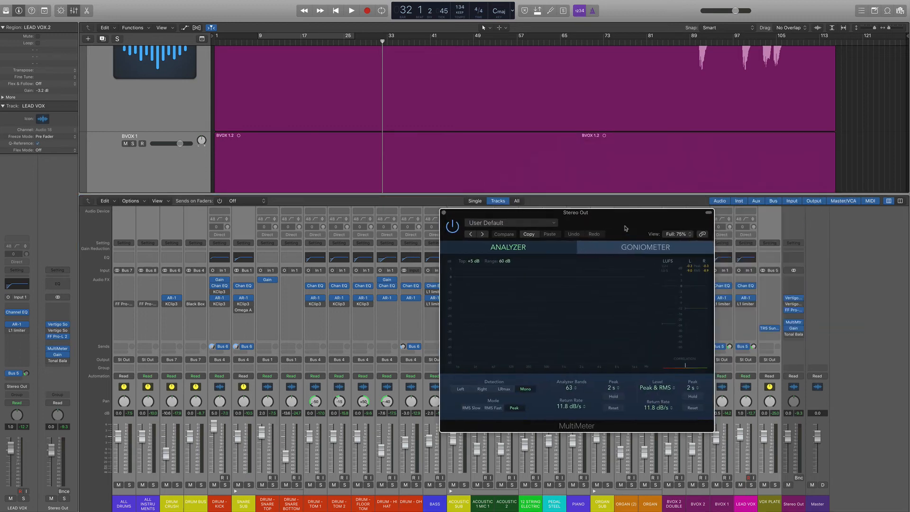
left_click(800, 312)
- Arrange Pro-L 2 and MultiMeter side by side and play the mix from bar 26 to check gain reduction and loudness
left_click(350, 42)
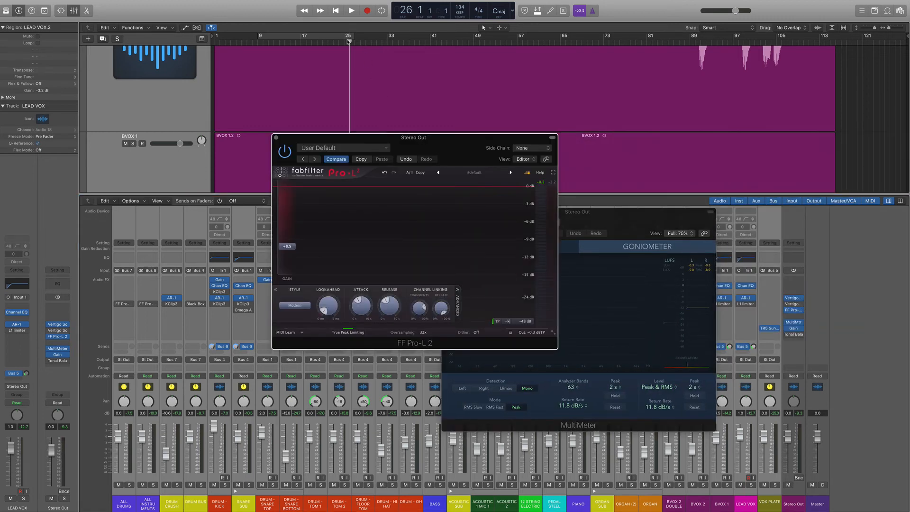
left_click_drag(462, 150, 339, 188)
left_click_drag(620, 218, 641, 203)
key("space")
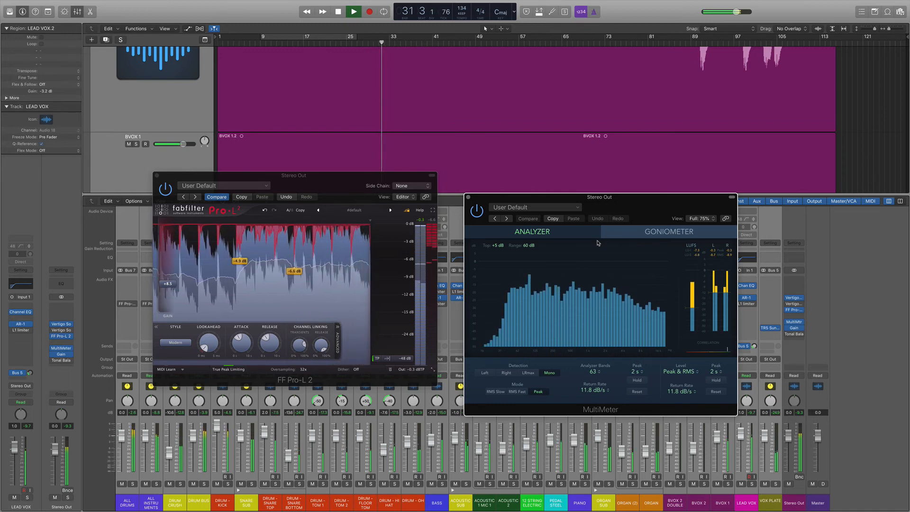
key("space")
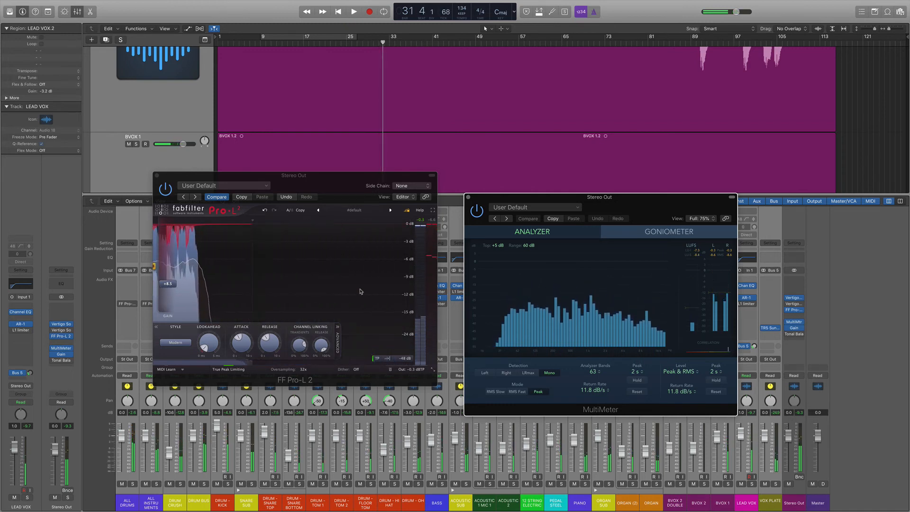
- Play the mix again from bar 24 to recheck Pro-L 2's gain reduction and MultiMeter's loudness, then close both plug-ins
left_click_drag(347, 183, 359, 205)
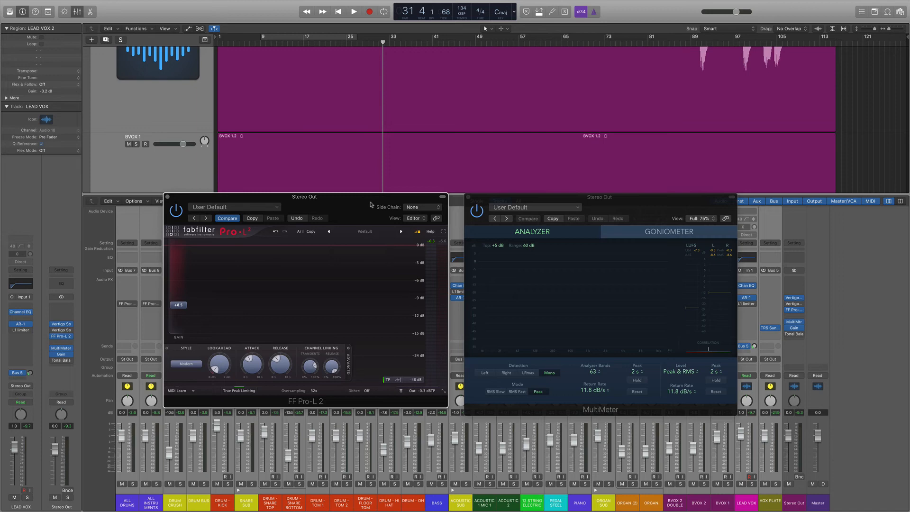
left_click(342, 43)
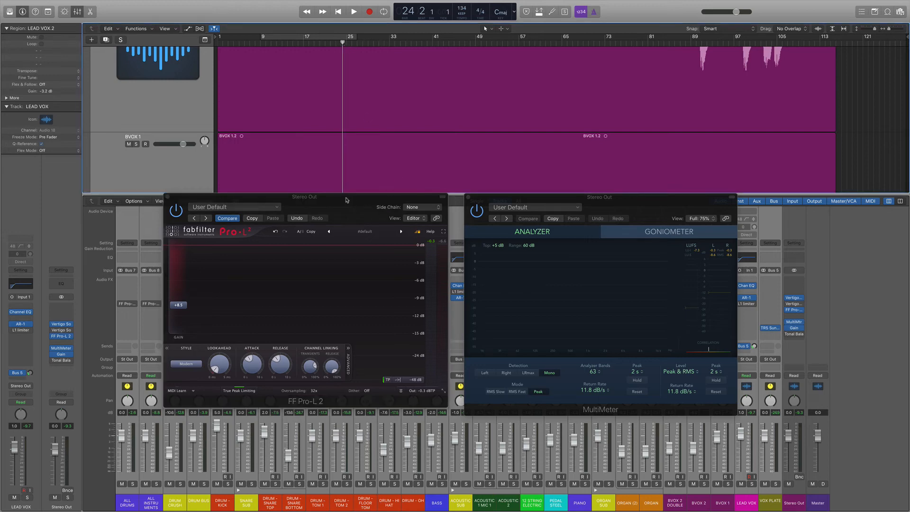
left_click_drag(346, 199, 357, 188)
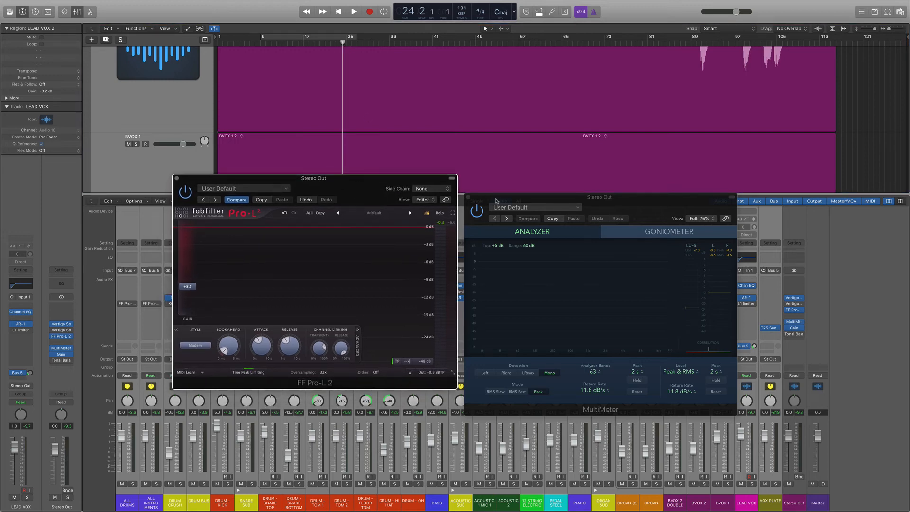
key("space")
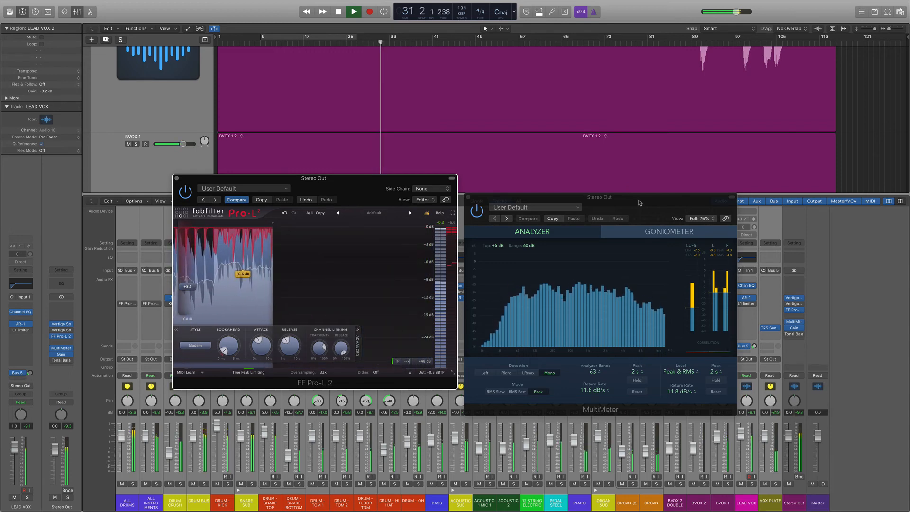
key("space")
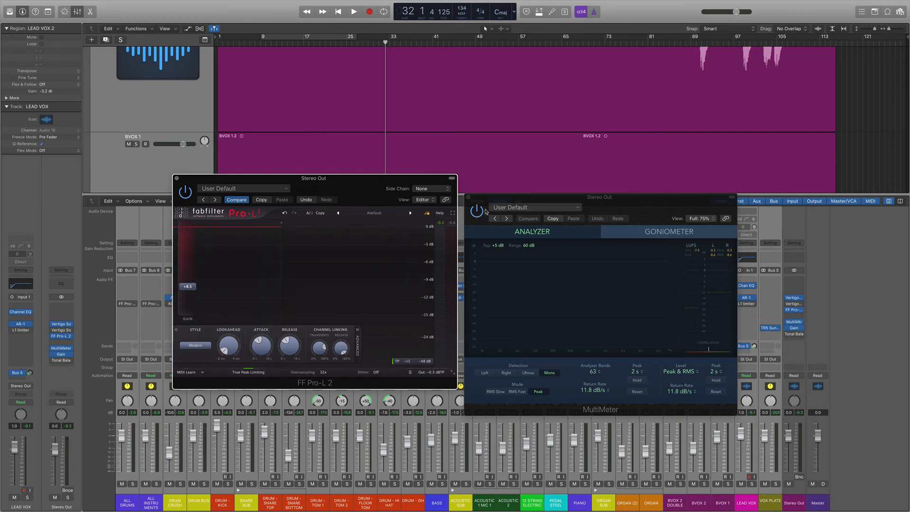
left_click(468, 197)
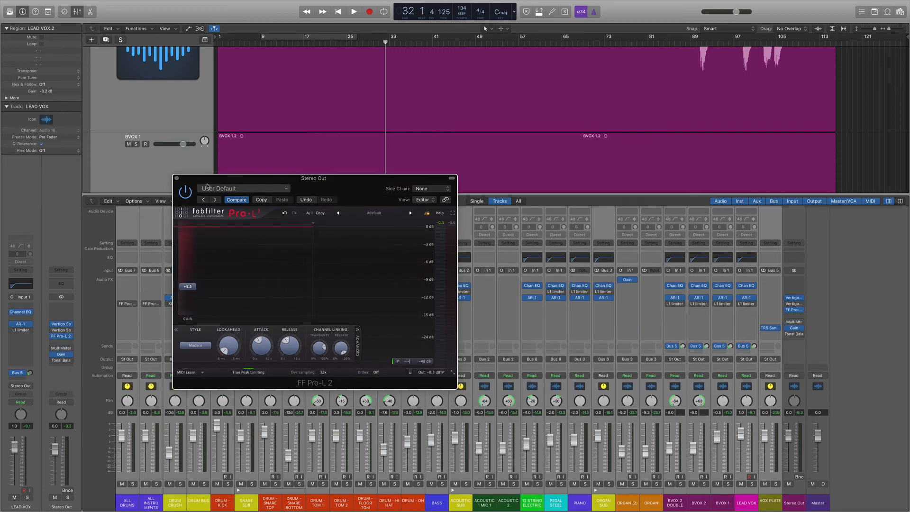
left_click(175, 179)
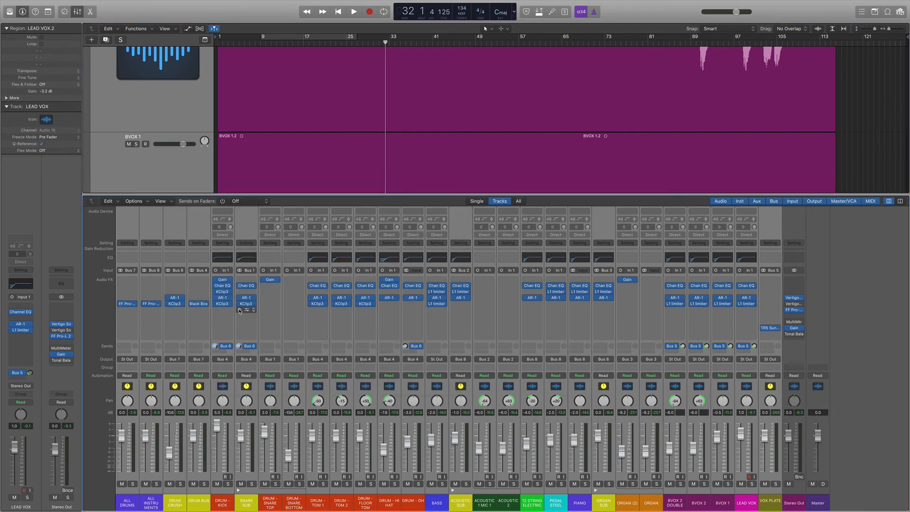
- Open MultiMeter on Stereo Out, play the mix from bar 24 to check its loudness, and close the meter
left_click(795, 324)
left_click(345, 44)
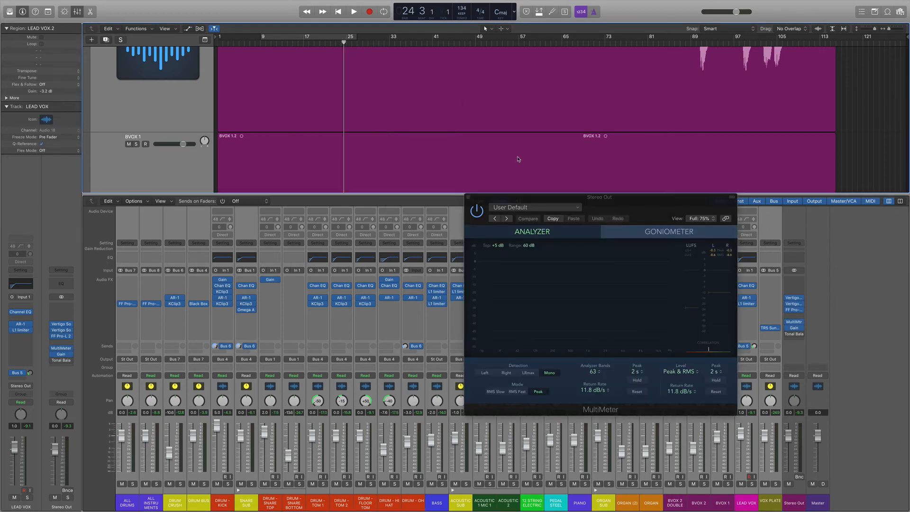
key("space")
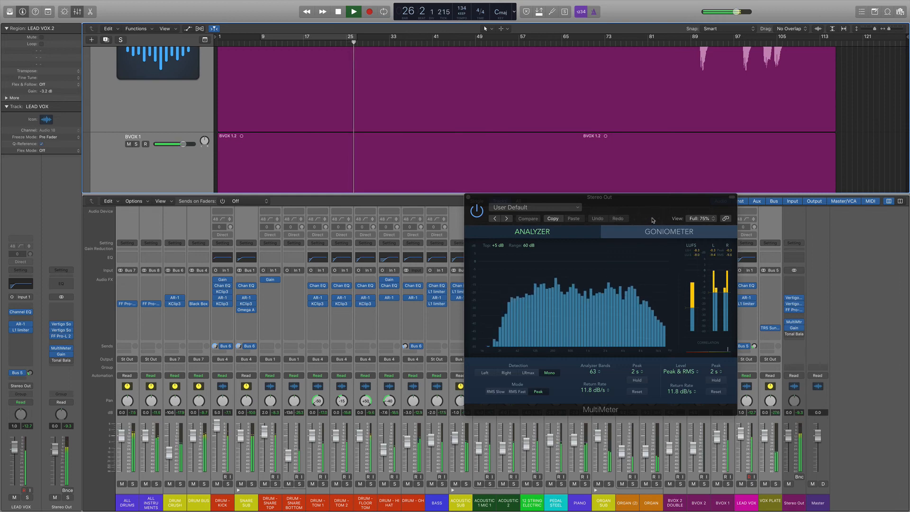
left_click(480, 212)
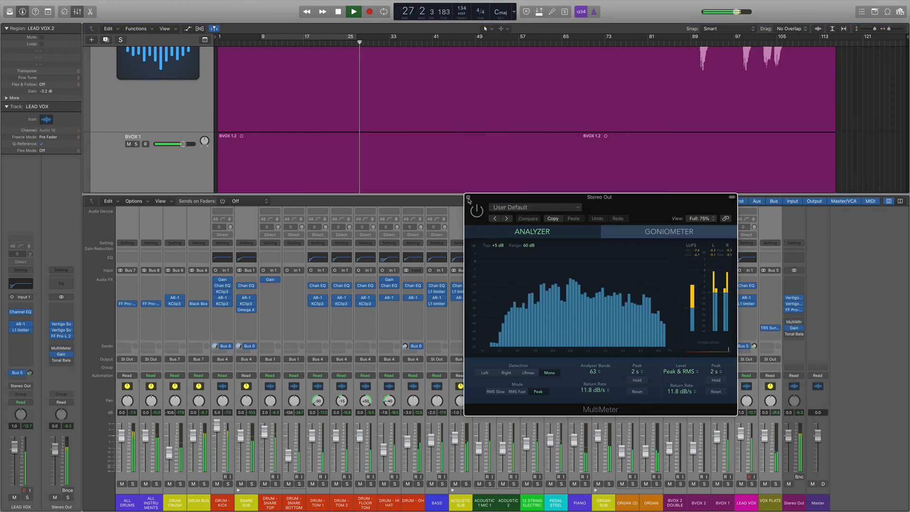
left_click(468, 197)
- Inspect Pro-L 2's gain reduction on Stereo Out during playback, then close the limiter and stop the mix
left_click(795, 311)
left_click(796, 311)
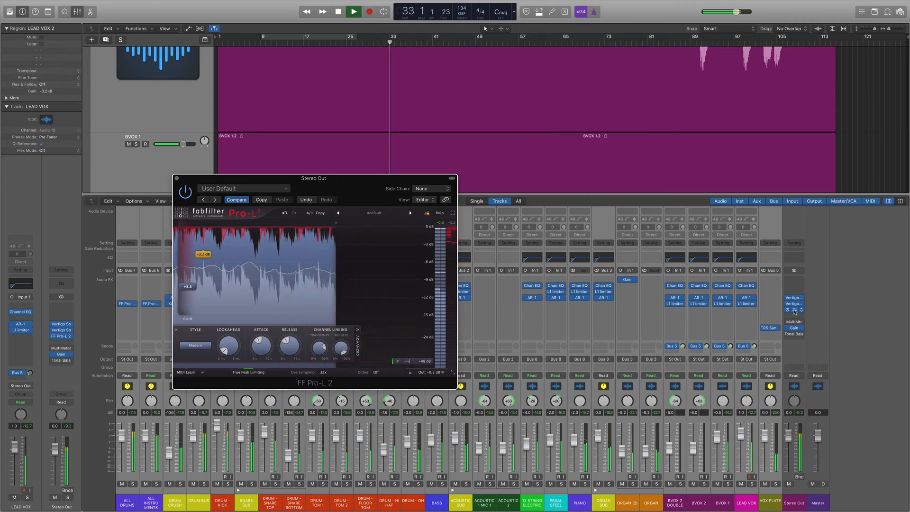
left_click(796, 311)
key("space")
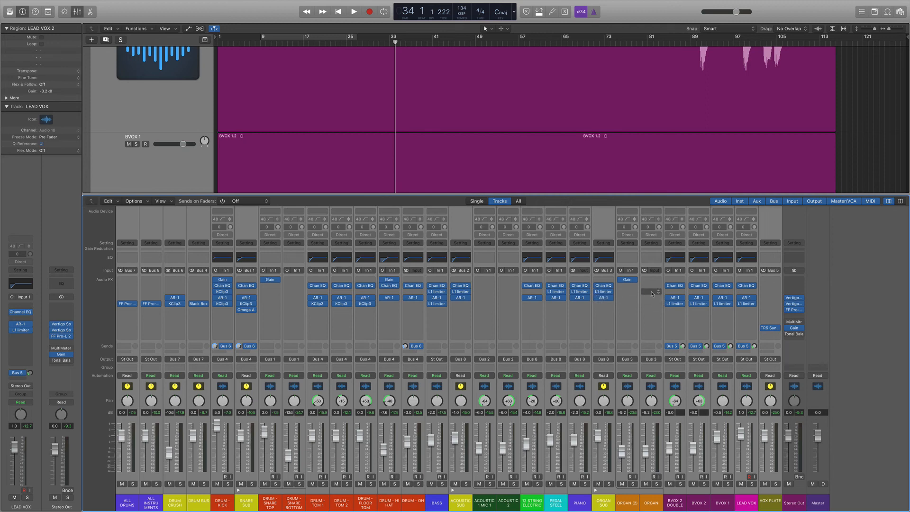
- Review the AR-1 compressor and the L1 limiter on the ORGAN SUB channel, closing each plug-in after viewing
left_click(677, 287)
left_click(676, 286)
left_click(606, 298)
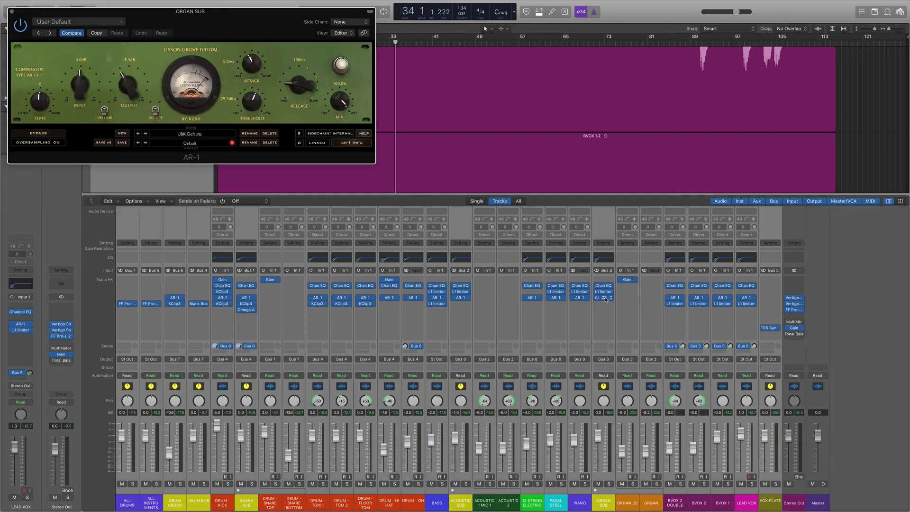
left_click(606, 299)
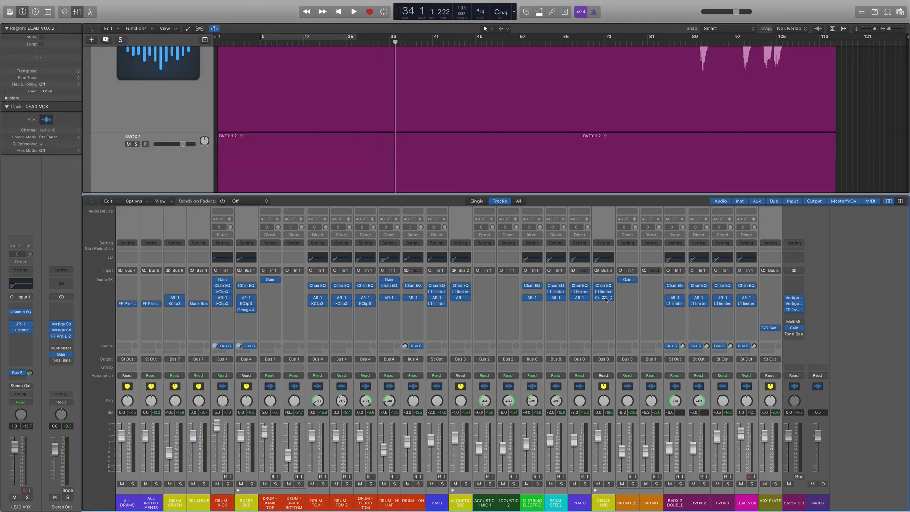
left_click(605, 293)
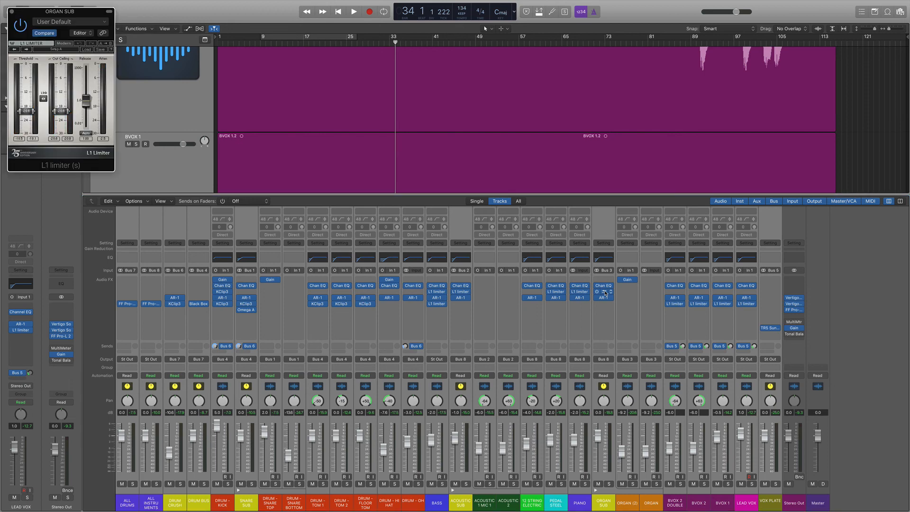
left_click(606, 292)
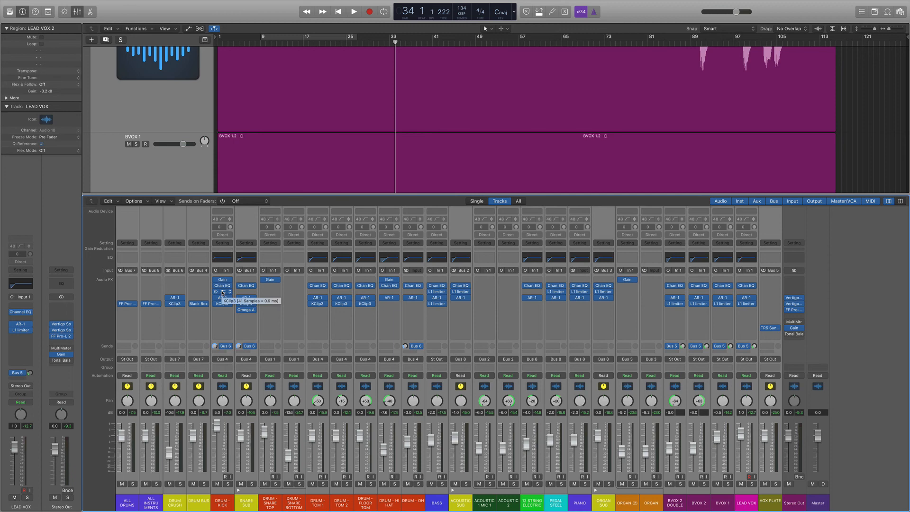
- Review KClip3 on DRUM - KICK and the floor tom and Omega A on SNARE SUB, closing each plug-in after viewing
left_click(223, 304)
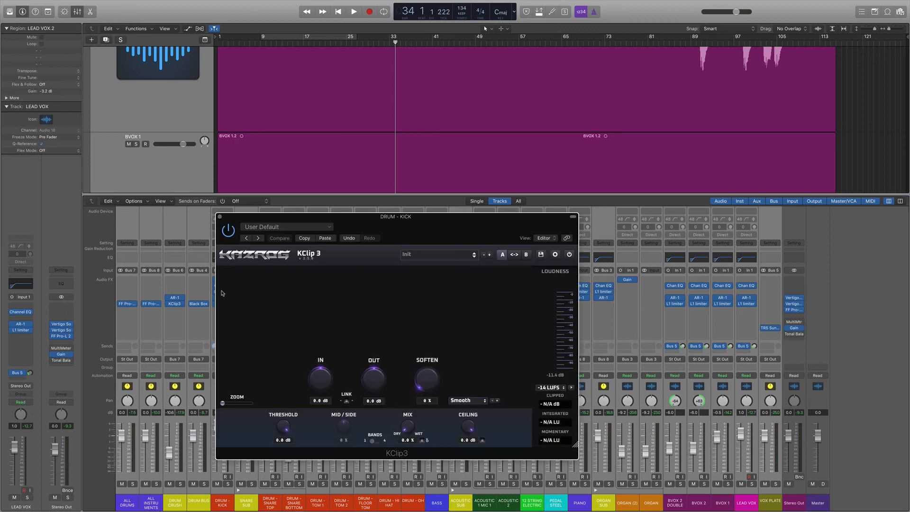
left_click(219, 216)
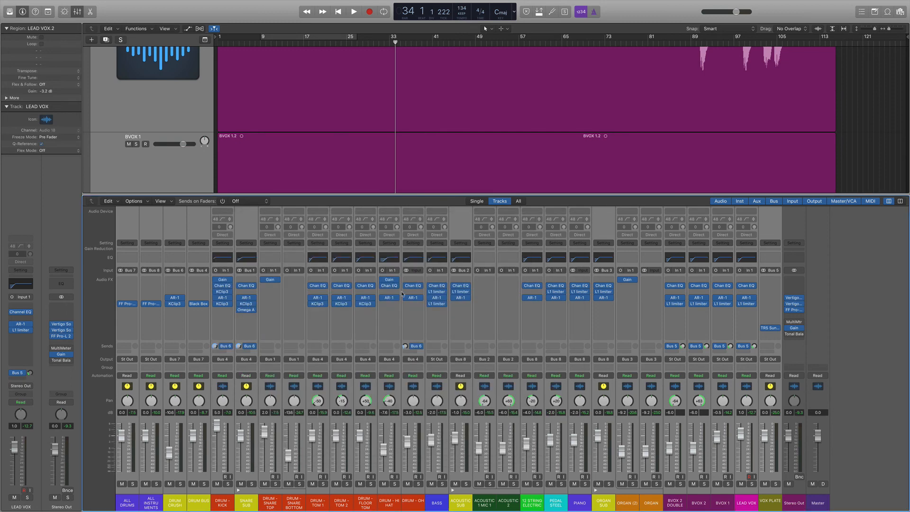
left_click(366, 304)
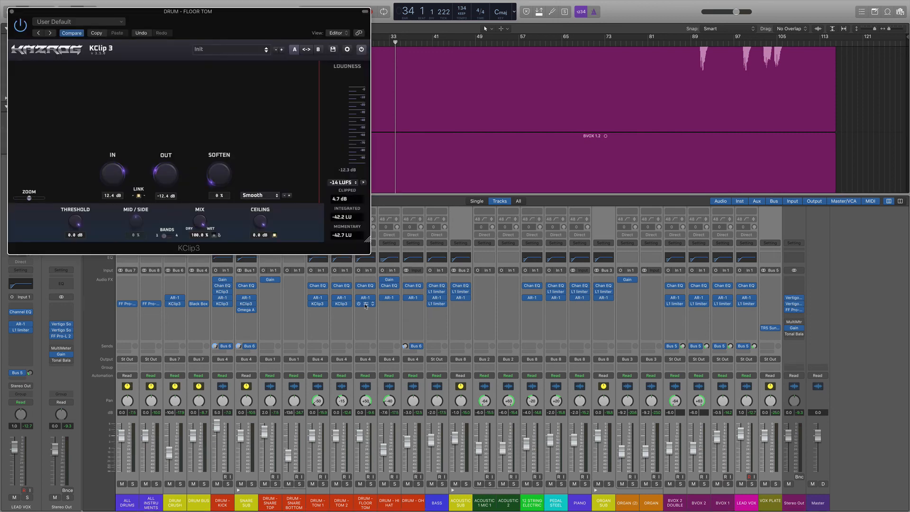
left_click(12, 11)
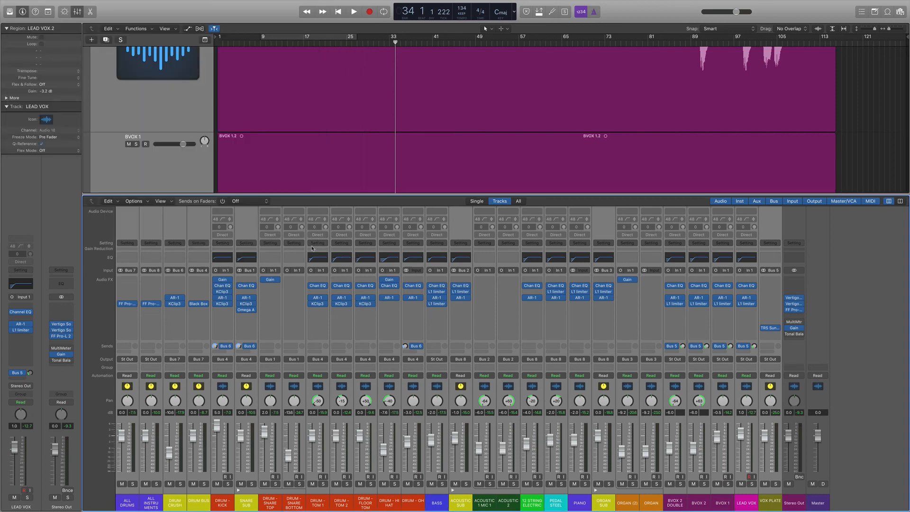
left_click(247, 313)
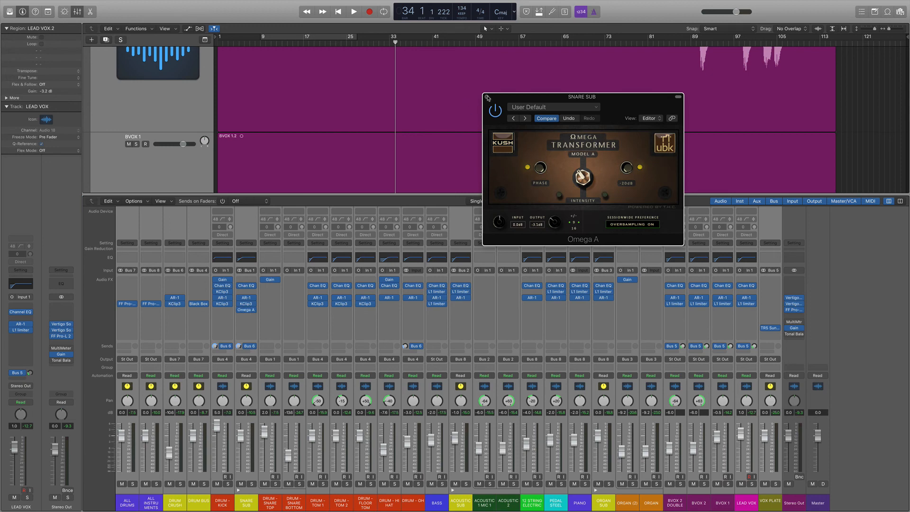
left_click(487, 97)
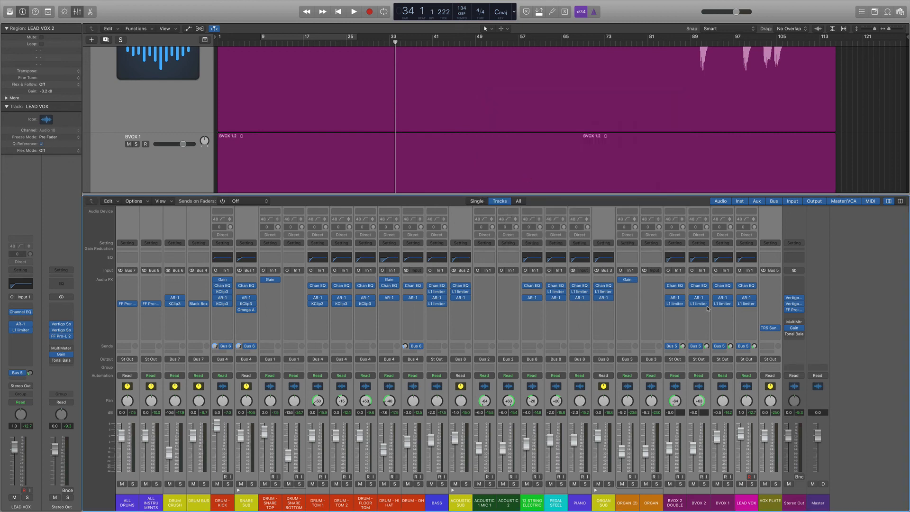
- Open Pro-L 2 on ALL DRUMS and play that bus soloed to check its gain reduction, then close the limiter
left_click(154, 386)
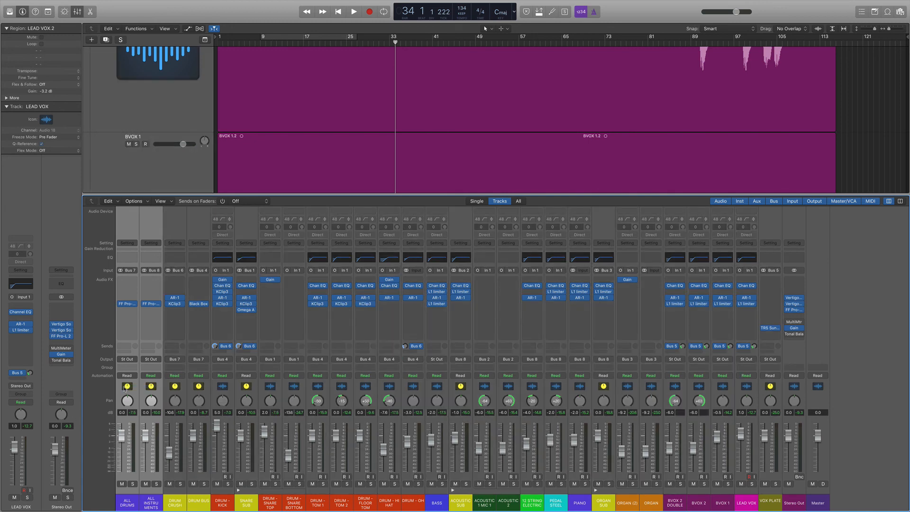
left_click(151, 303)
left_click(152, 305)
left_click(127, 304)
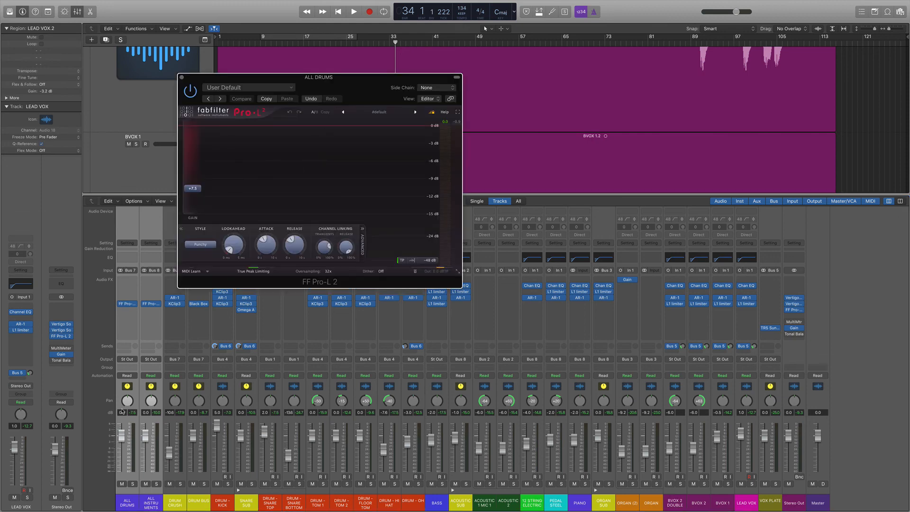
left_click(124, 387)
key("s")
key("space")
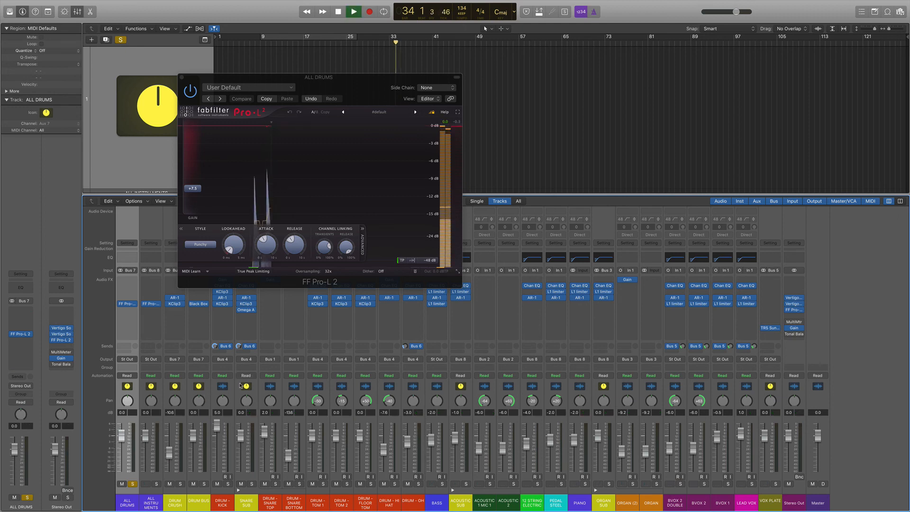
key("space")
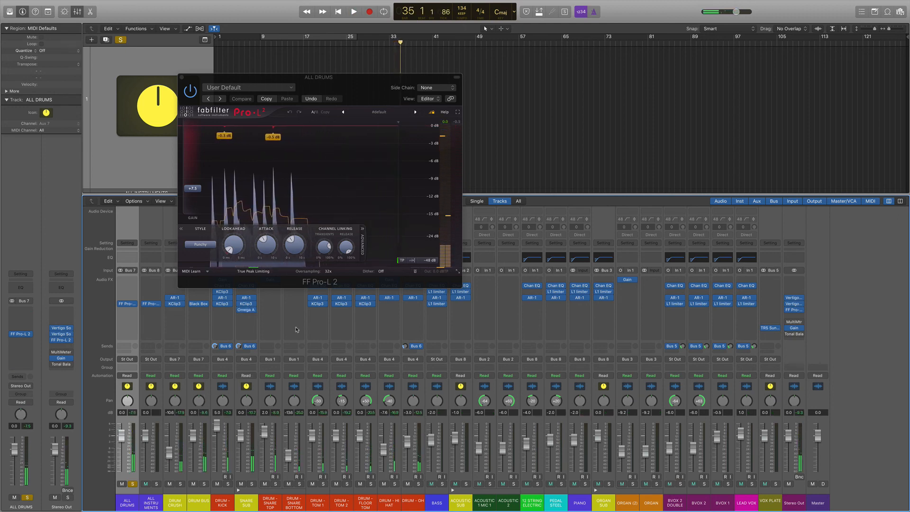
key("super+w")
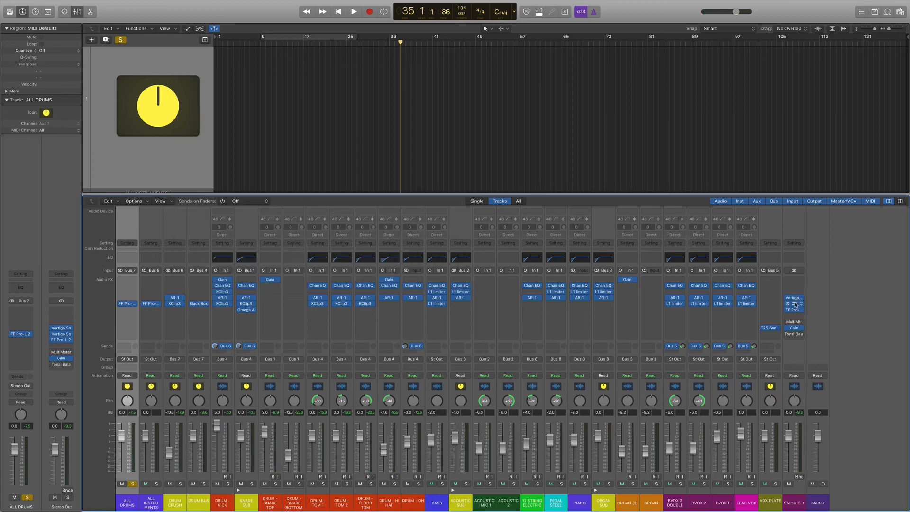
- Unsolo ALL DRUMS and play the full mix while inspecting the Vertigo VSC-3 compressor and VSM-4 saturator on Stereo Out
left_click(795, 300)
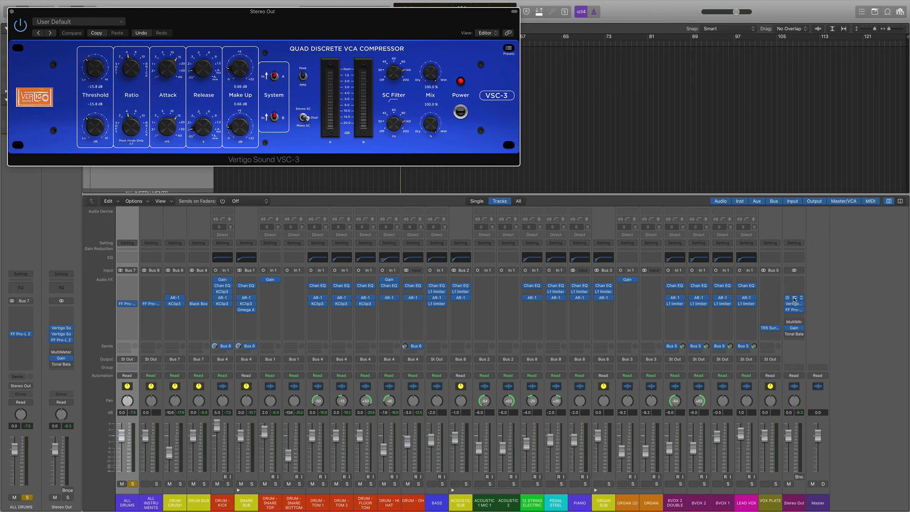
key("s")
key("space")
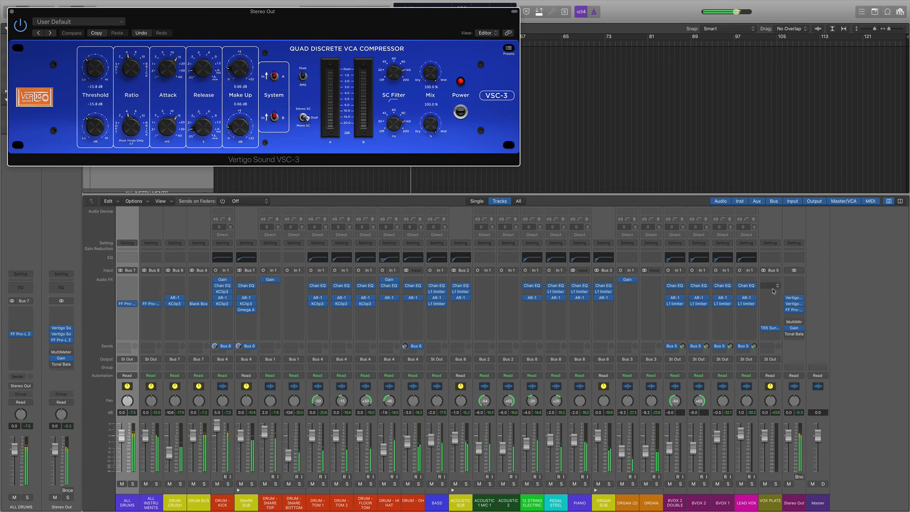
left_click(797, 306)
left_click(797, 306)
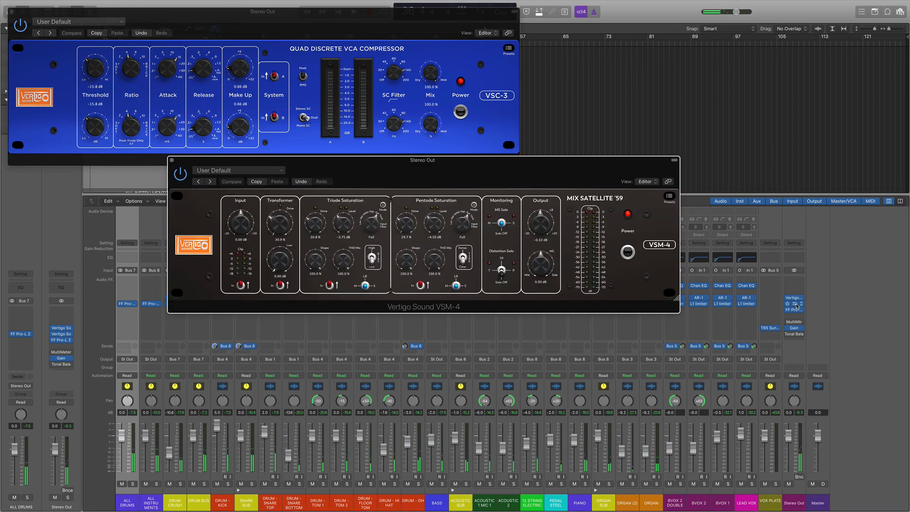
left_click(796, 307)
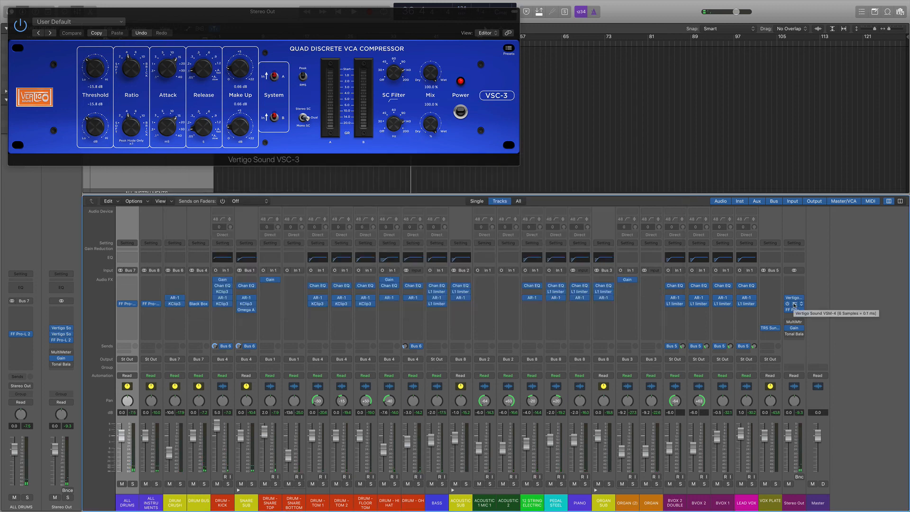
- Review Pro-L 2 and the Vertigo VSC-3 on Stereo Out, then close both plug-ins
left_click(796, 310)
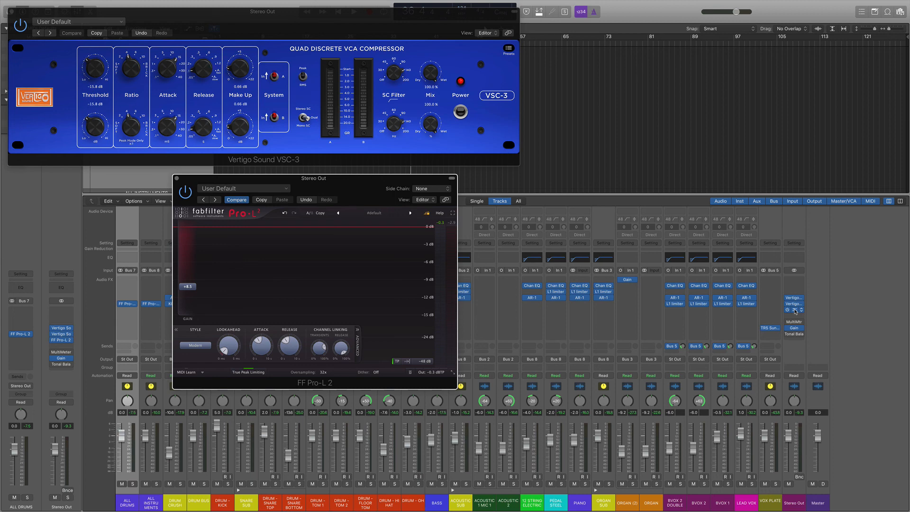
left_click(176, 179)
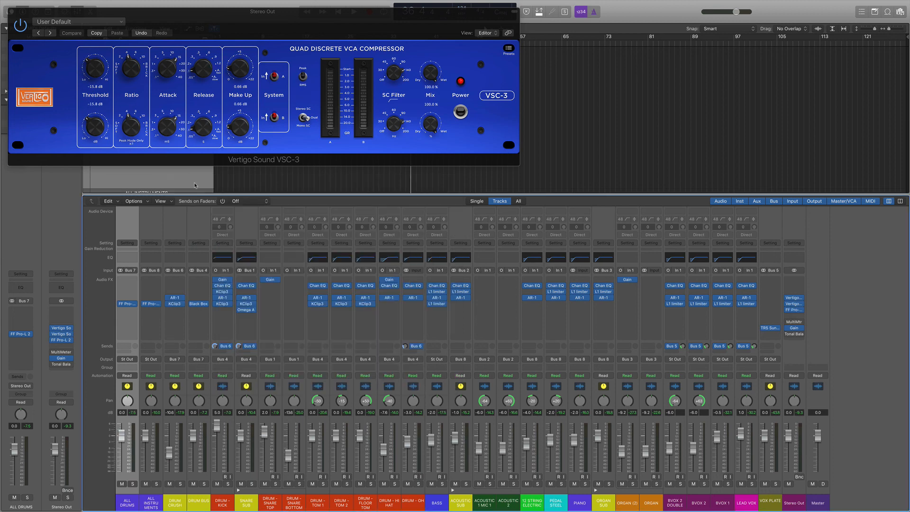
left_click_drag(256, 34, 424, 147)
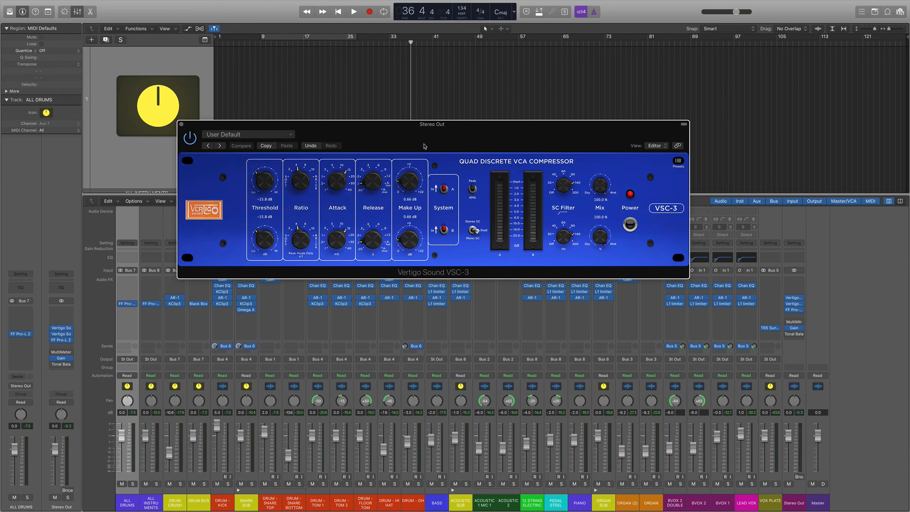
left_click(181, 124)
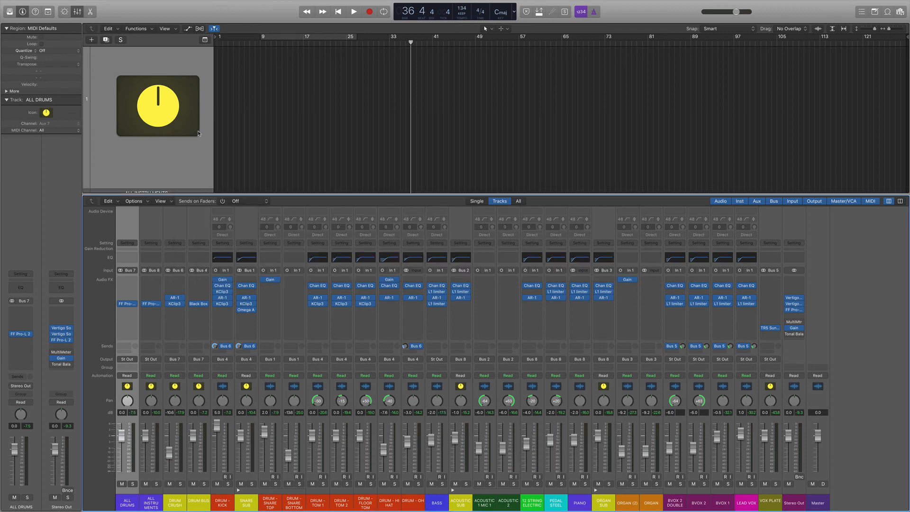